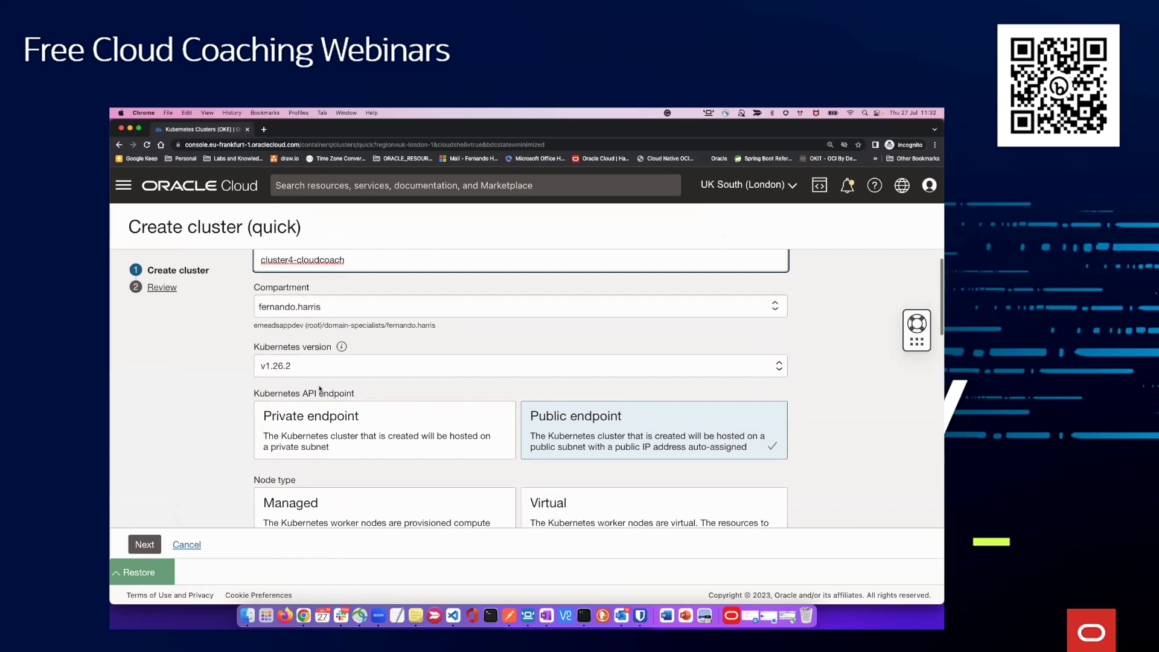
# Choose v1.26.2 as the Kubernetes version for the new cluster
pyautogui.click(320, 362)
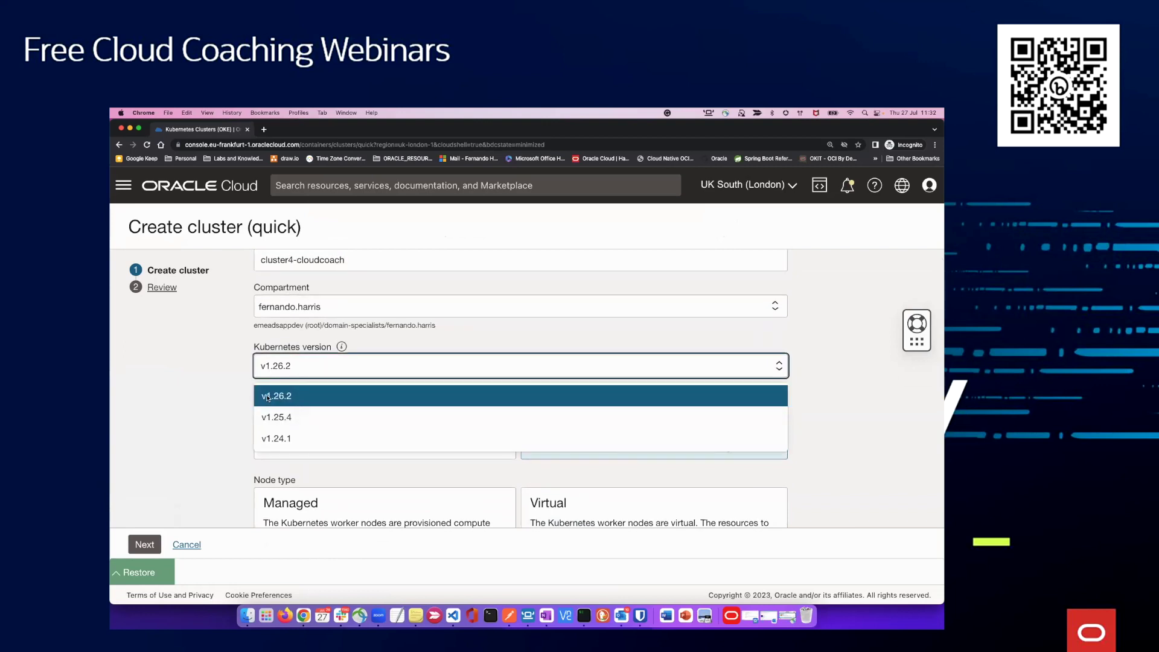
pyautogui.click(307, 401)
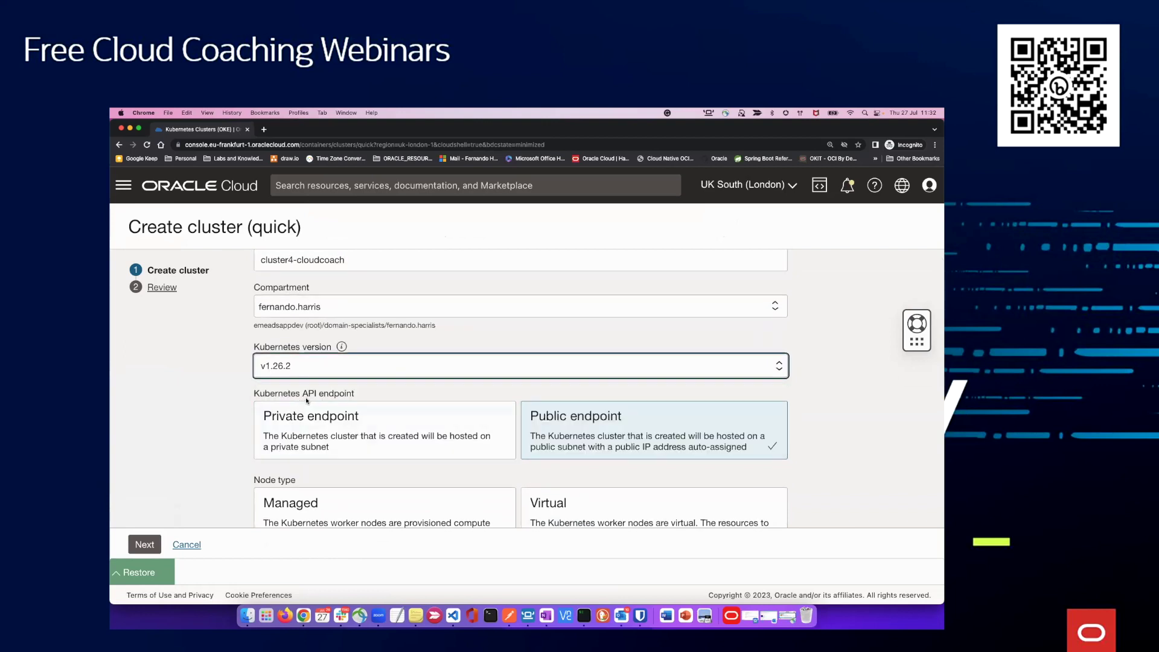
# Review the API endpoint, node type and worker node options, and look through the available pod shapes
pyautogui.scroll(-3, 378, 397)
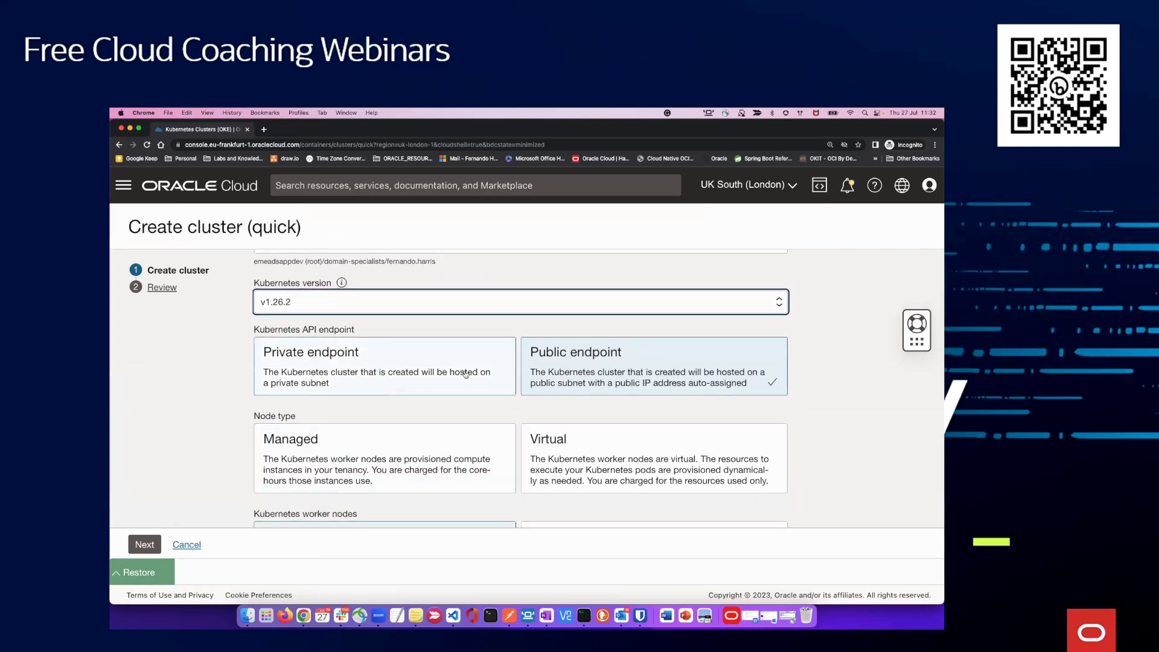
pyautogui.scroll(-3, 566, 350)
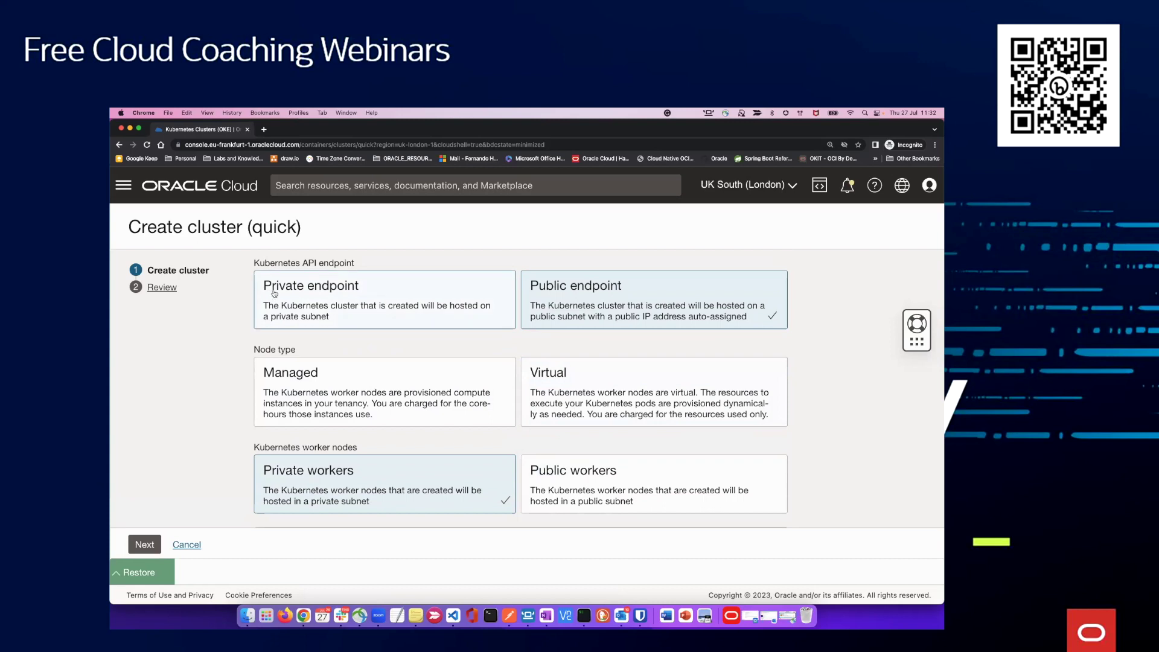
pyautogui.scroll(-2, 356, 329)
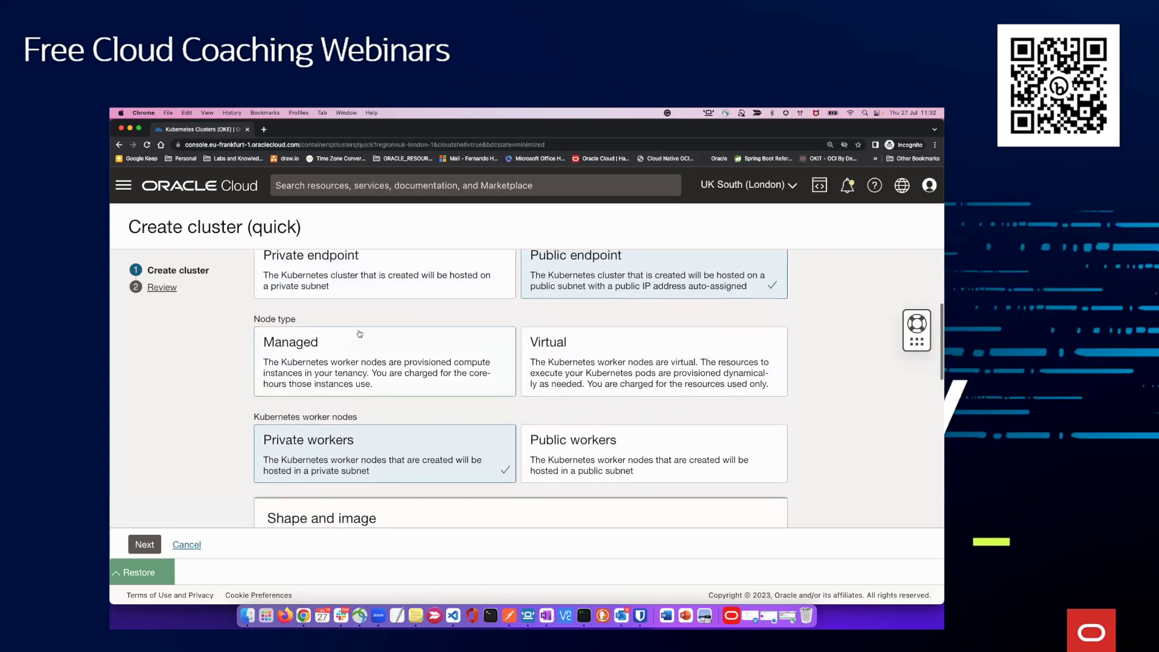
pyautogui.scroll(1, 320, 342)
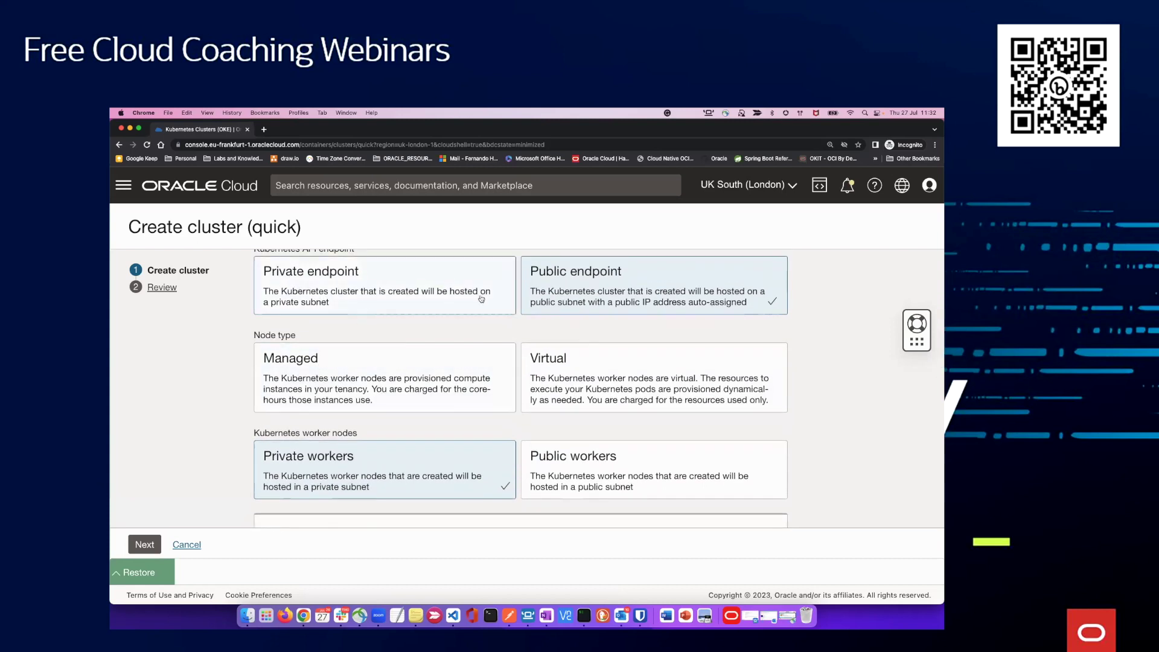
pyautogui.scroll(-1, 338, 335)
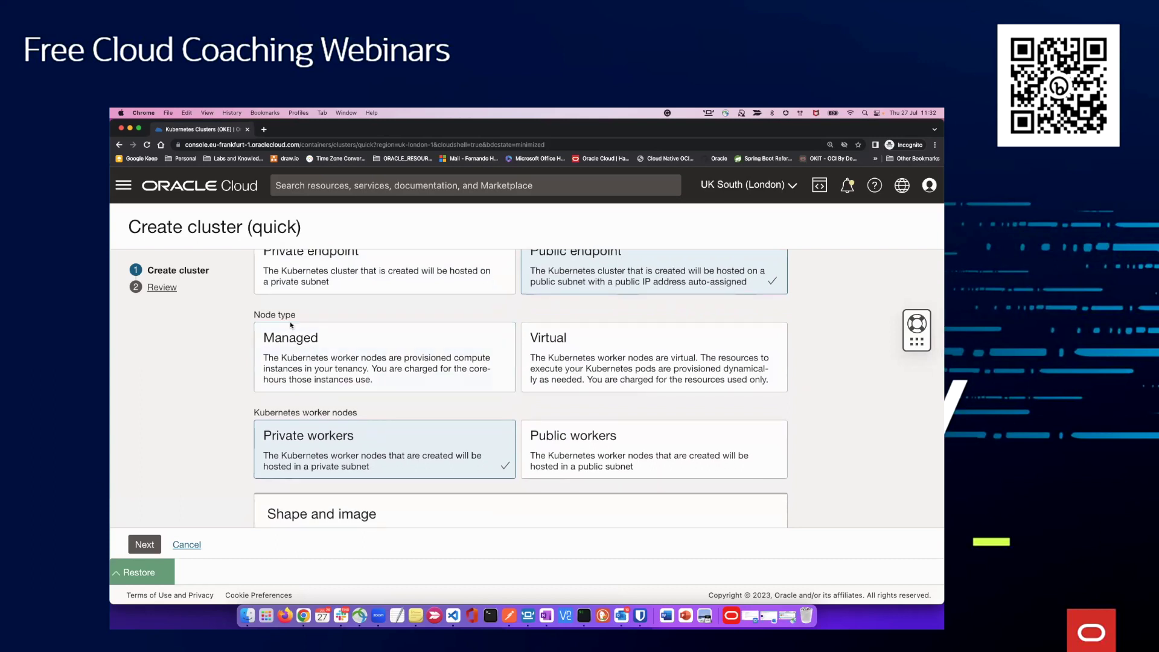
pyautogui.scroll(-2, 318, 329)
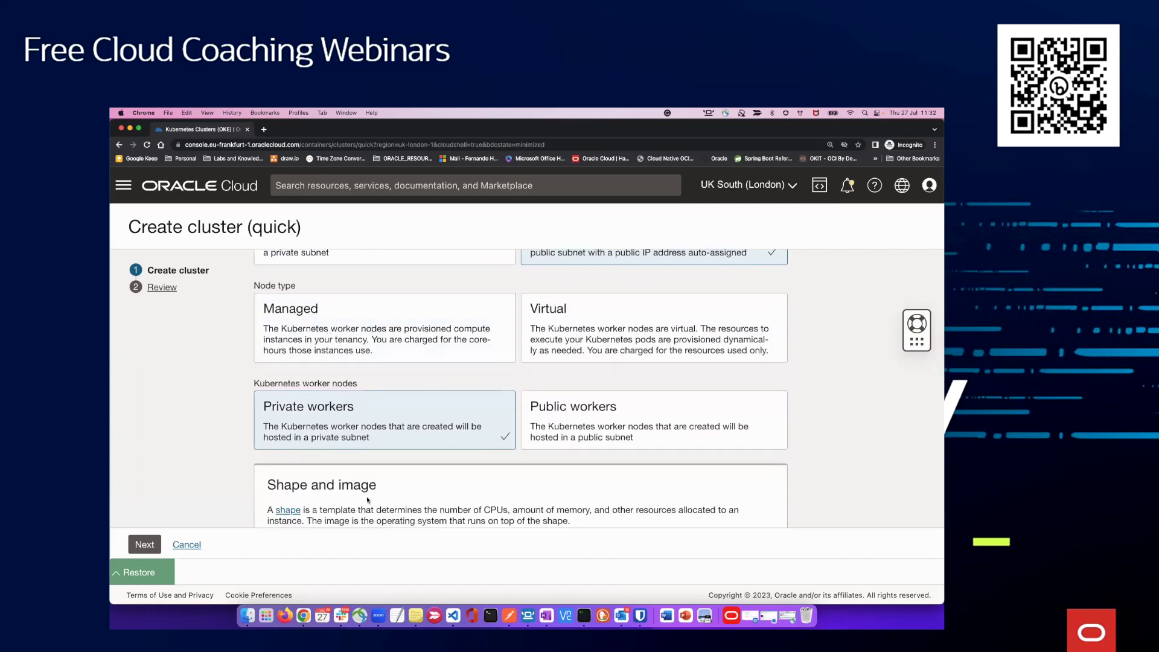
pyautogui.scroll(-4, 350, 369)
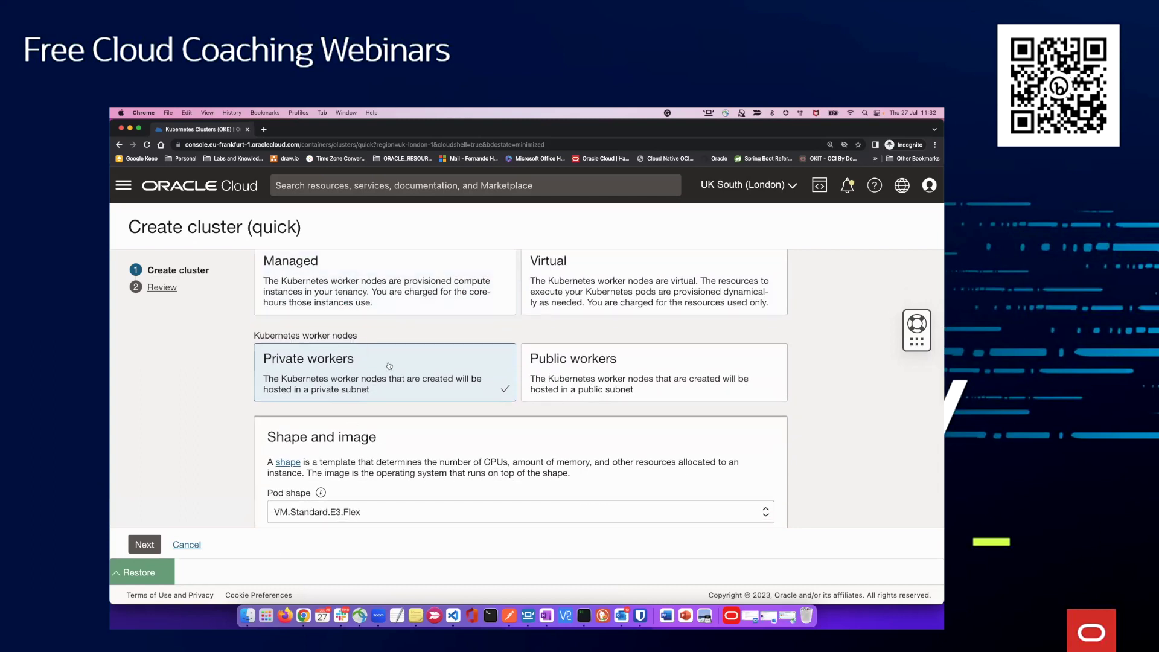
pyautogui.scroll(-1, 398, 375)
pyautogui.scroll(-1, 543, 367)
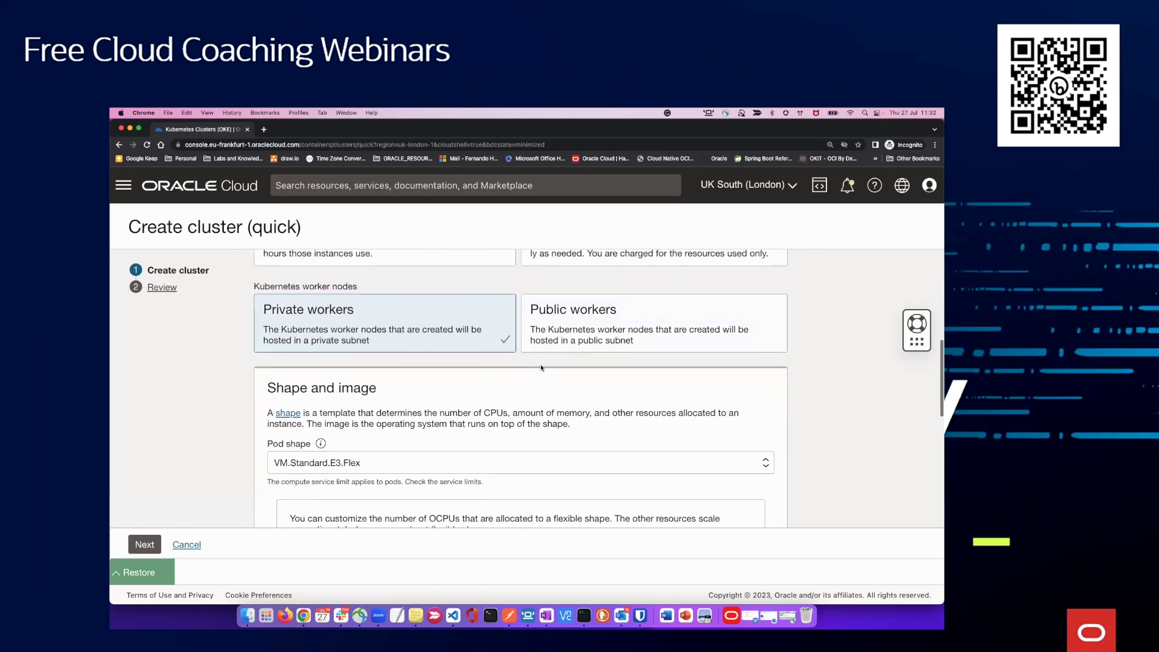
pyautogui.scroll(-4, 418, 345)
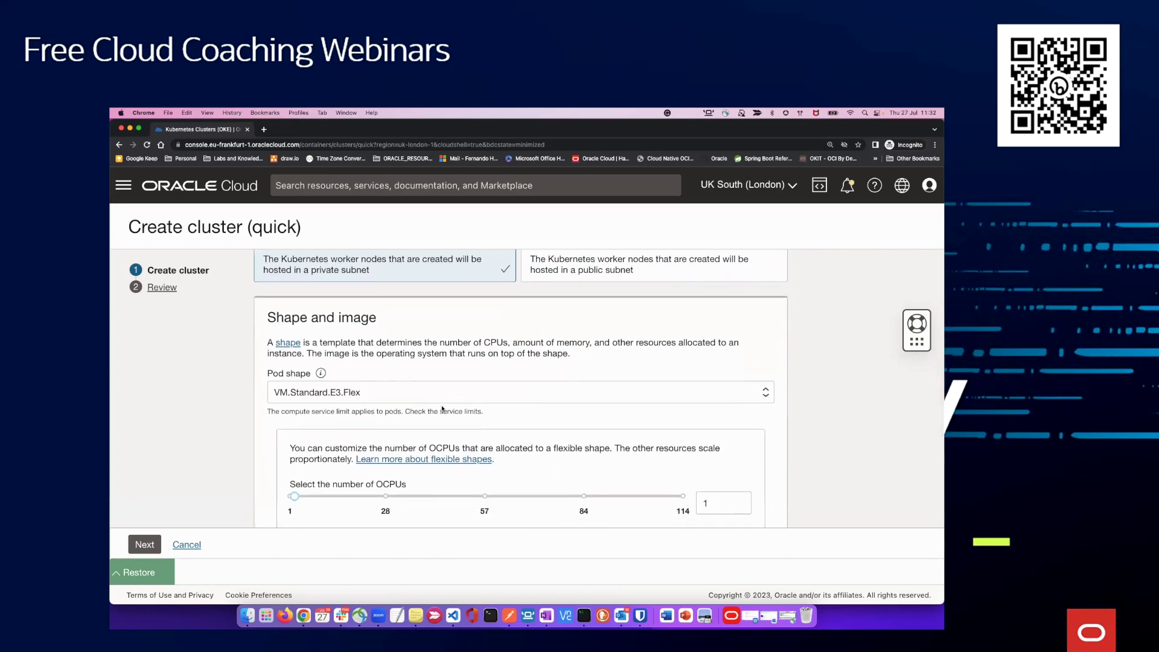
pyautogui.scroll(-1, 432, 401)
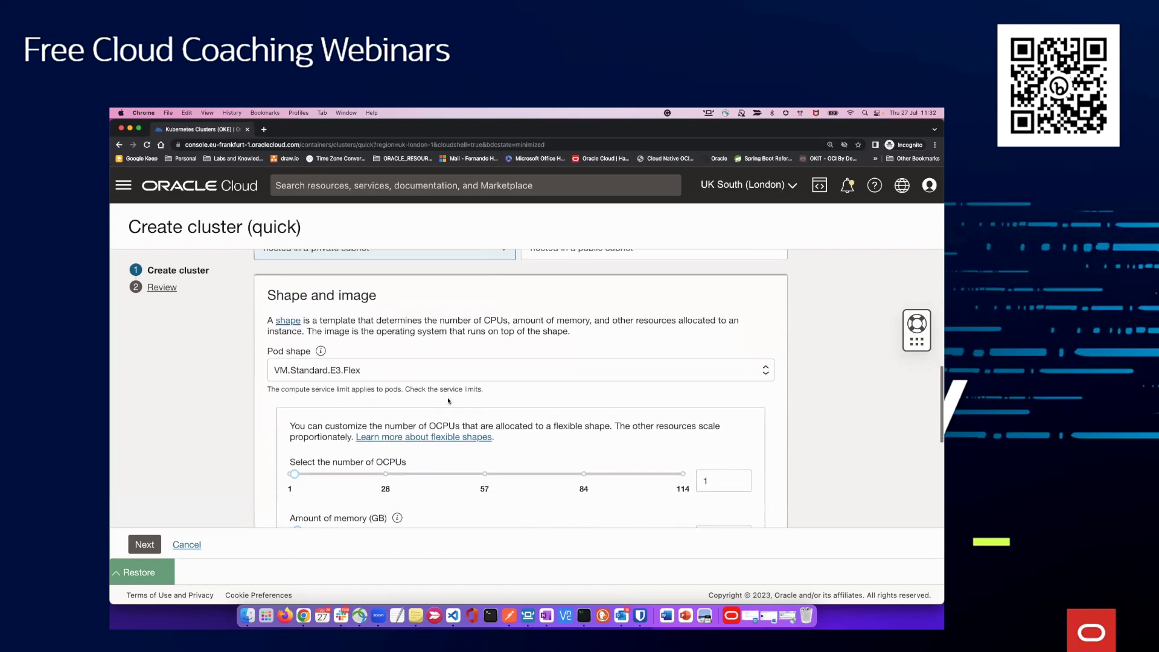
pyautogui.click(426, 377)
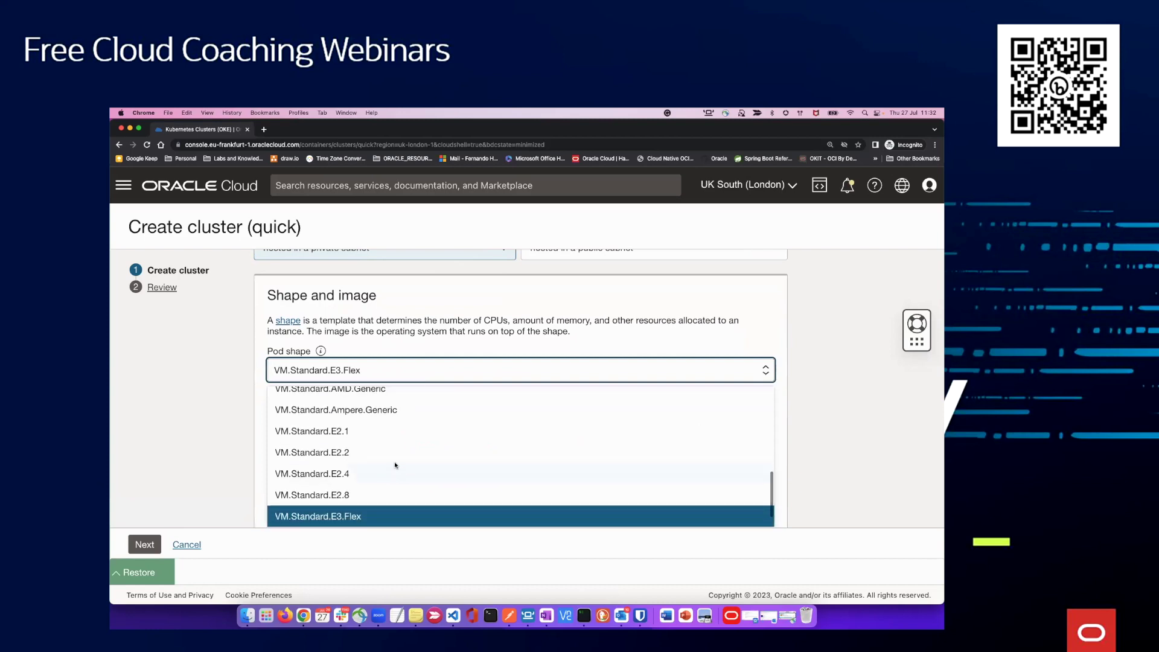
pyautogui.scroll(-5, 395, 465)
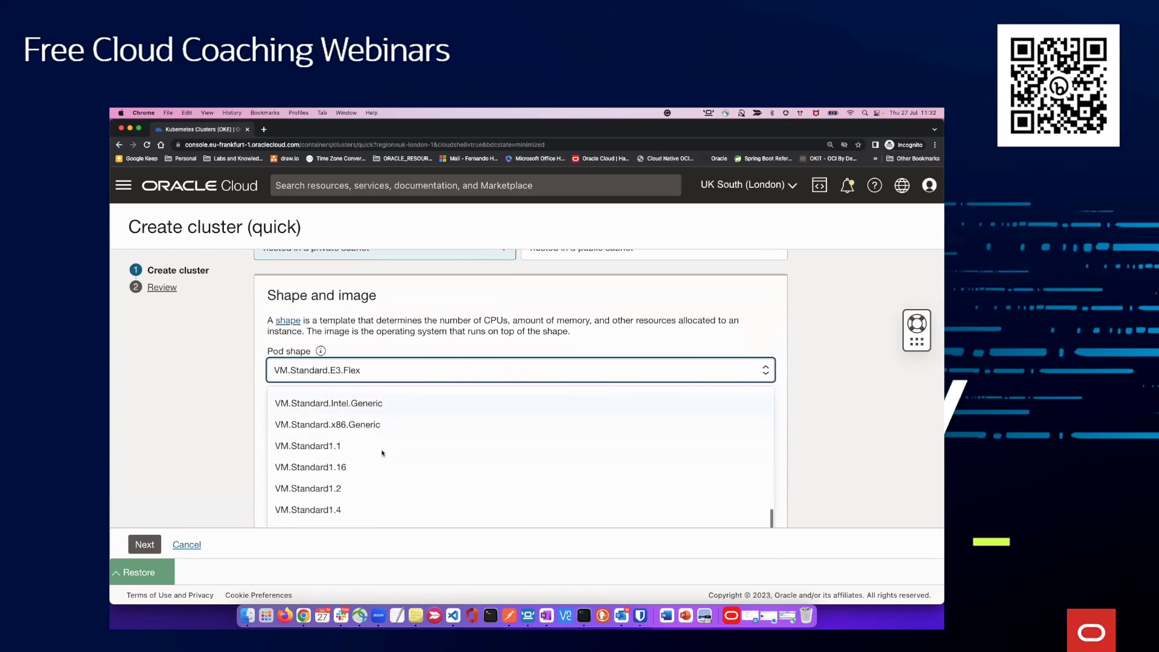
pyautogui.click(205, 386)
# Set the cluster's node type to Managed
pyautogui.scroll(3, 415, 383)
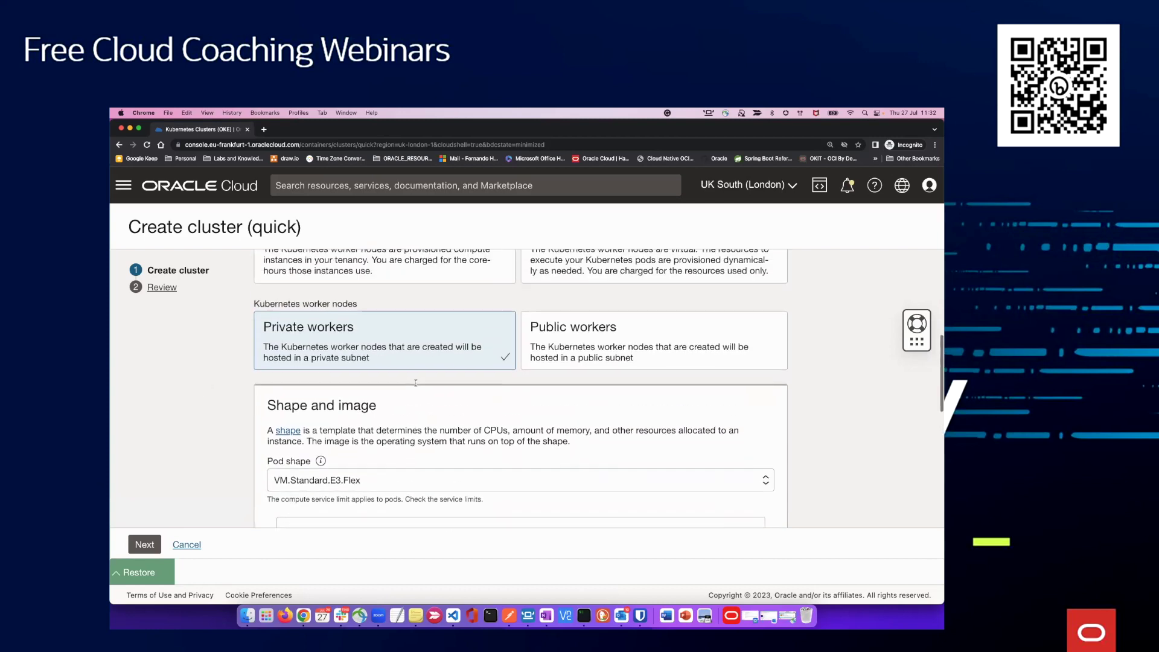
pyautogui.scroll(3, 415, 382)
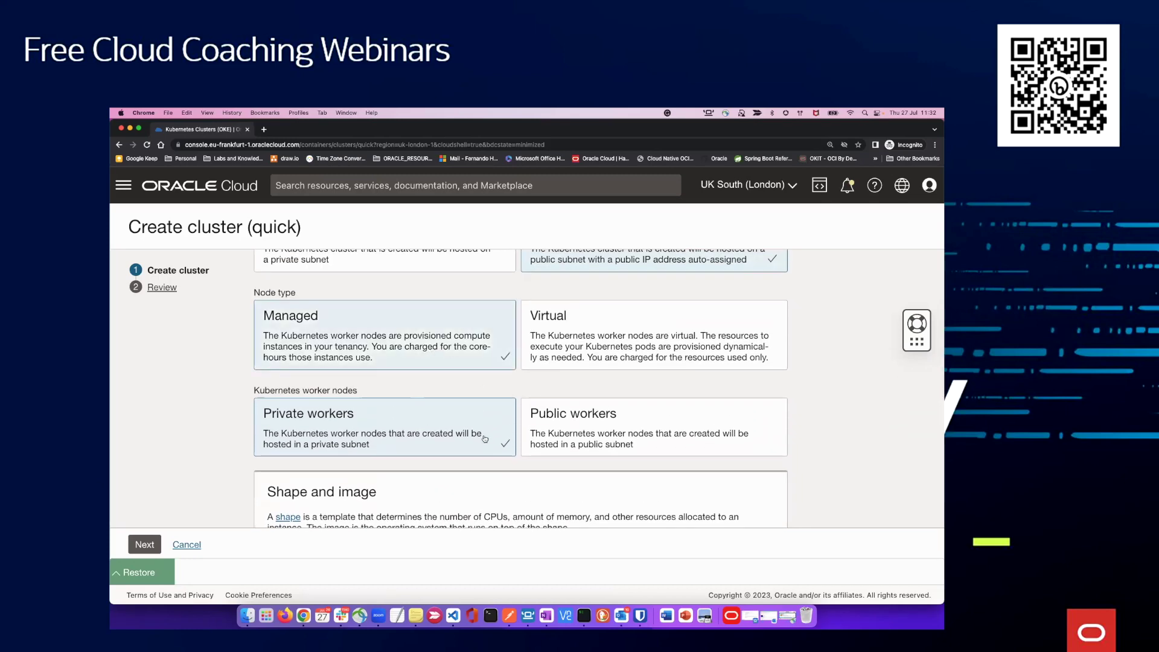
# Look through the bare metal and virtual machine shapes offered for the managed worker nodes
pyautogui.scroll(-10, 485, 439)
pyautogui.scroll(4, 456, 422)
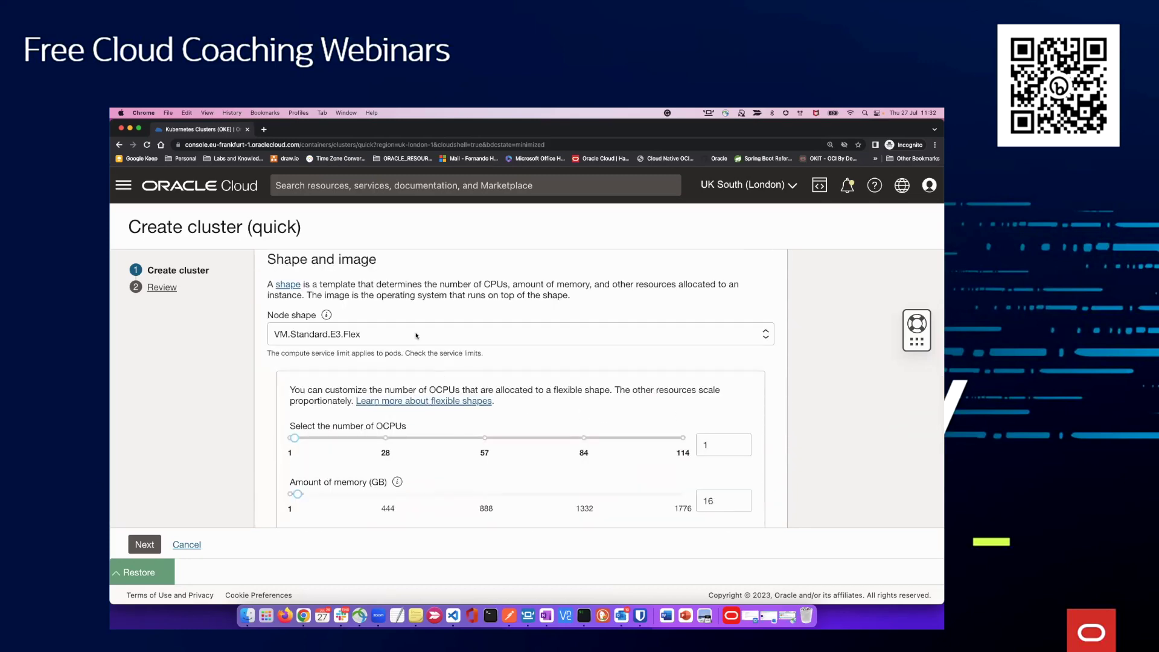
pyautogui.click(416, 335)
pyautogui.scroll(-3, 329, 402)
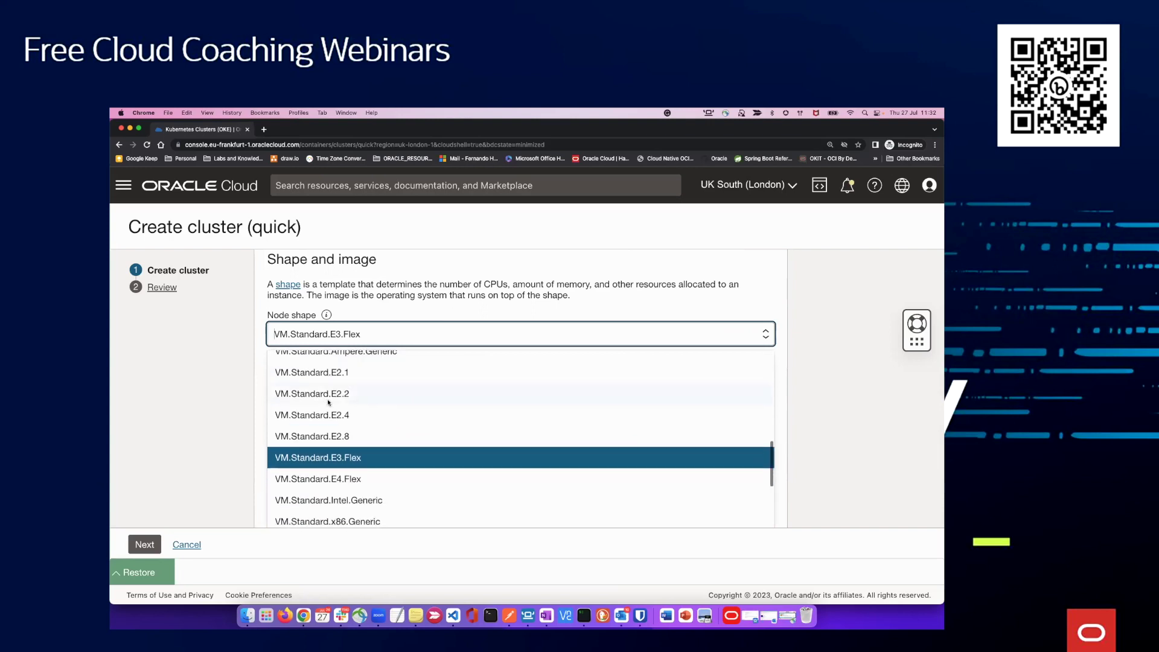
pyautogui.scroll(-8, 329, 402)
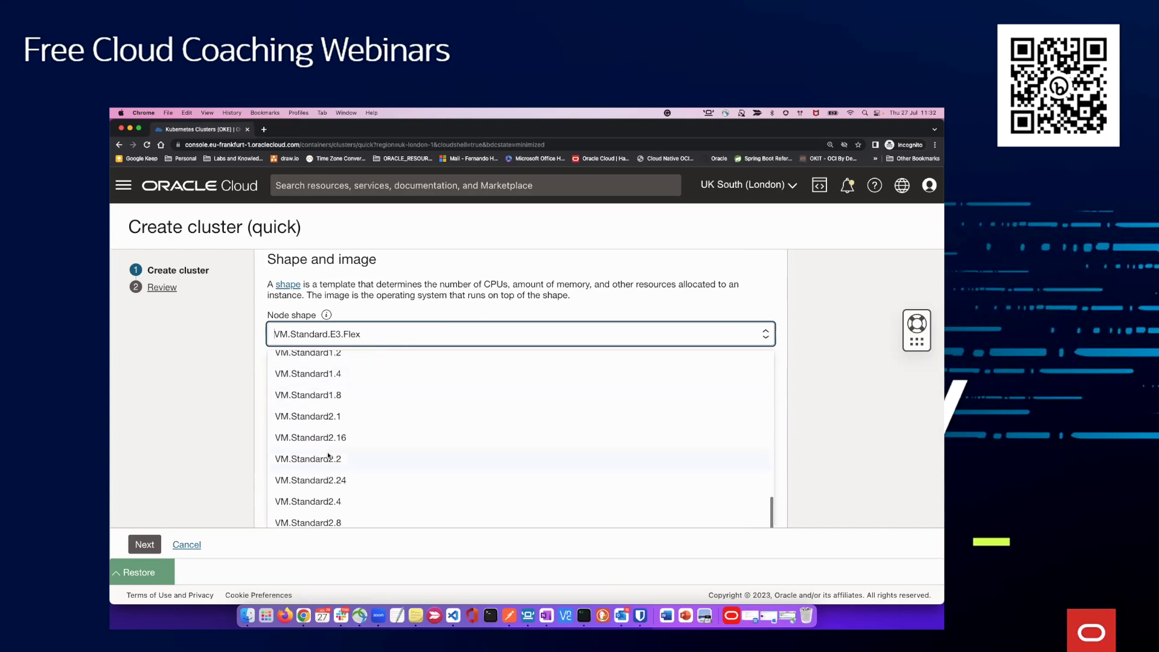
pyautogui.scroll(15, 328, 456)
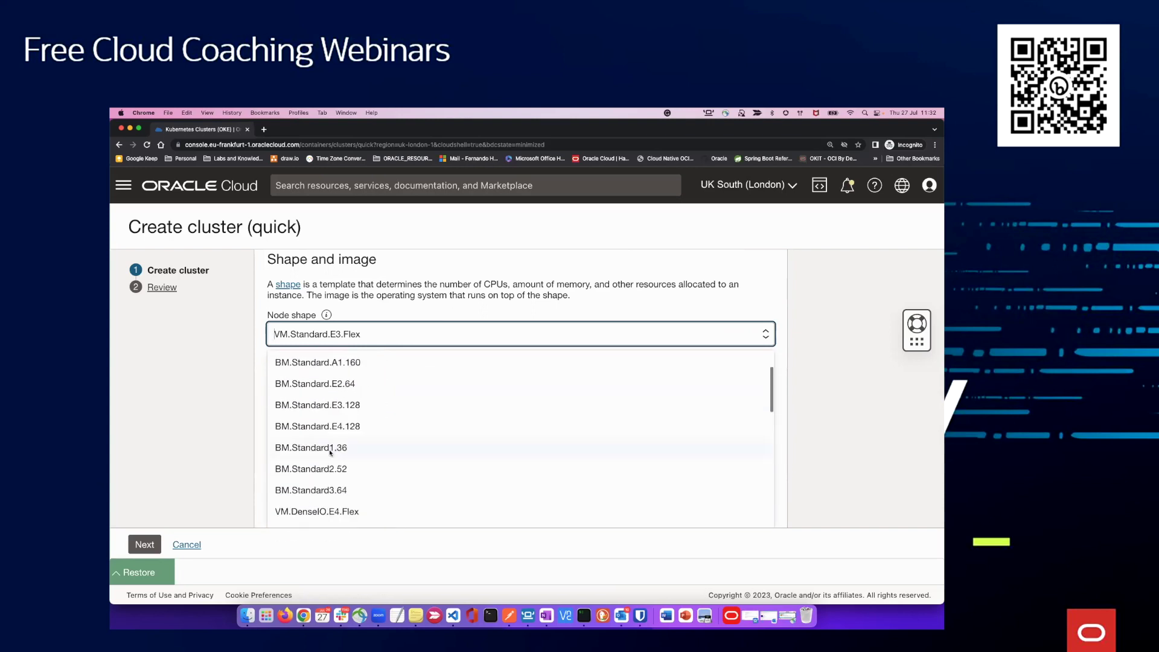
pyautogui.scroll(2, 330, 452)
pyautogui.scroll(-3, 350, 422)
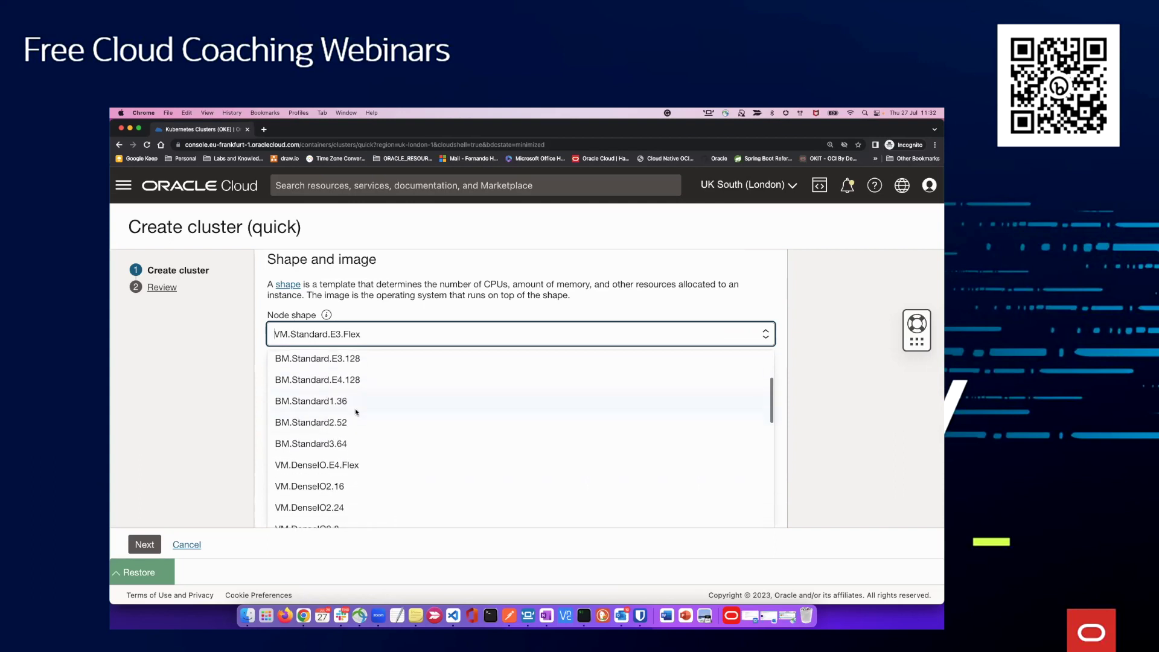
pyautogui.scroll(-4, 356, 412)
pyautogui.scroll(-4, 398, 488)
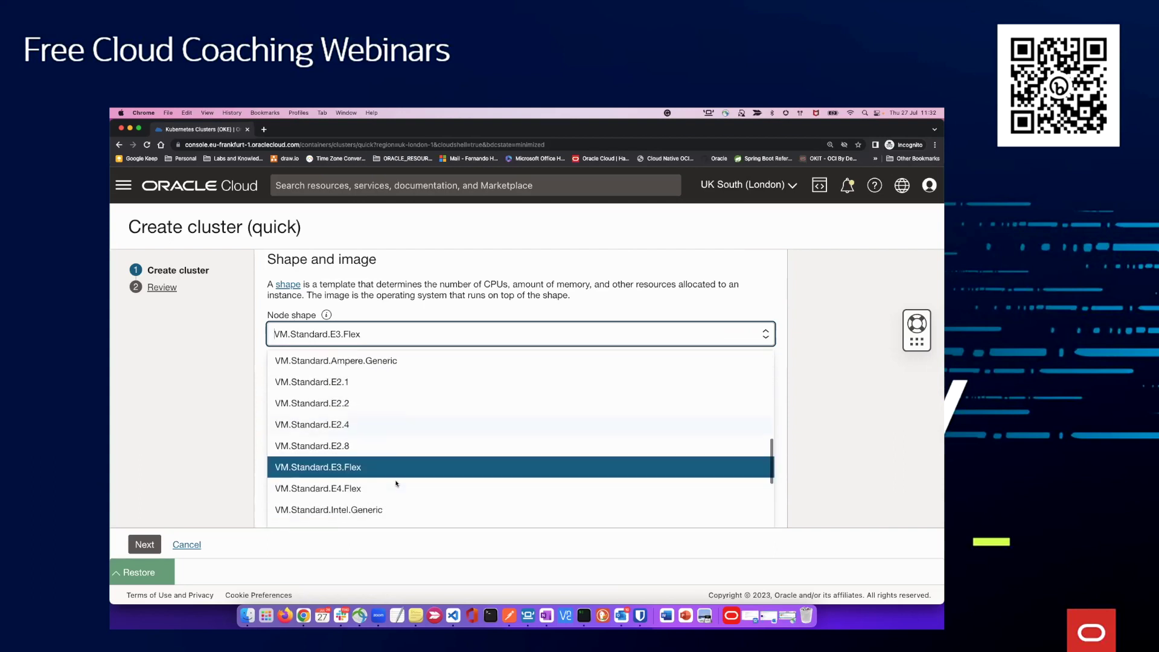
pyautogui.scroll(-4, 397, 483)
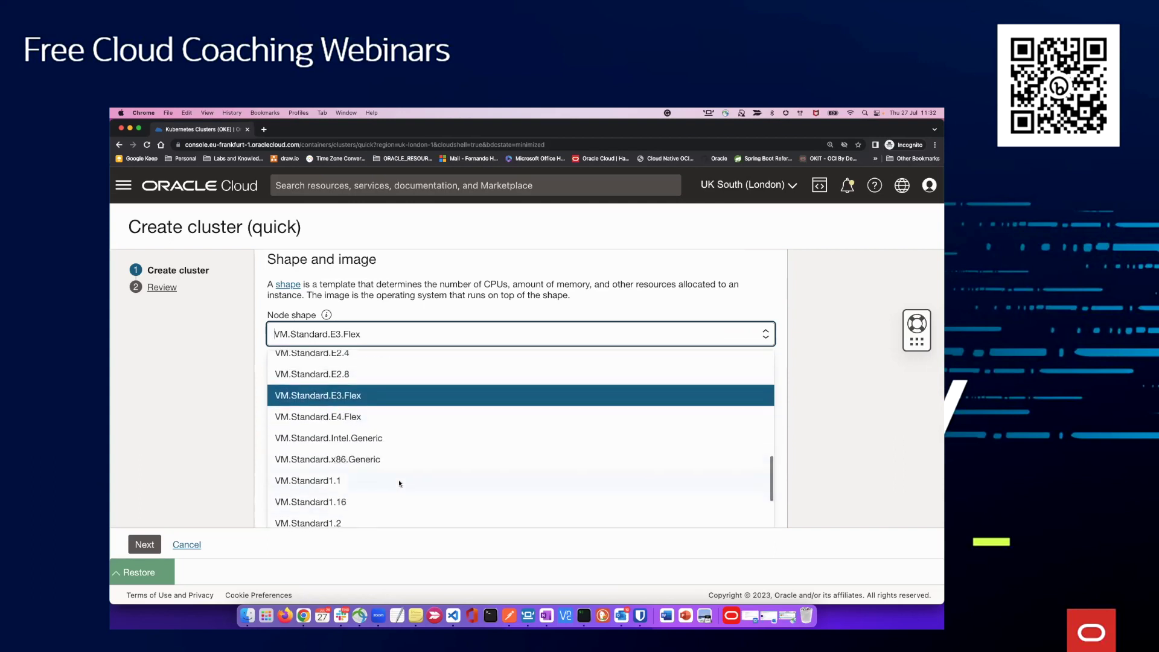
pyautogui.scroll(-5, 399, 483)
pyautogui.click(222, 447)
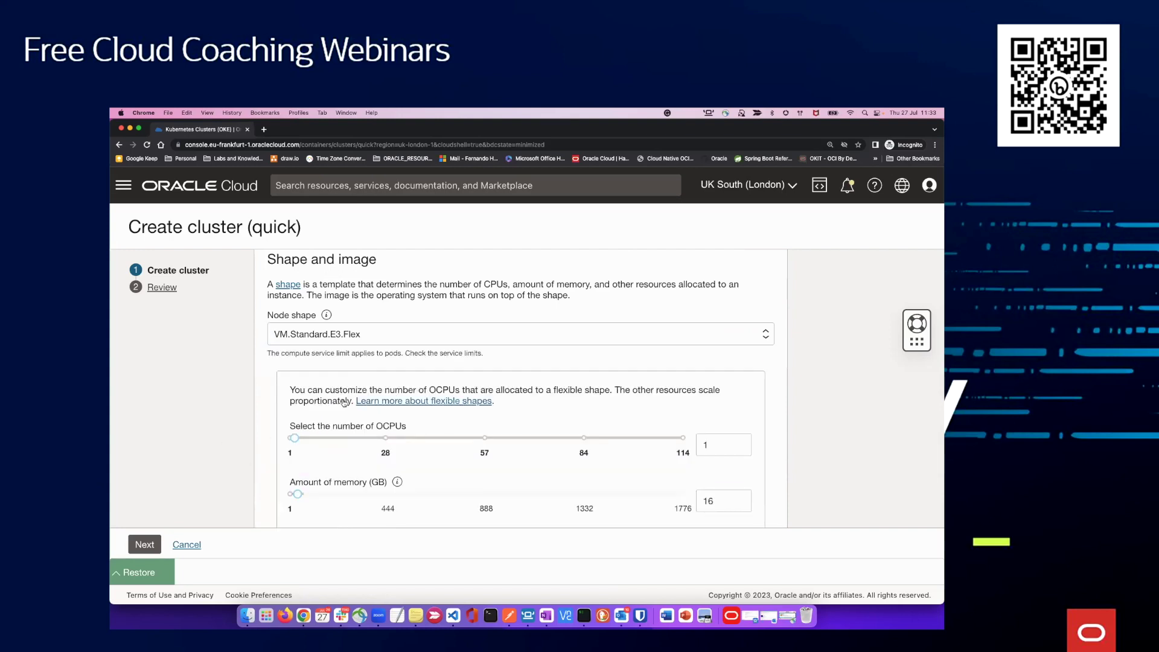
# Raise the number of OCPUs for the VM.Standard.E3.Flex node shape to 23
pyautogui.scroll(-2, 407, 430)
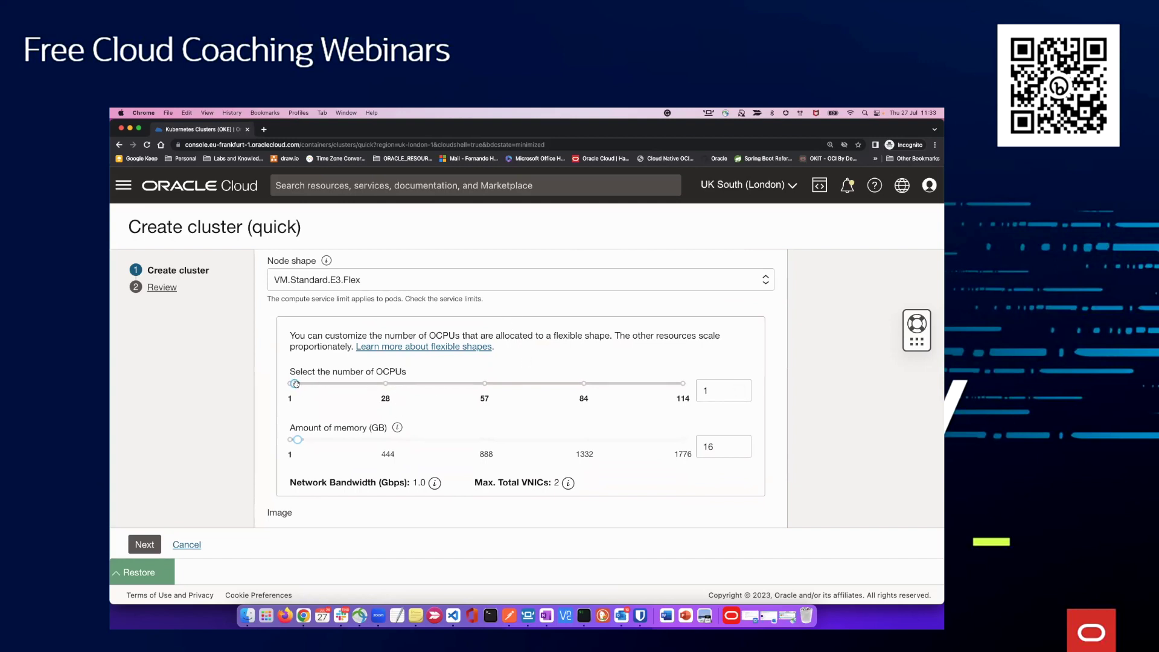
pyautogui.moveTo(296, 384); pyautogui.dragTo(371, 384)
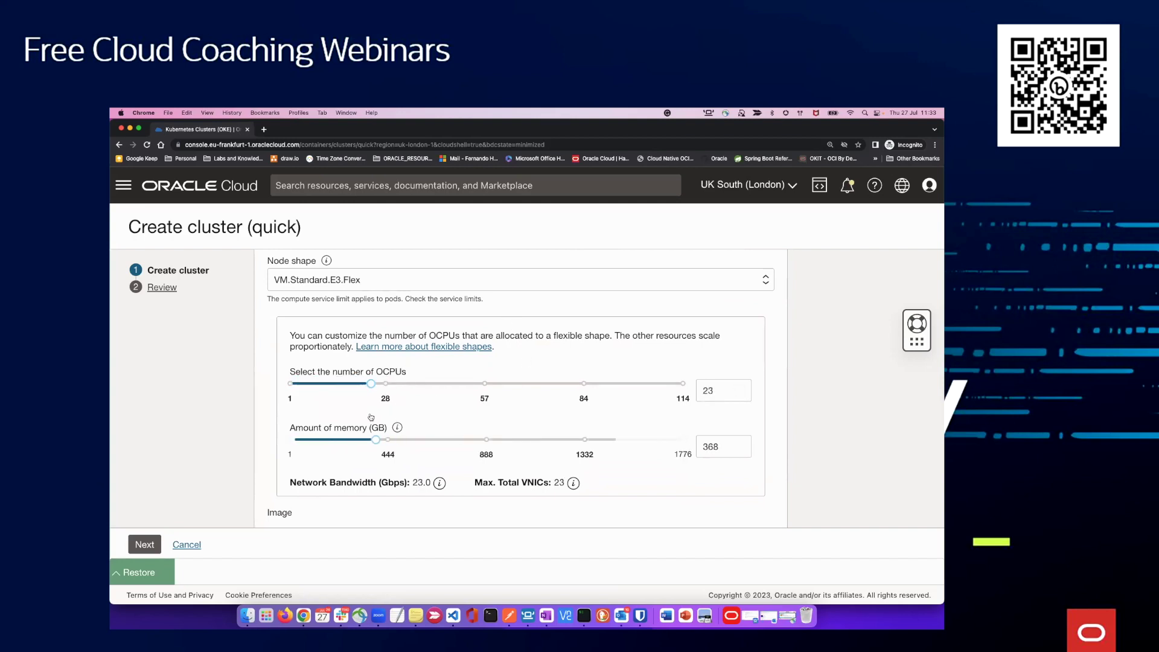
# Browse the available OKE worker node images for the VM.Standard.E3.Flex shape and their sources, leaving the image selection as it is
pyautogui.scroll(-3, 345, 459)
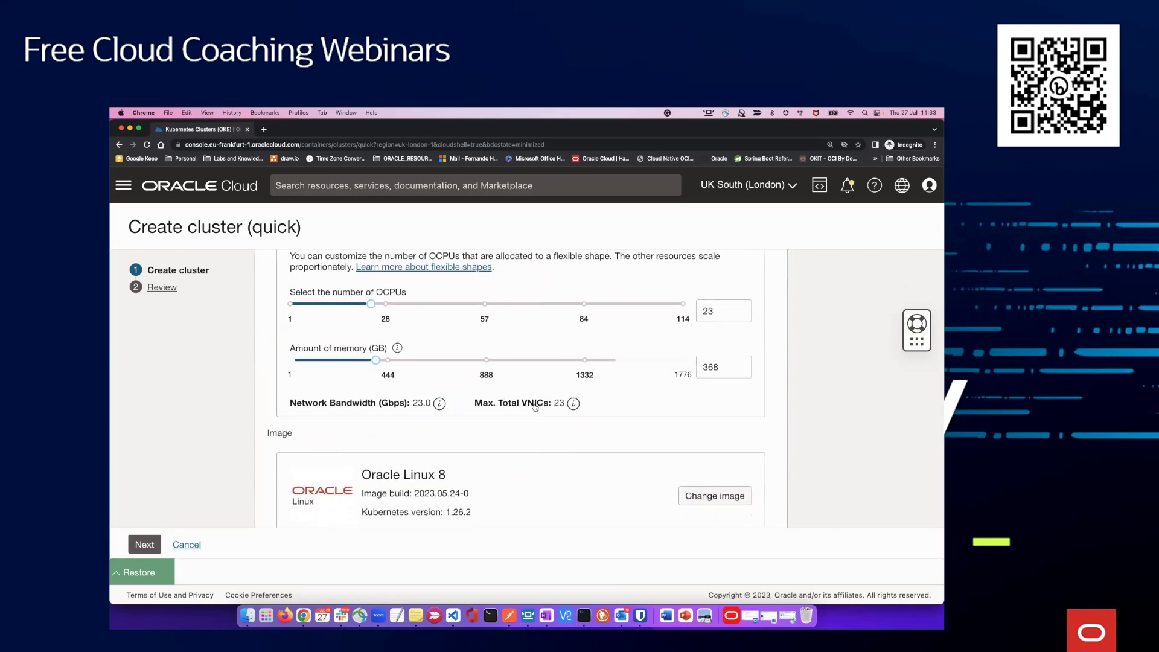
pyautogui.scroll(-1, 471, 403)
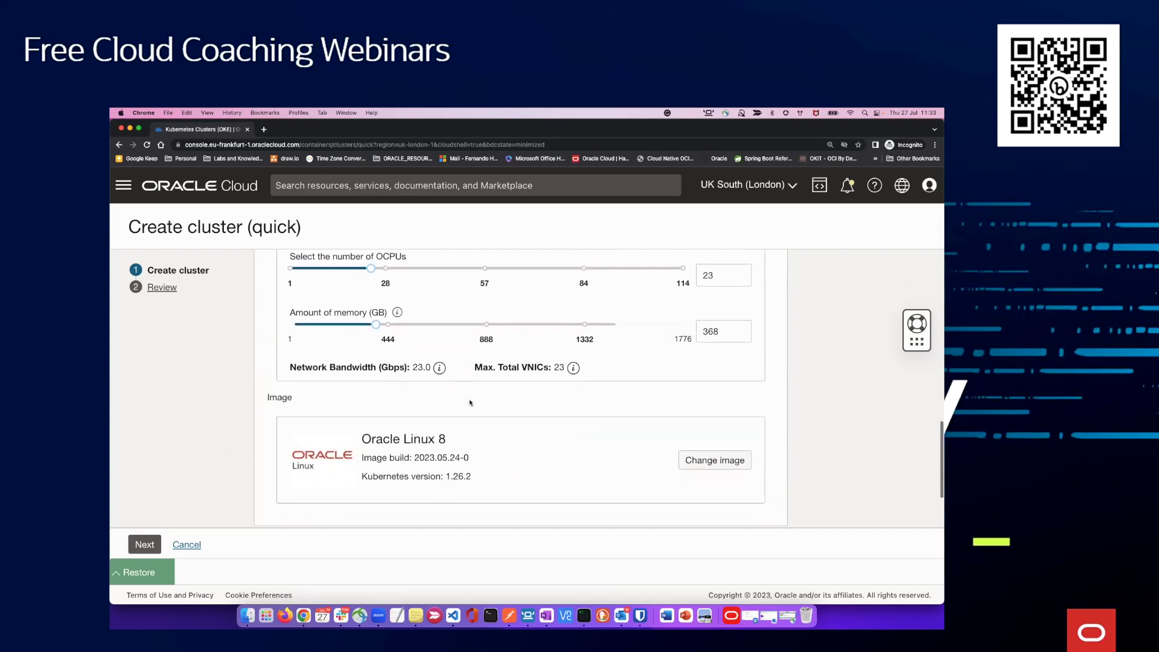
pyautogui.scroll(-2, 400, 375)
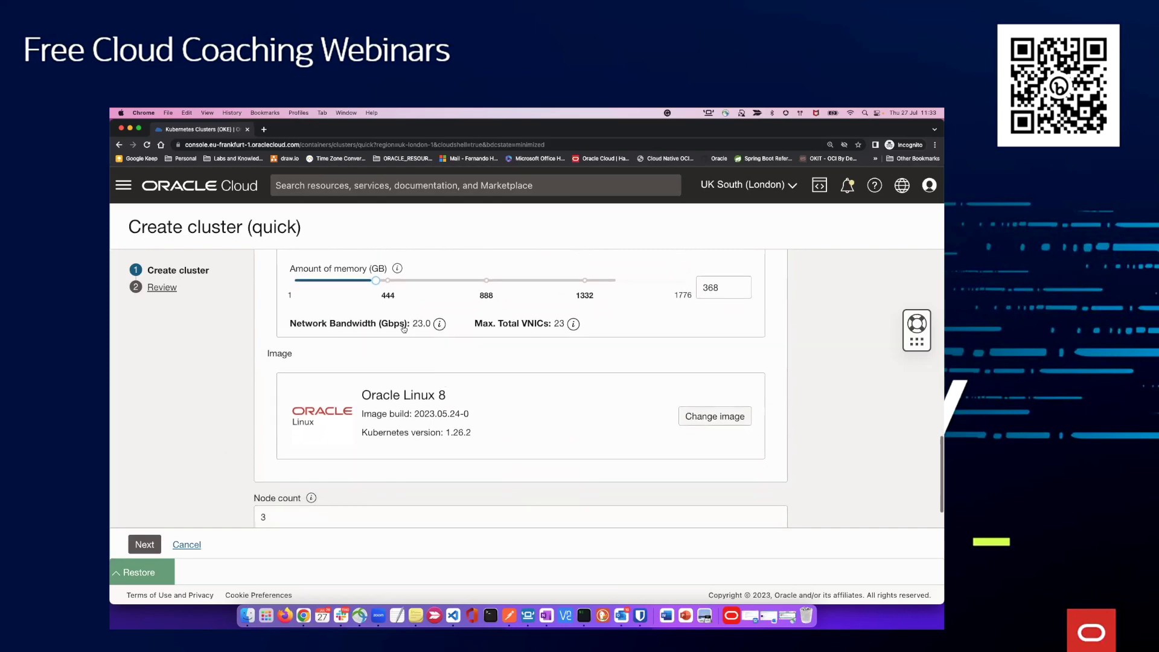
pyautogui.scroll(-1, 369, 325)
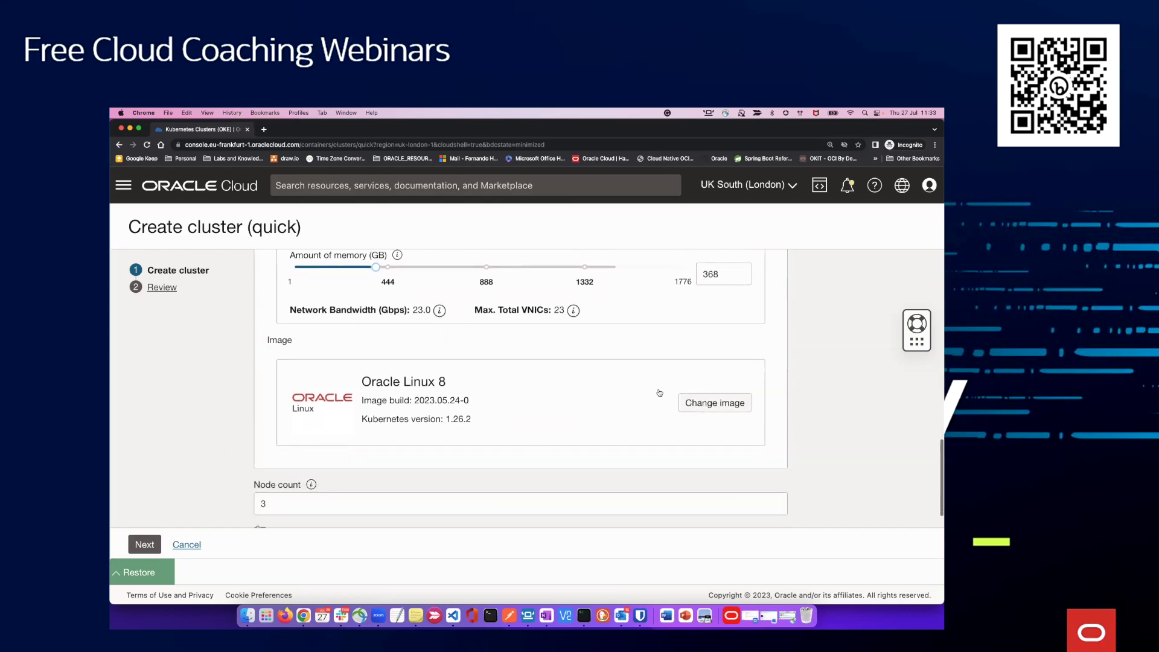
pyautogui.click(717, 404)
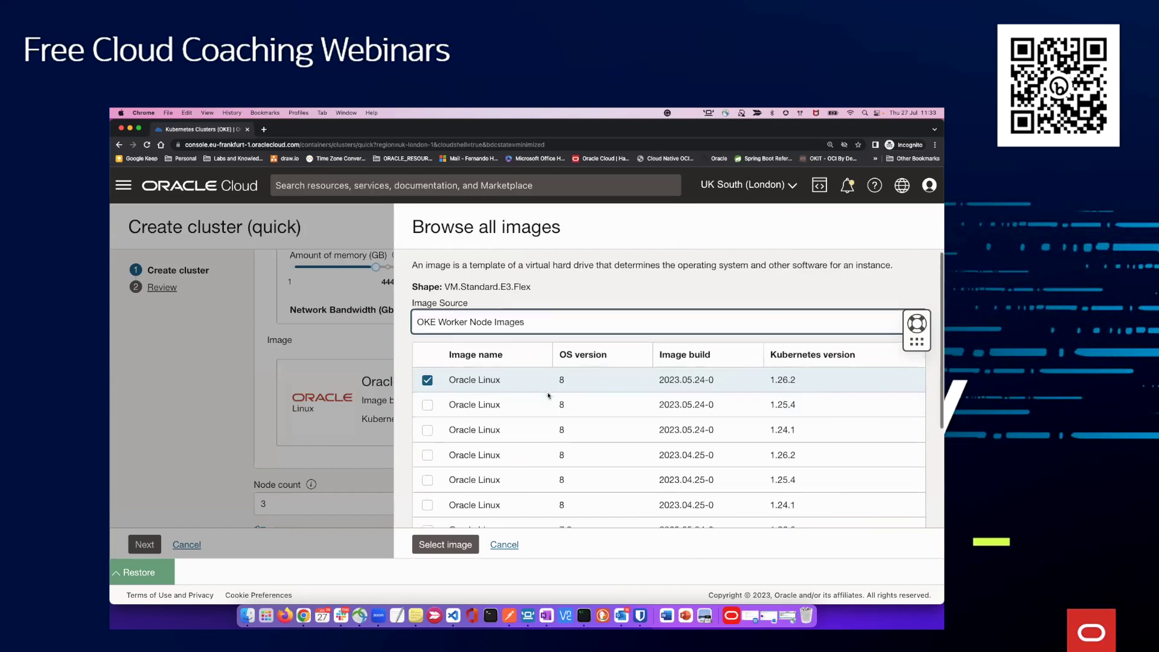
pyautogui.scroll(-2, 507, 380)
pyautogui.scroll(-3, 520, 365)
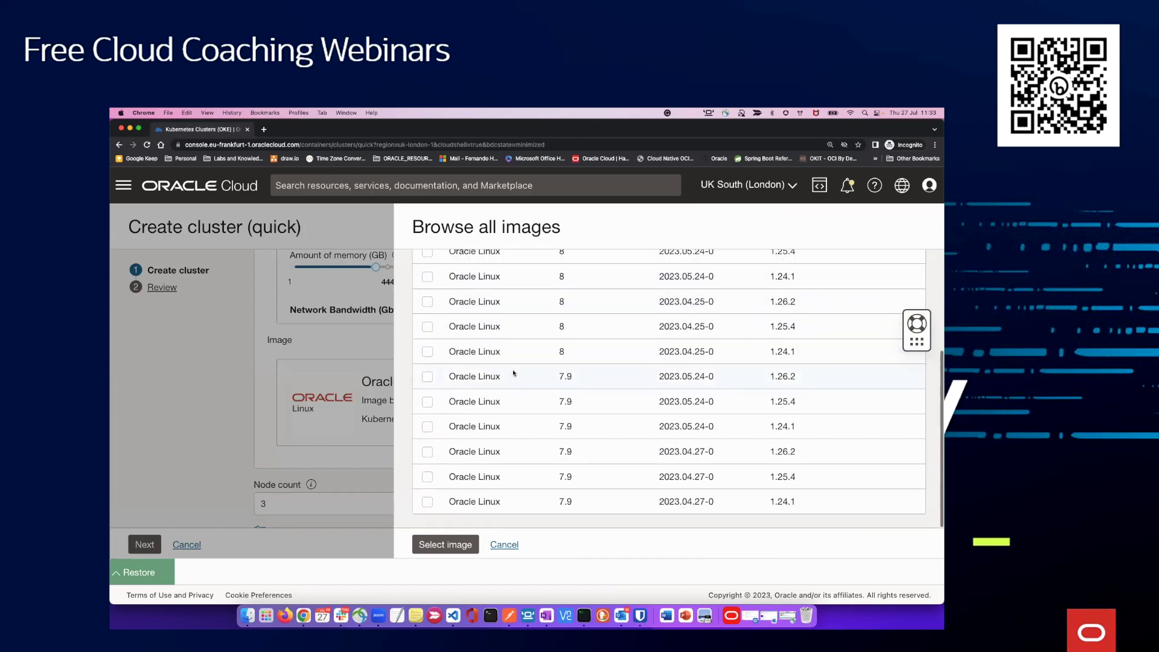
pyautogui.scroll(5, 518, 366)
pyautogui.scroll(-1, 517, 366)
pyautogui.press('space')
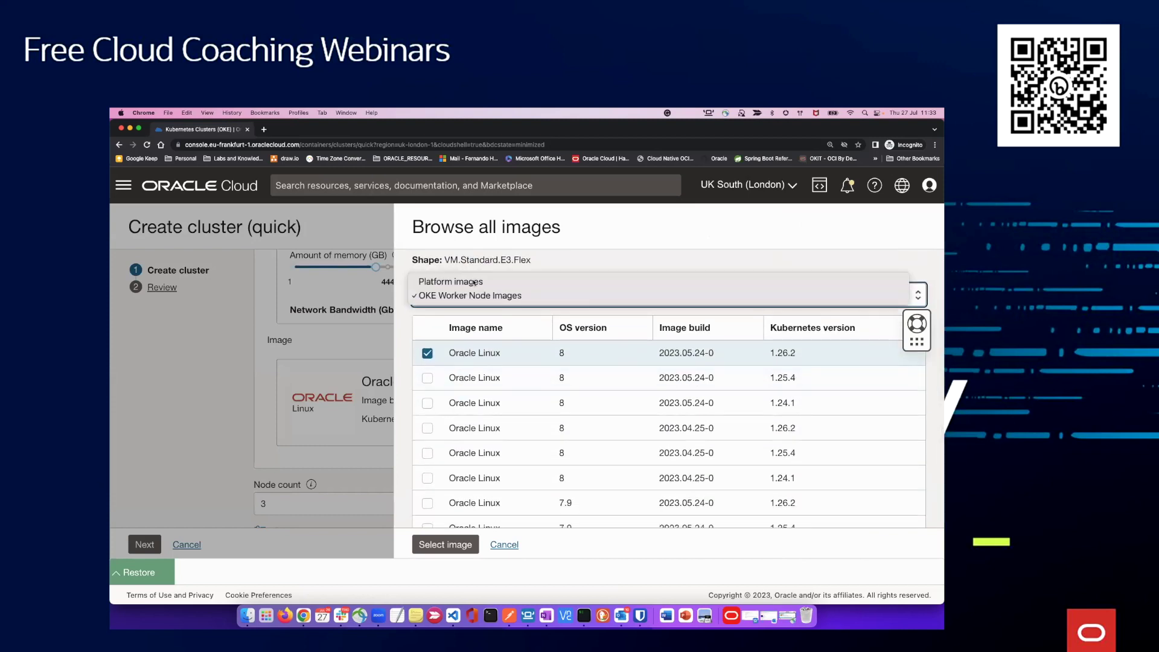
pyautogui.press('Escape')
pyautogui.scroll(-2, 514, 371)
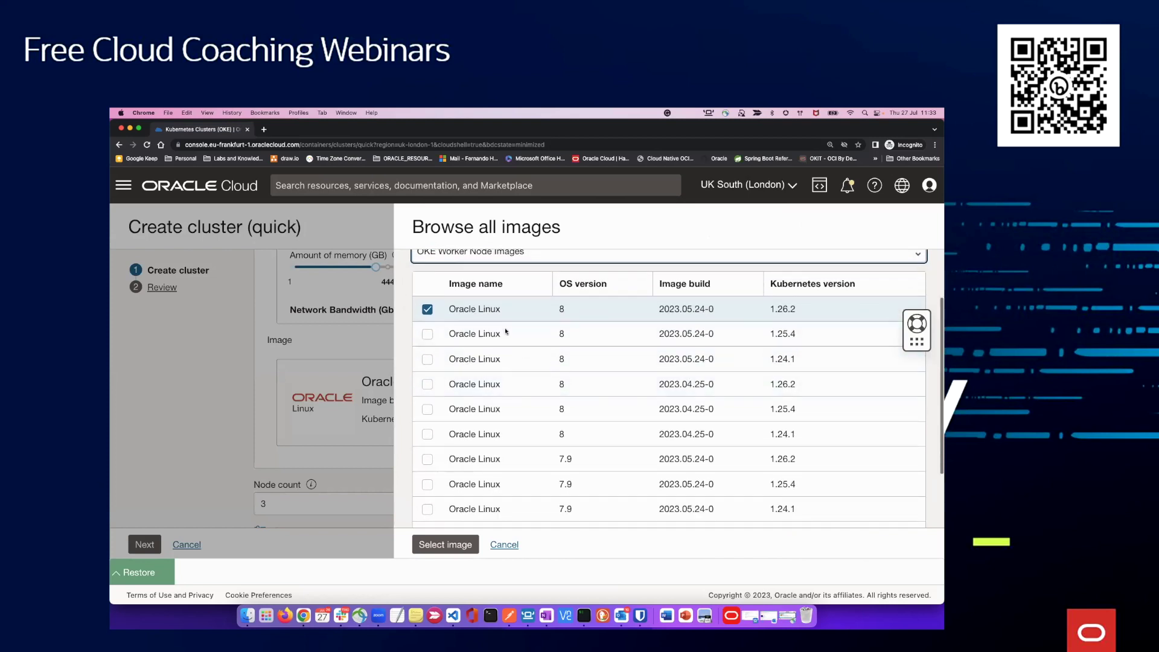
pyautogui.scroll(-3, 519, 339)
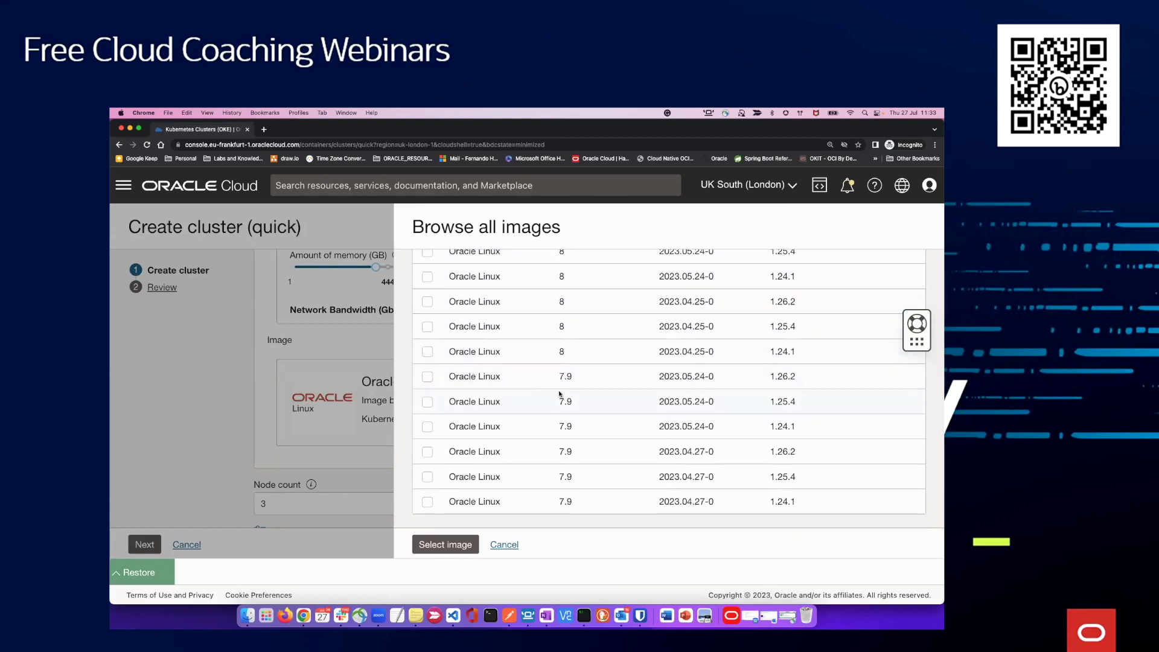
pyautogui.scroll(2, 523, 320)
pyautogui.scroll(2, 523, 320)
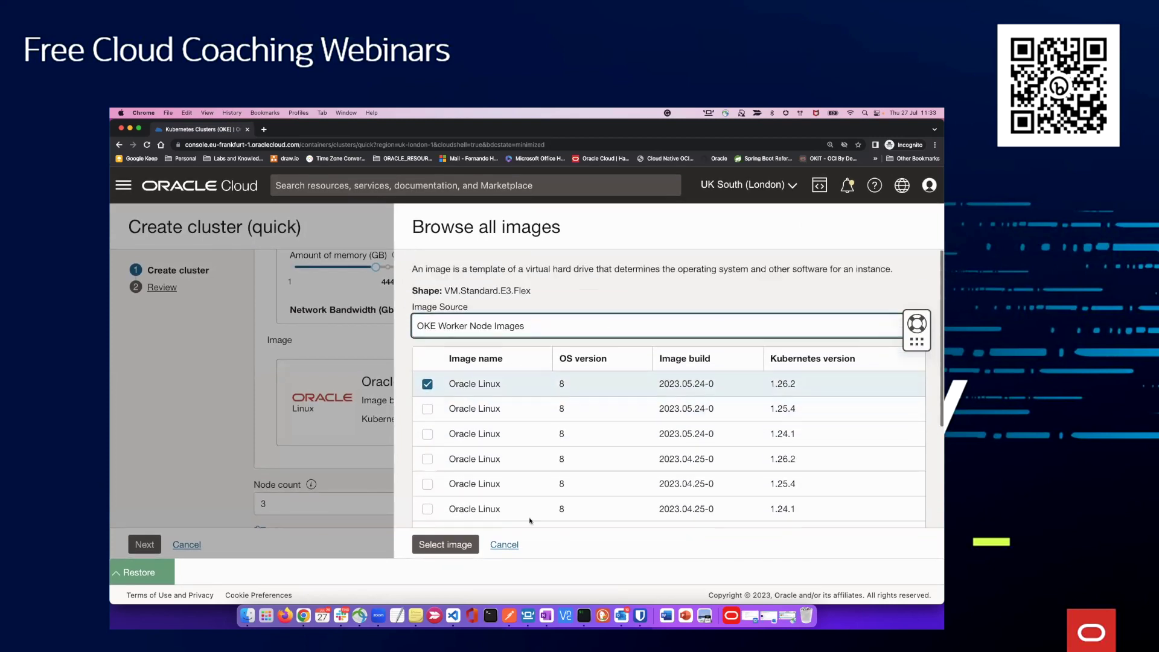
pyautogui.click(511, 546)
# Expand the advanced options and review the boot volume, image verification, SSH key and label settings for the managed nodes
pyautogui.scroll(-1, 502, 510)
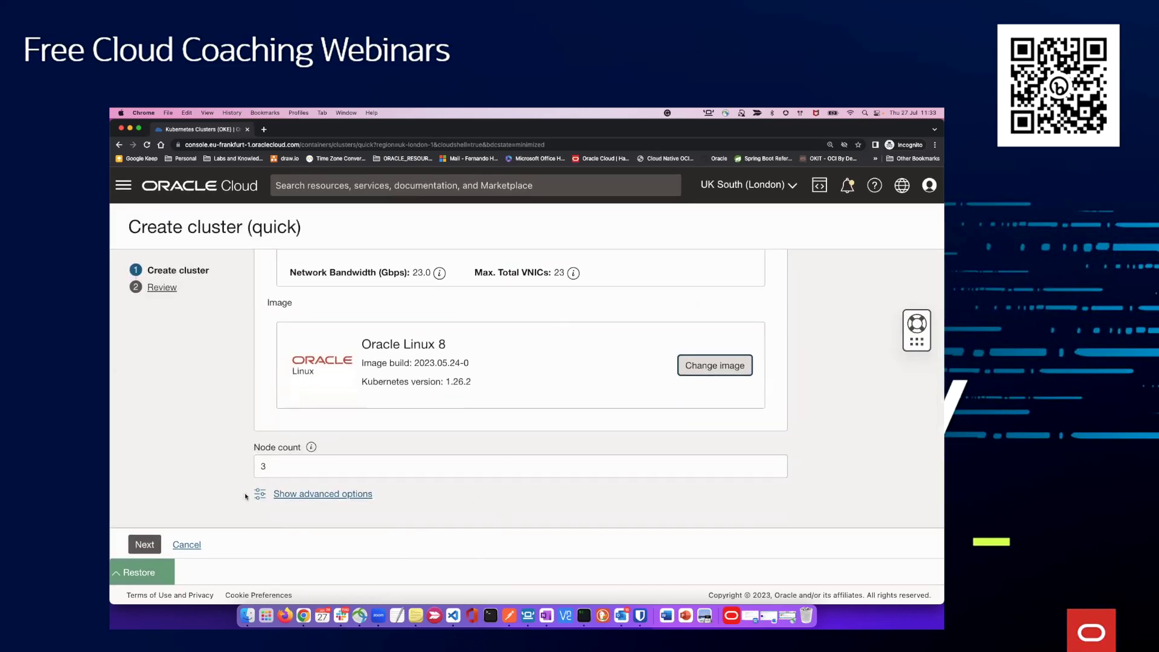
pyautogui.click(323, 494)
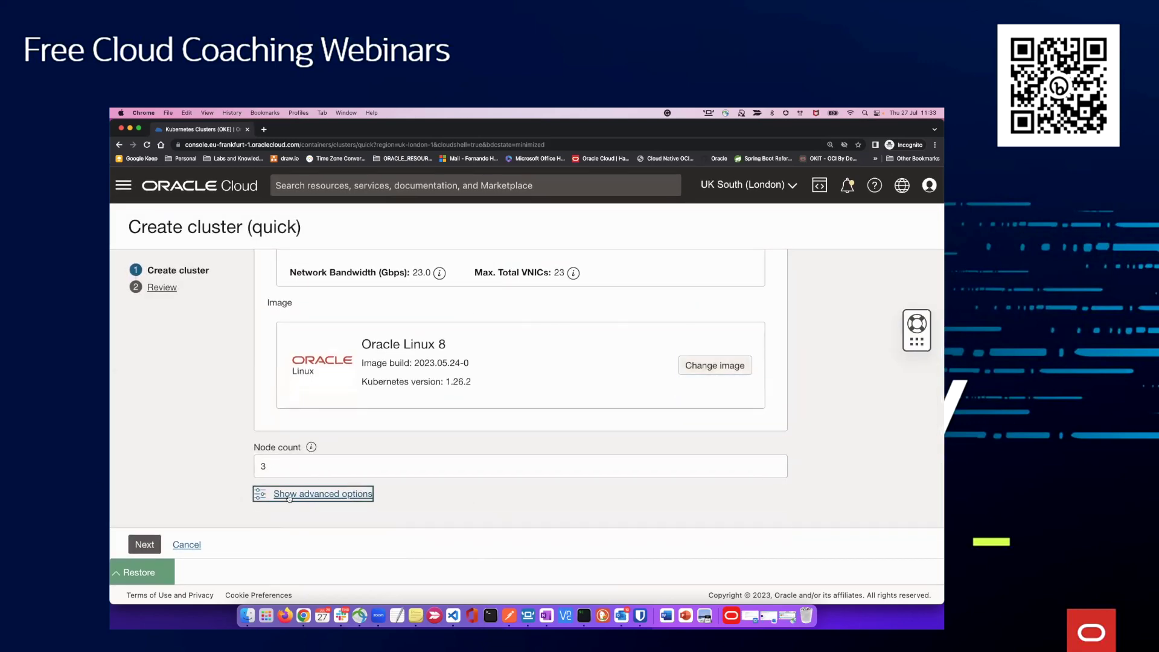
pyautogui.scroll(-5, 342, 479)
pyautogui.scroll(2, 342, 479)
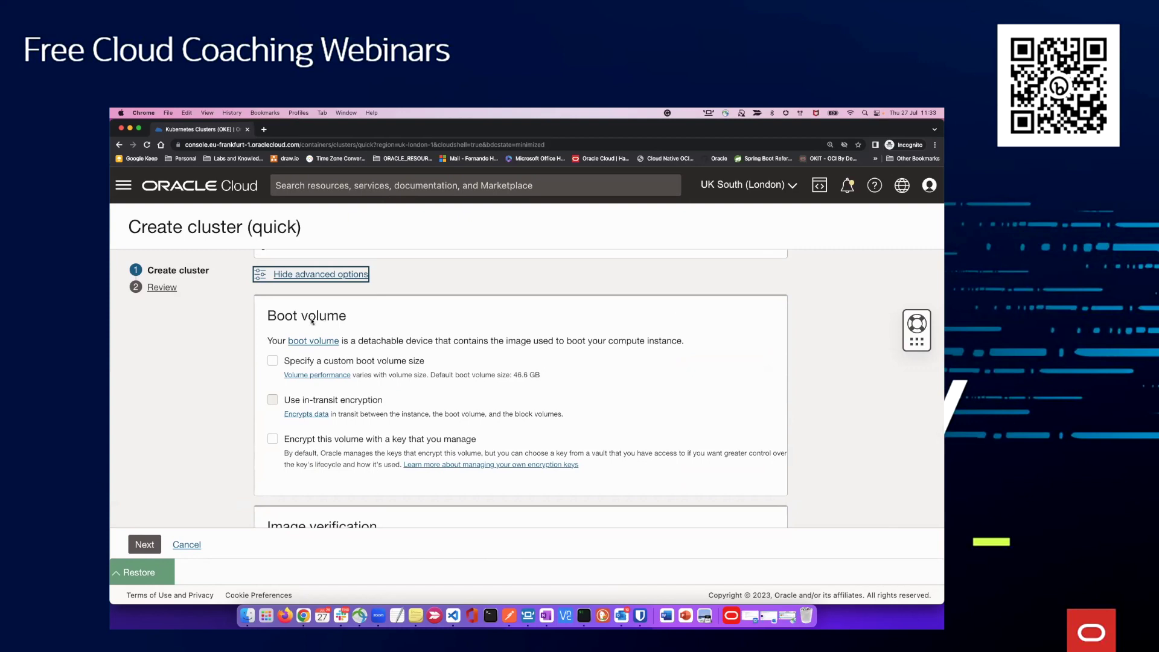
pyautogui.scroll(-7, 312, 331)
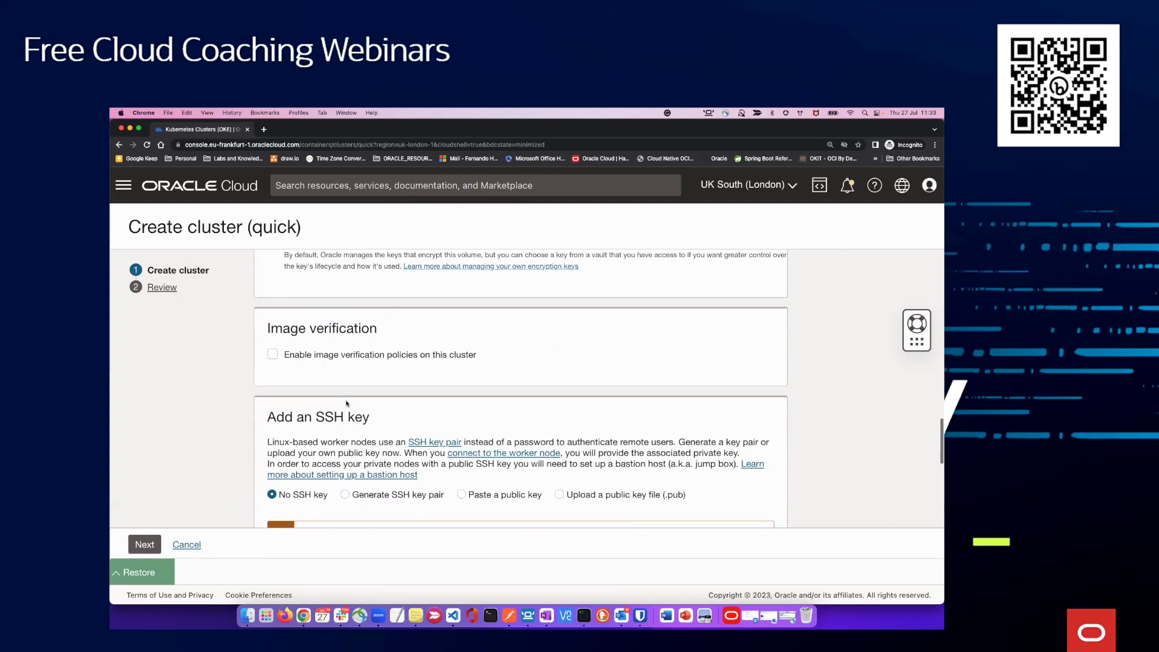
pyautogui.scroll(1, 335, 357)
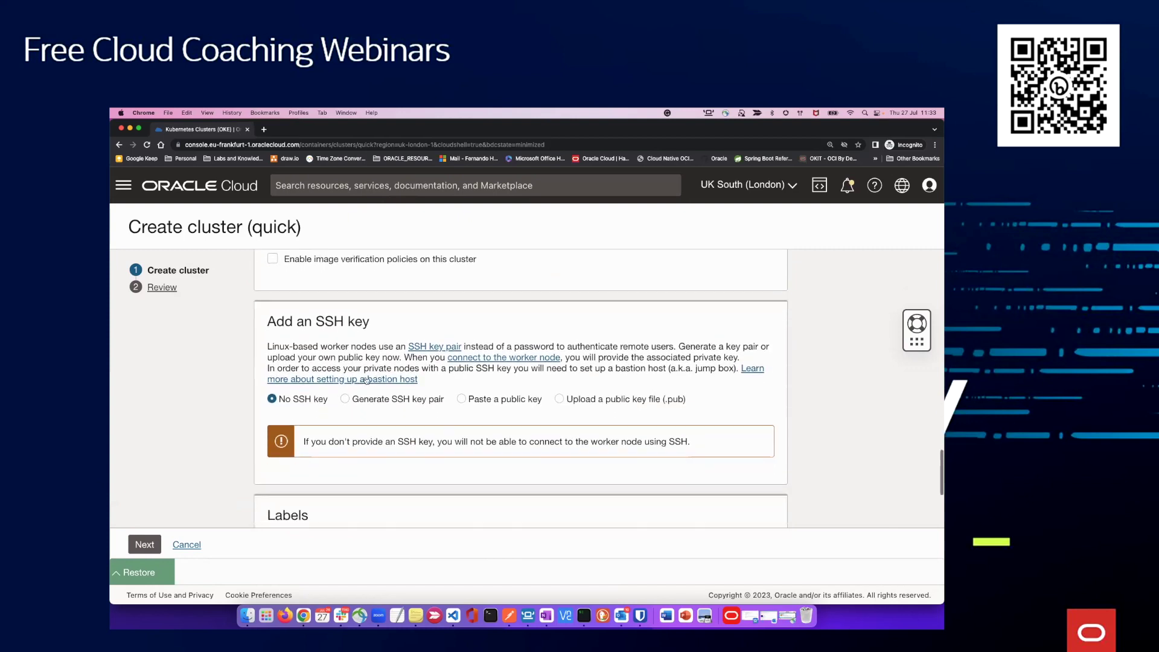
pyautogui.scroll(-1, 356, 333)
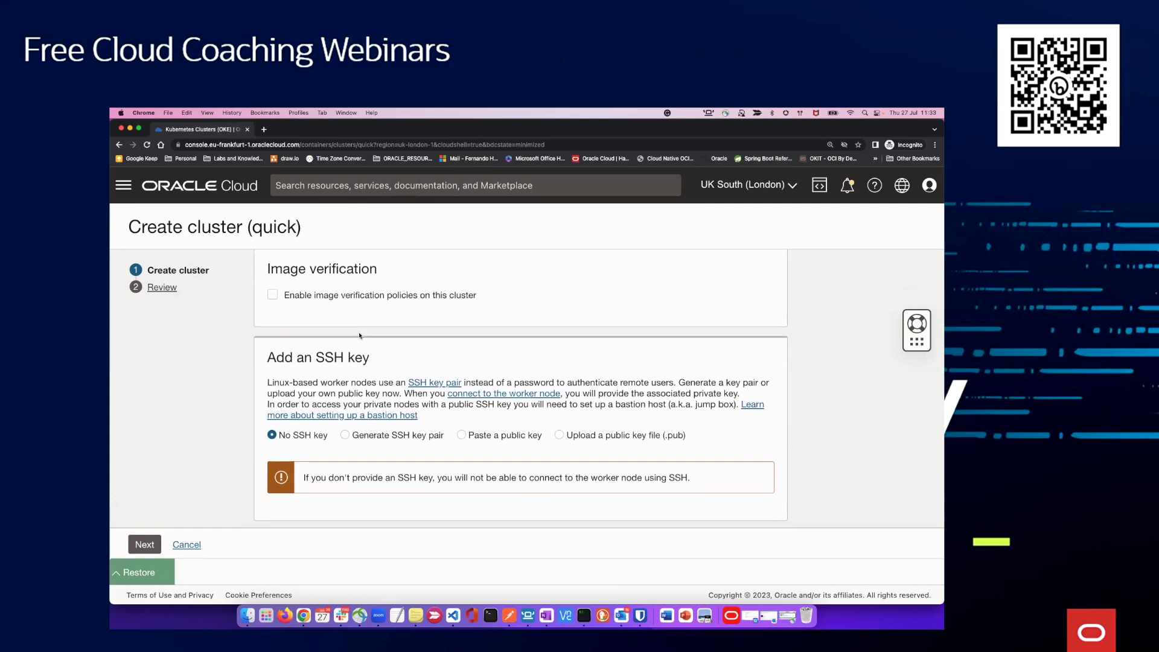
pyautogui.scroll(-5, 333, 293)
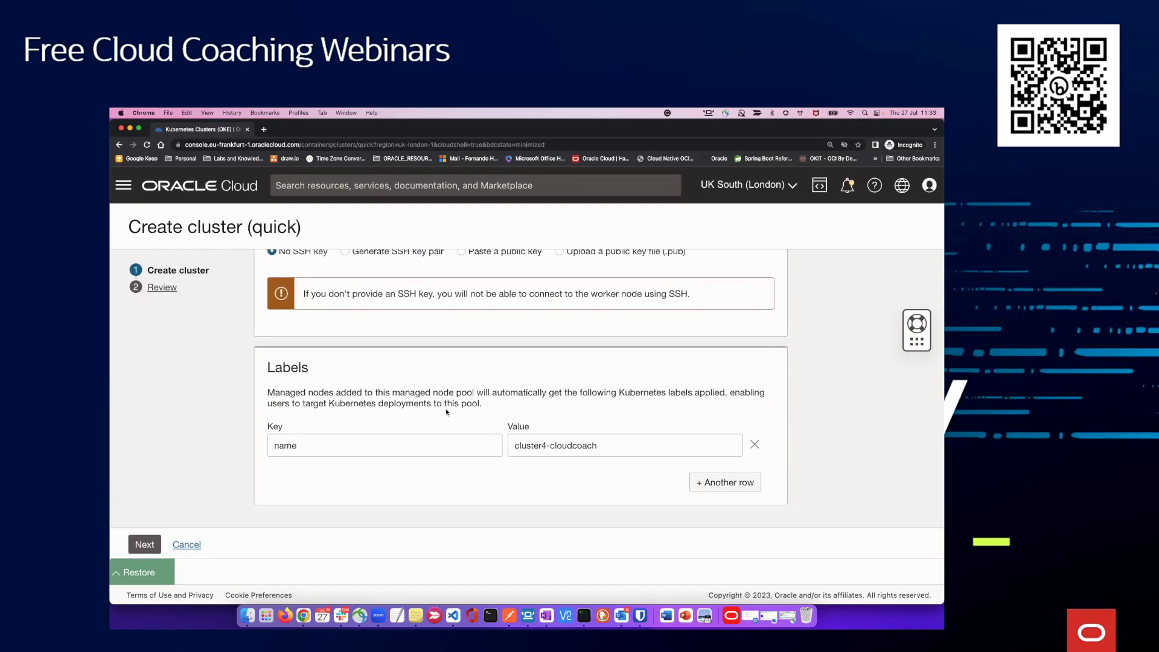
# Set the cluster's node type to Virtual
pyautogui.scroll(15, 446, 413)
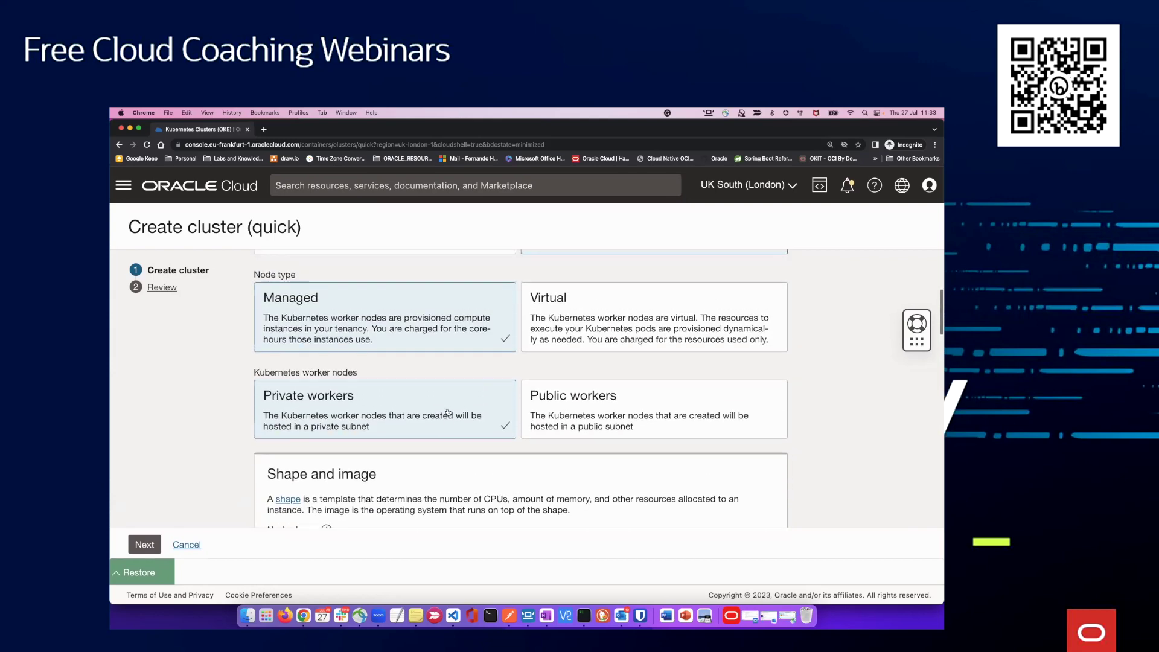
pyautogui.scroll(3, 447, 412)
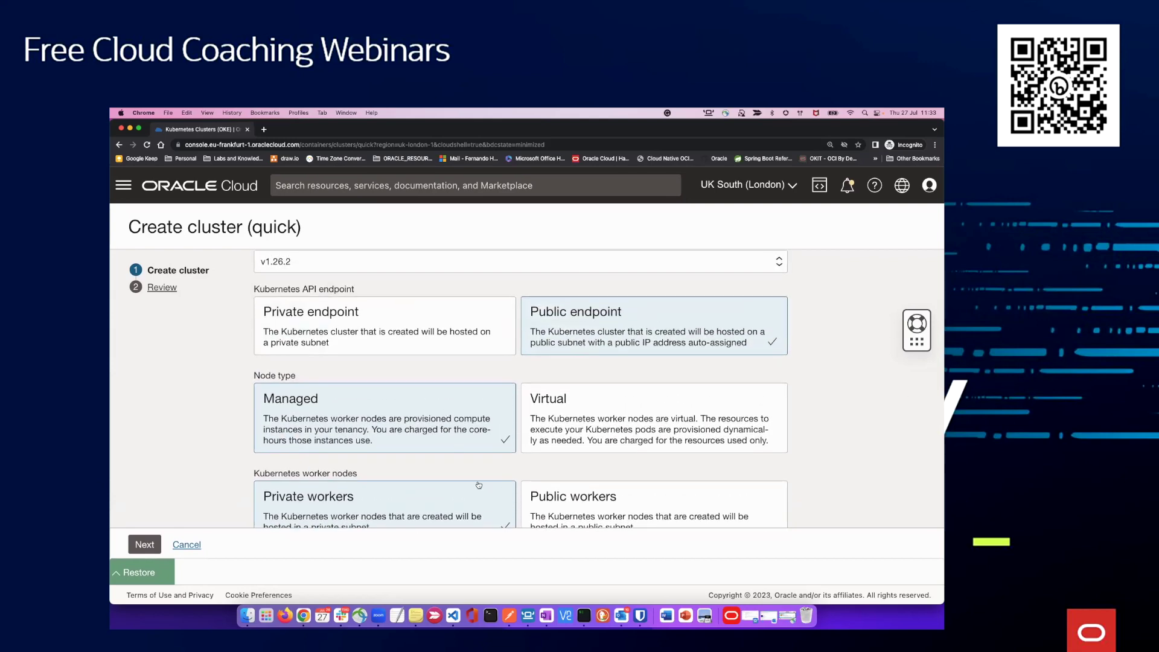
pyautogui.scroll(-5, 478, 484)
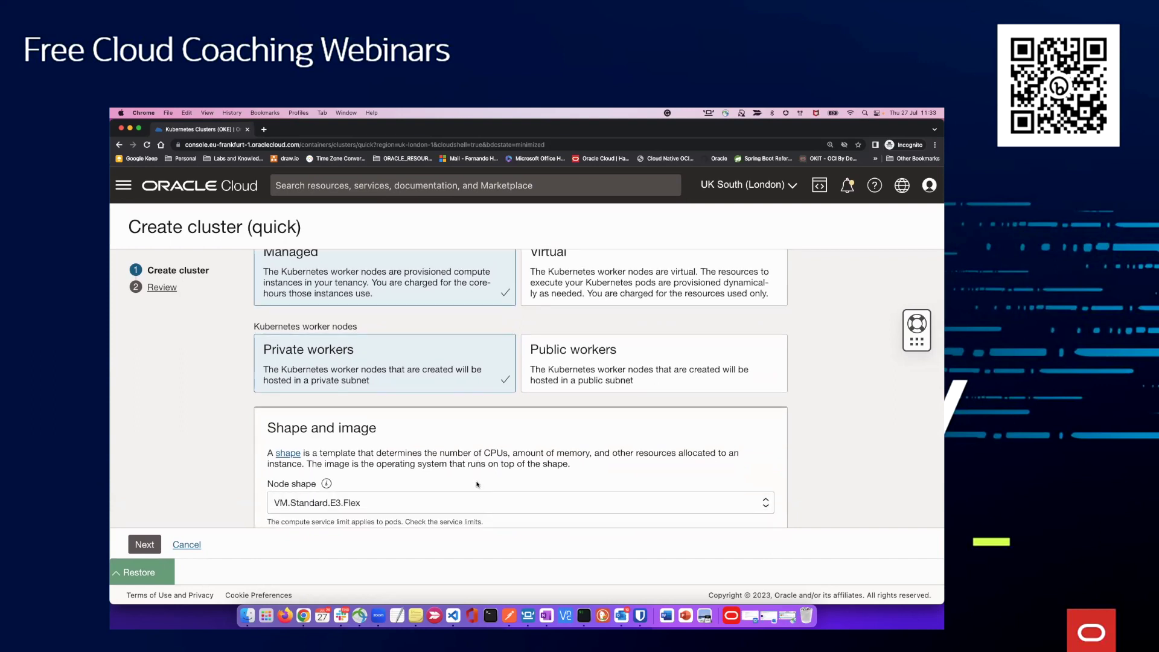
pyautogui.scroll(-3, 367, 428)
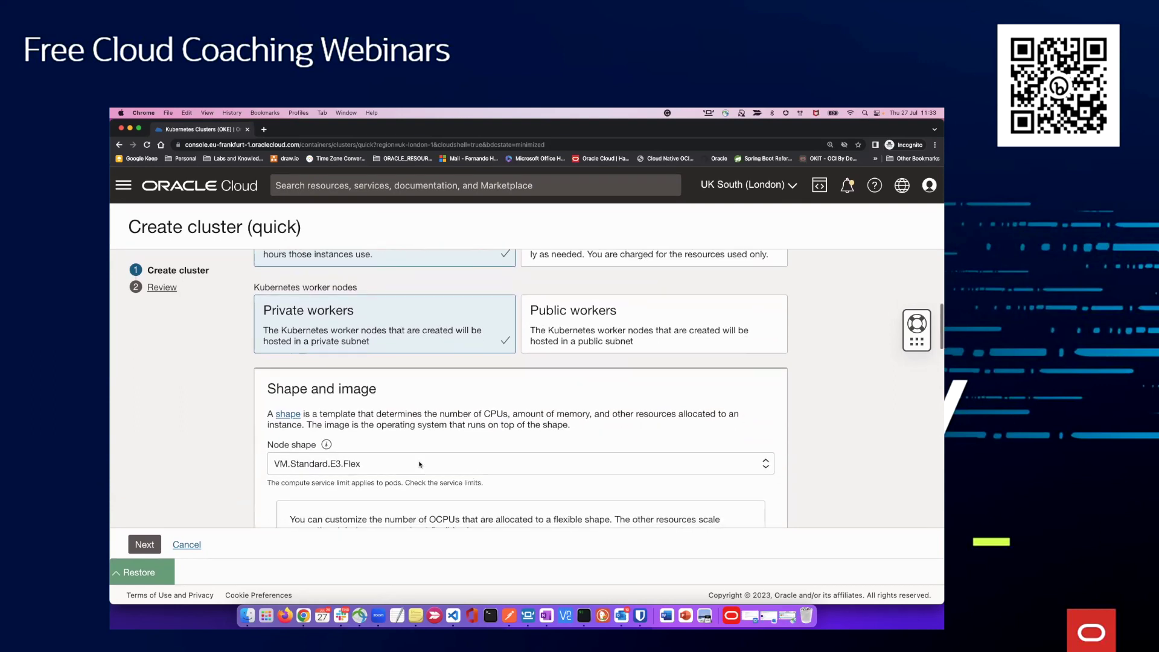
pyautogui.scroll(3, 386, 438)
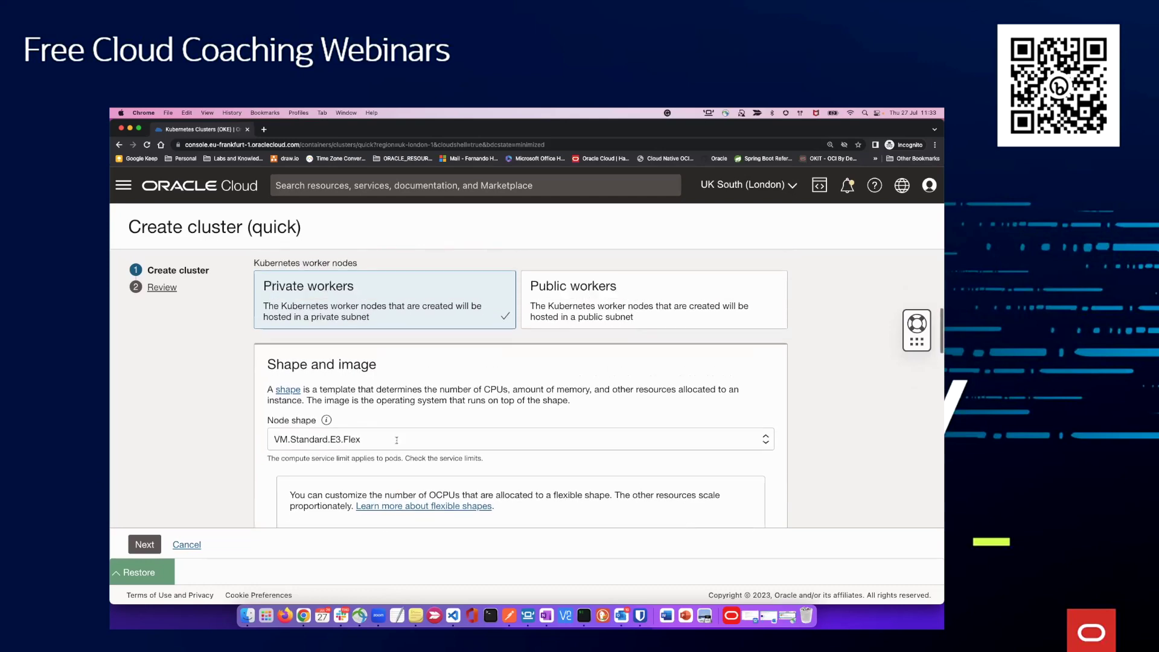
pyautogui.scroll(5, 397, 444)
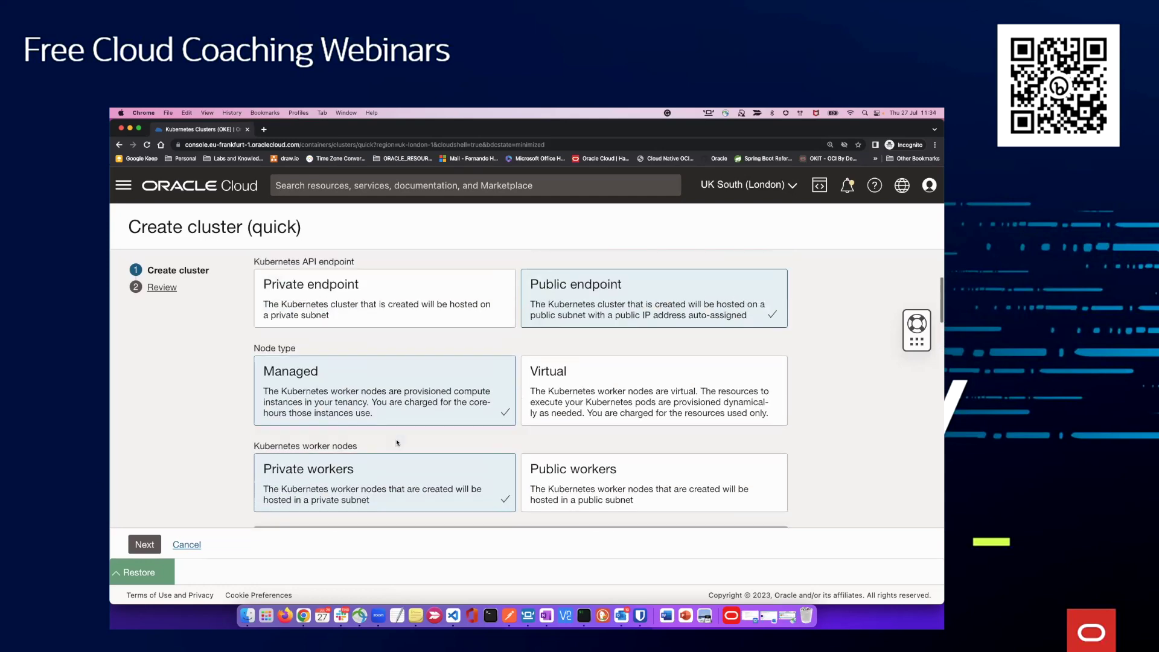
pyautogui.click(719, 390)
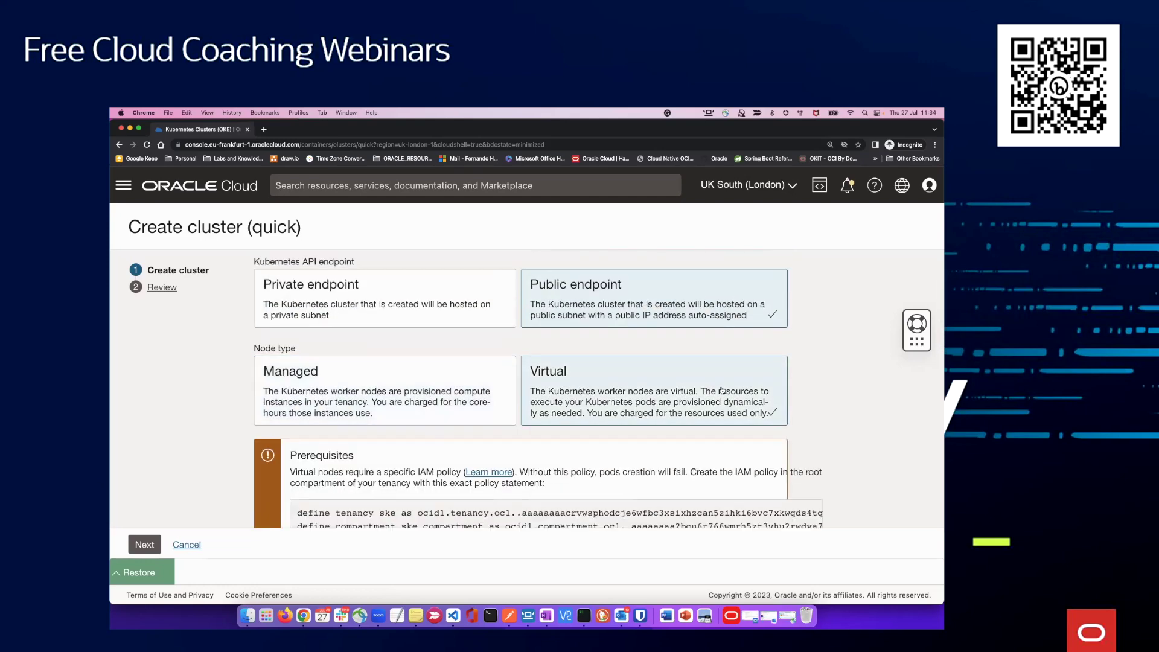
# Switch the virtual nodes' pod shape to Pod.Standard.E3.Flex and back to Pod.Standard.E4.Flex
pyautogui.scroll(-2, 561, 374)
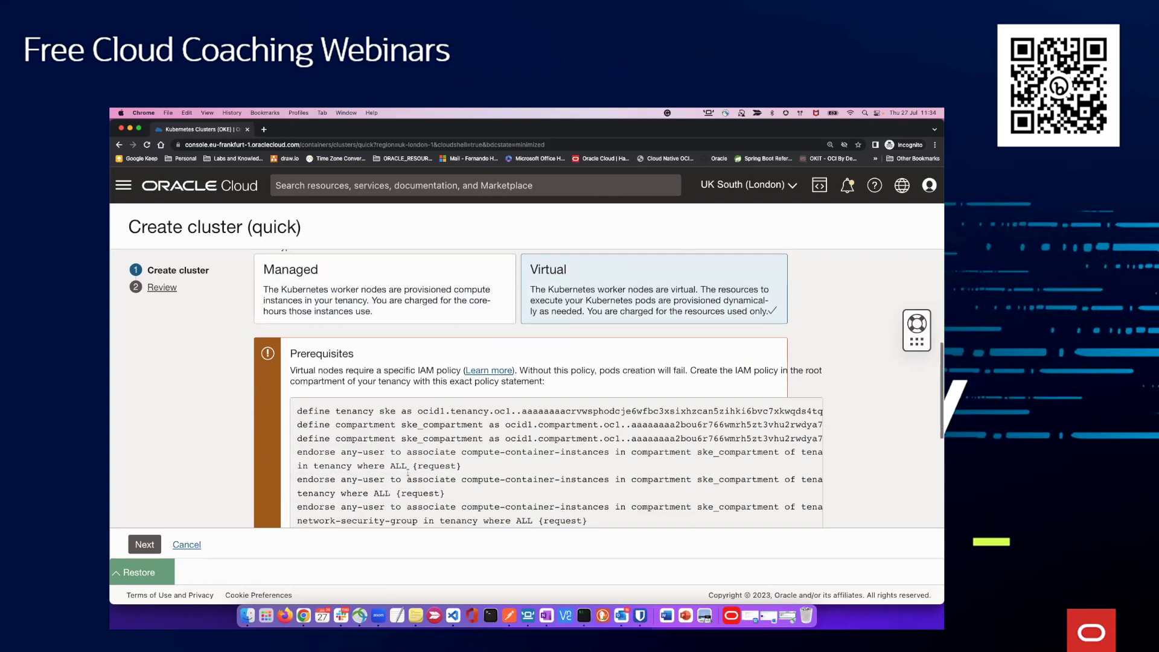
pyautogui.scroll(-2, 502, 469)
pyautogui.scroll(-5, 502, 468)
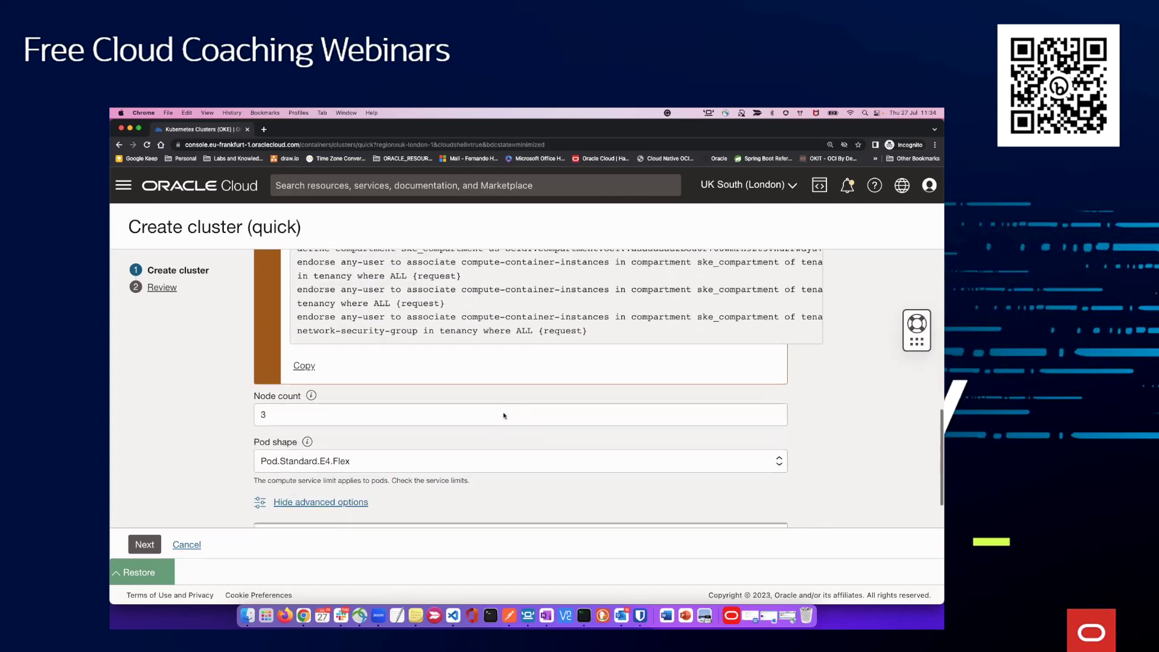
pyautogui.scroll(5, 653, 373)
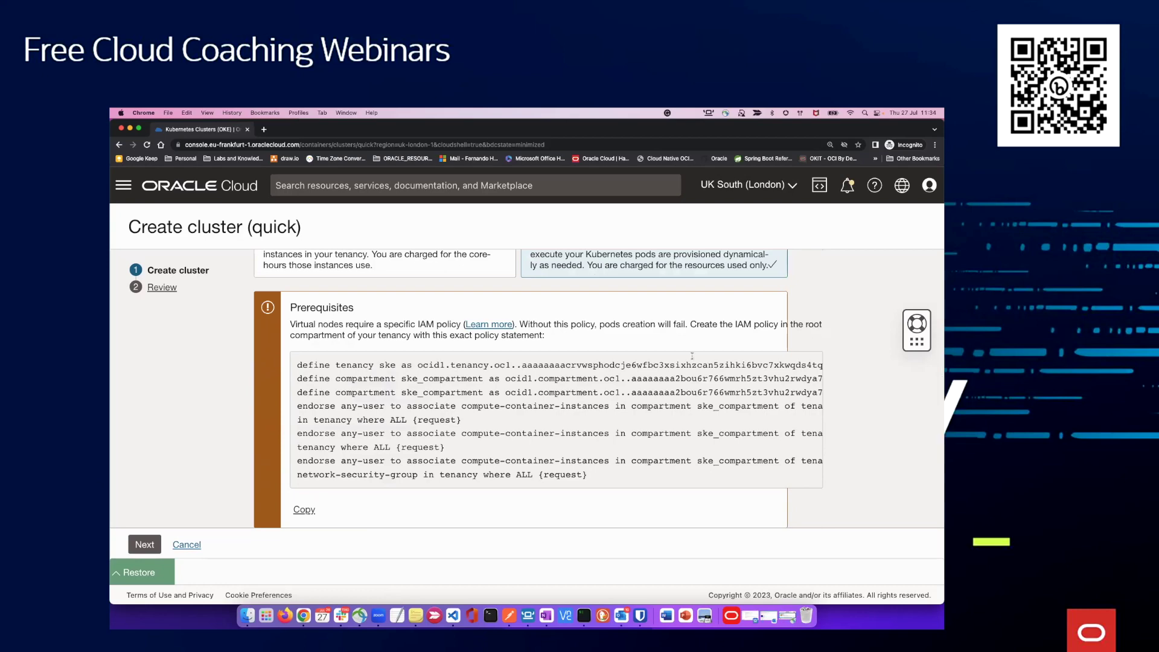
pyautogui.scroll(3, 654, 373)
pyautogui.scroll(-10, 654, 373)
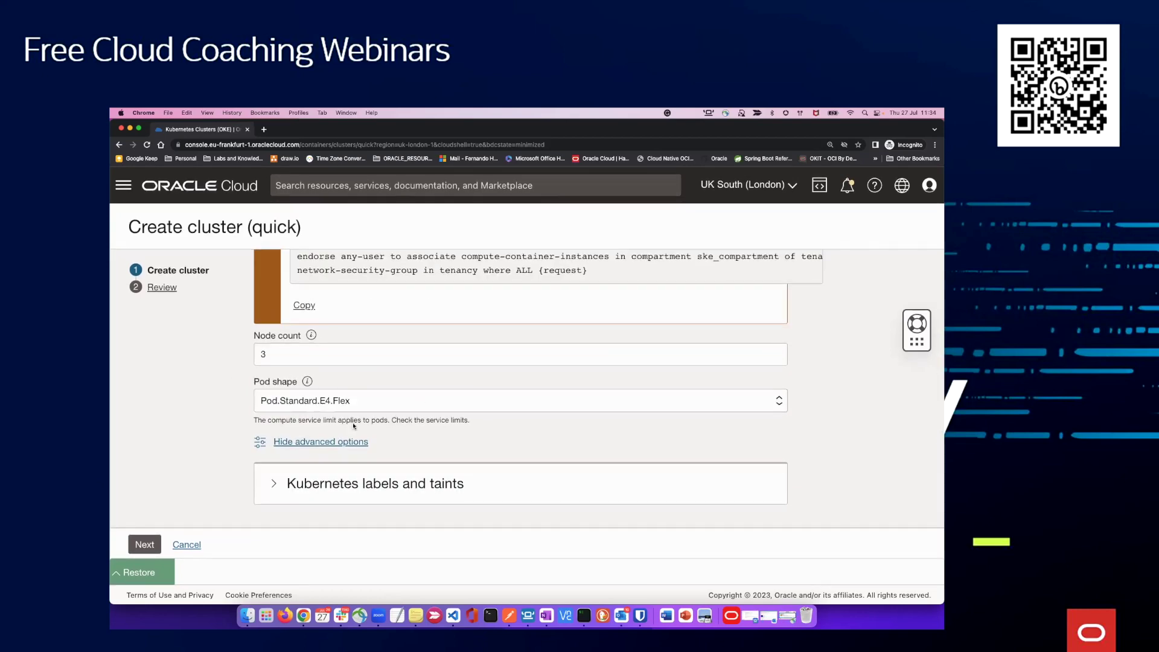
pyautogui.click(373, 404)
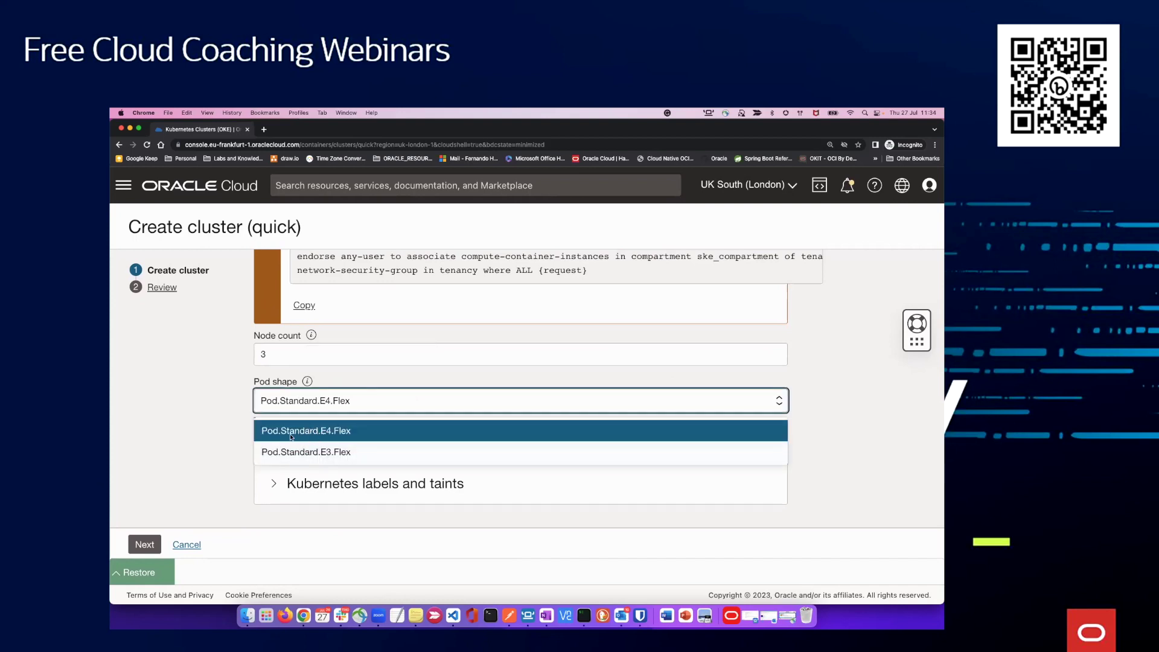
pyautogui.click(330, 452)
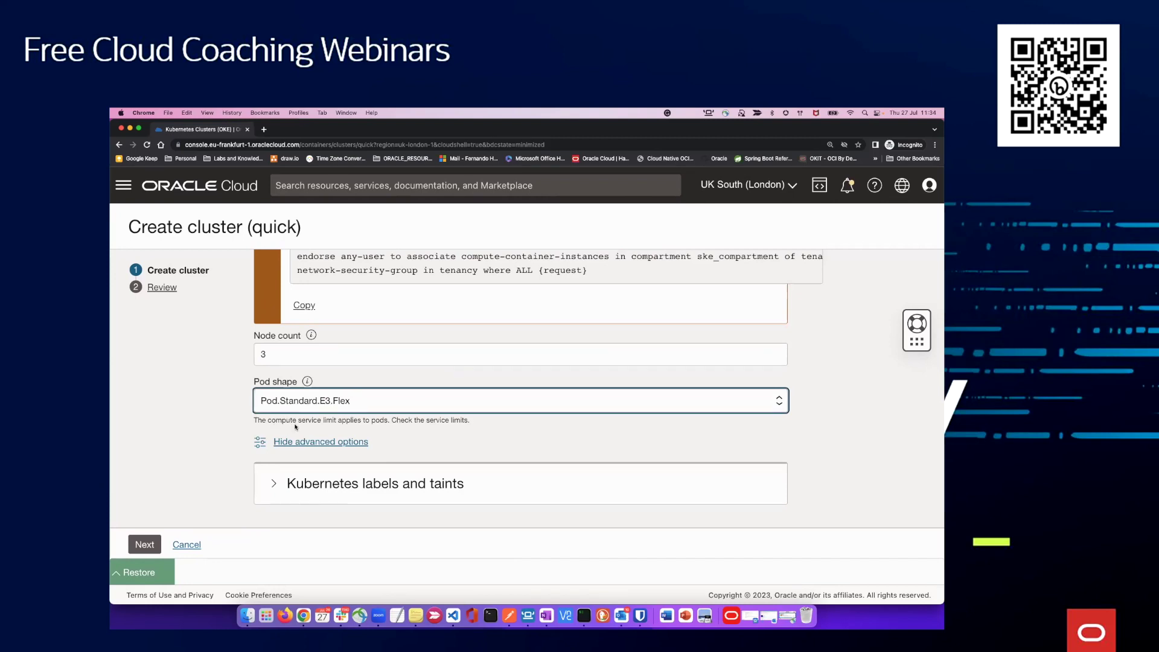
pyautogui.click(318, 410)
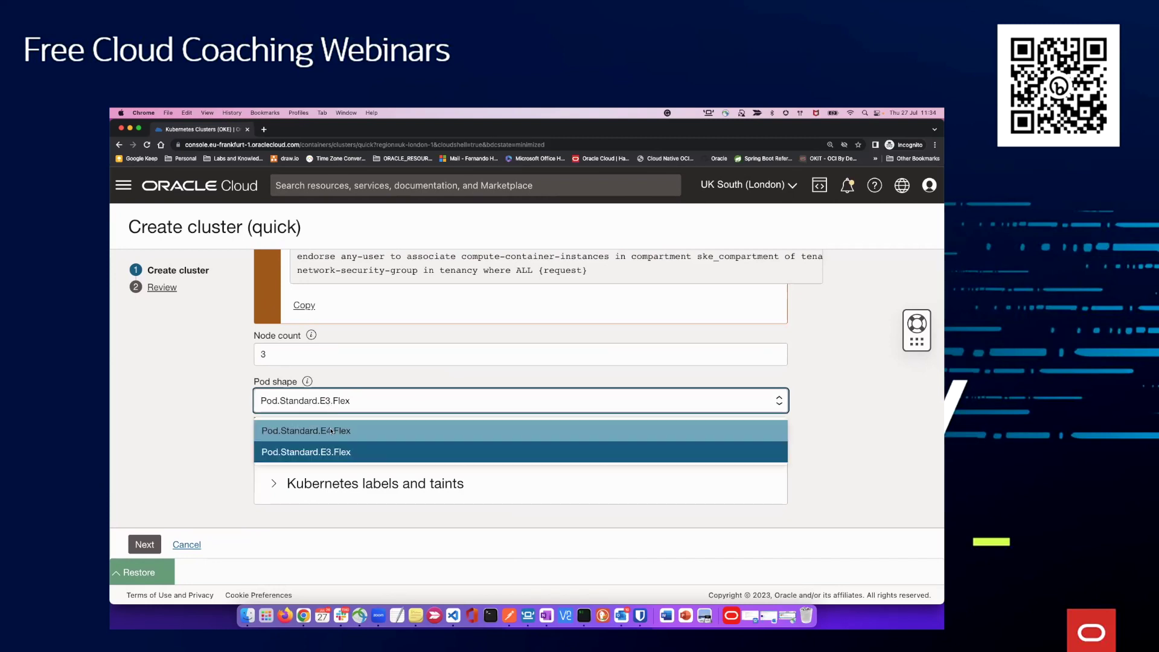
pyautogui.click(333, 429)
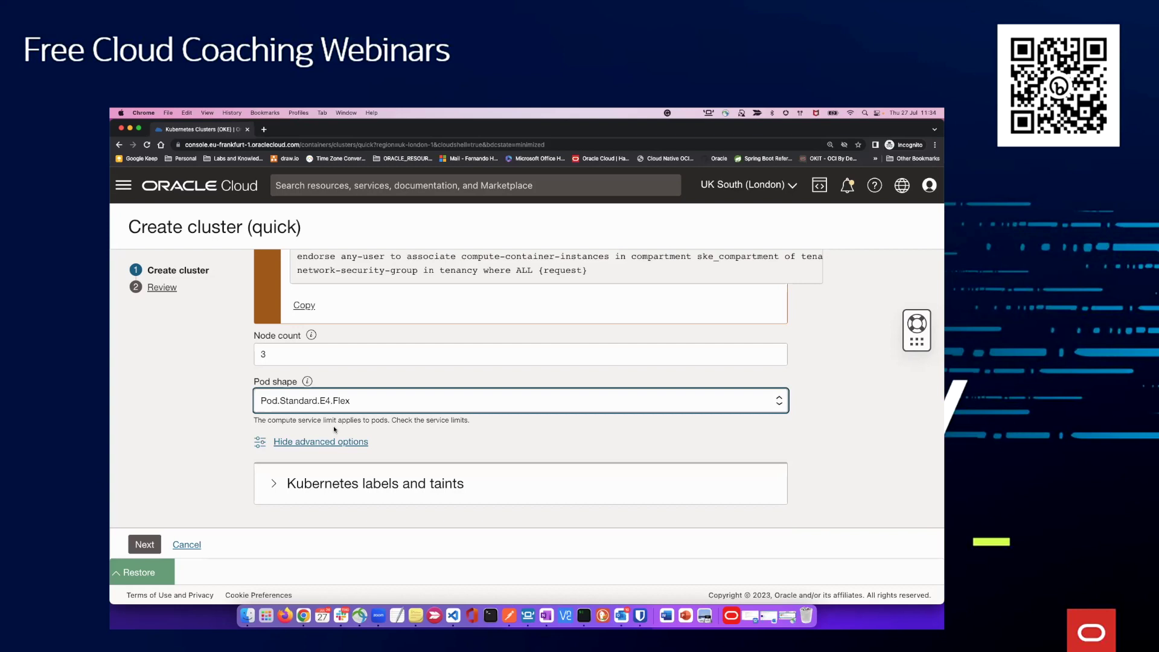
# Proceed to the review stage of the quick cluster creation and check the cluster and network summary
pyautogui.scroll(8, 333, 428)
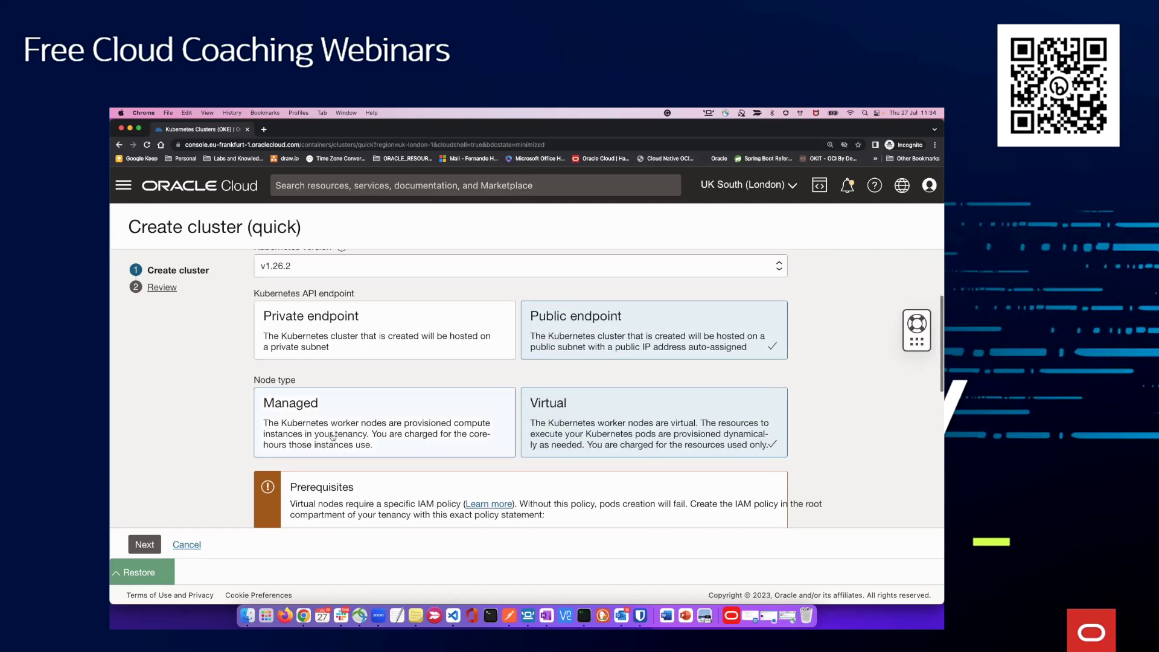
pyautogui.scroll(3, 333, 435)
pyautogui.scroll(-3, 269, 478)
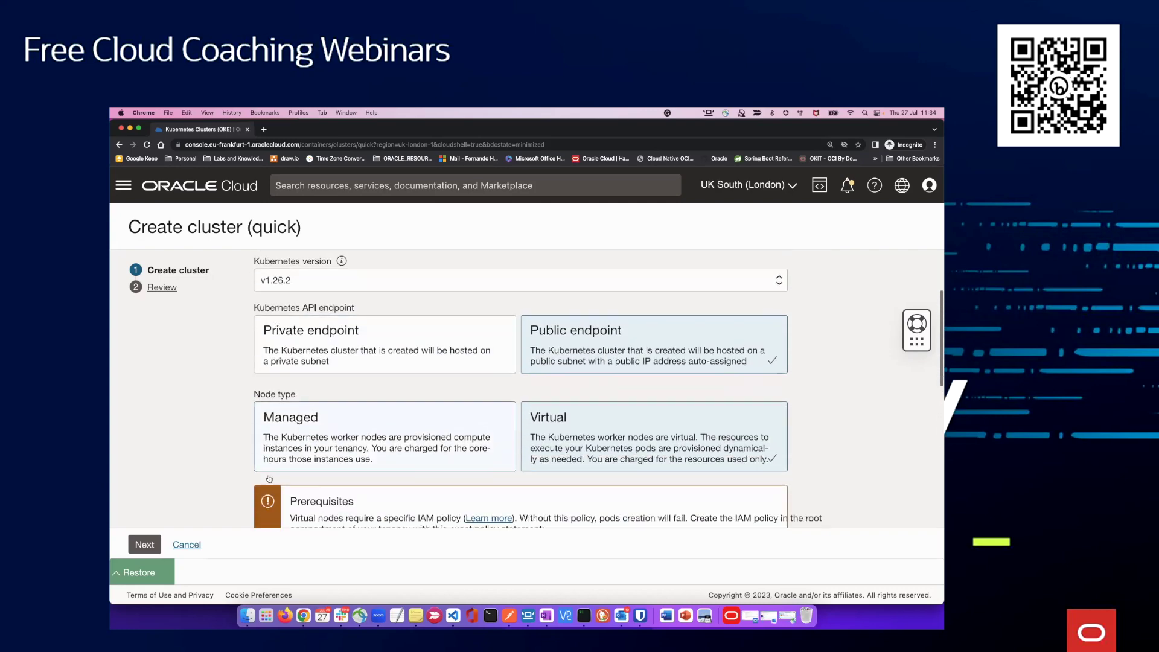
pyautogui.scroll(-3, 269, 478)
pyautogui.click(144, 544)
pyautogui.scroll(-2, 438, 386)
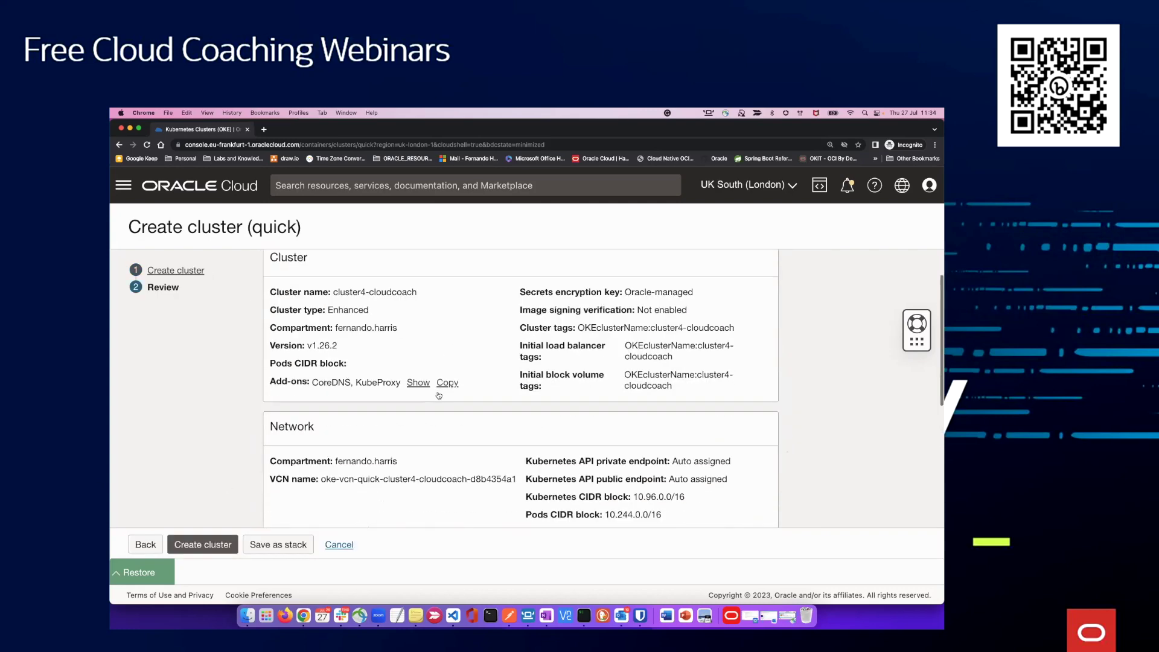
# Review the network and node pool summary of cluster4-cloudcoach and cancel the quick cluster creation
pyautogui.scroll(-5, 439, 396)
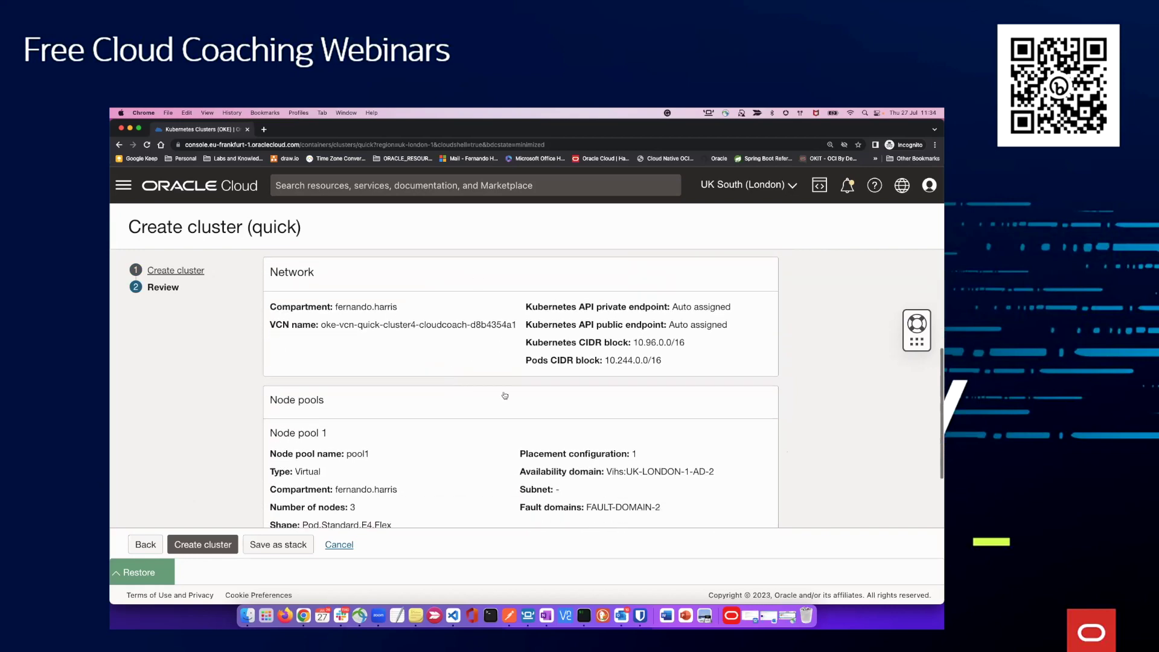
pyautogui.scroll(-4, 505, 396)
pyautogui.scroll(2, 489, 344)
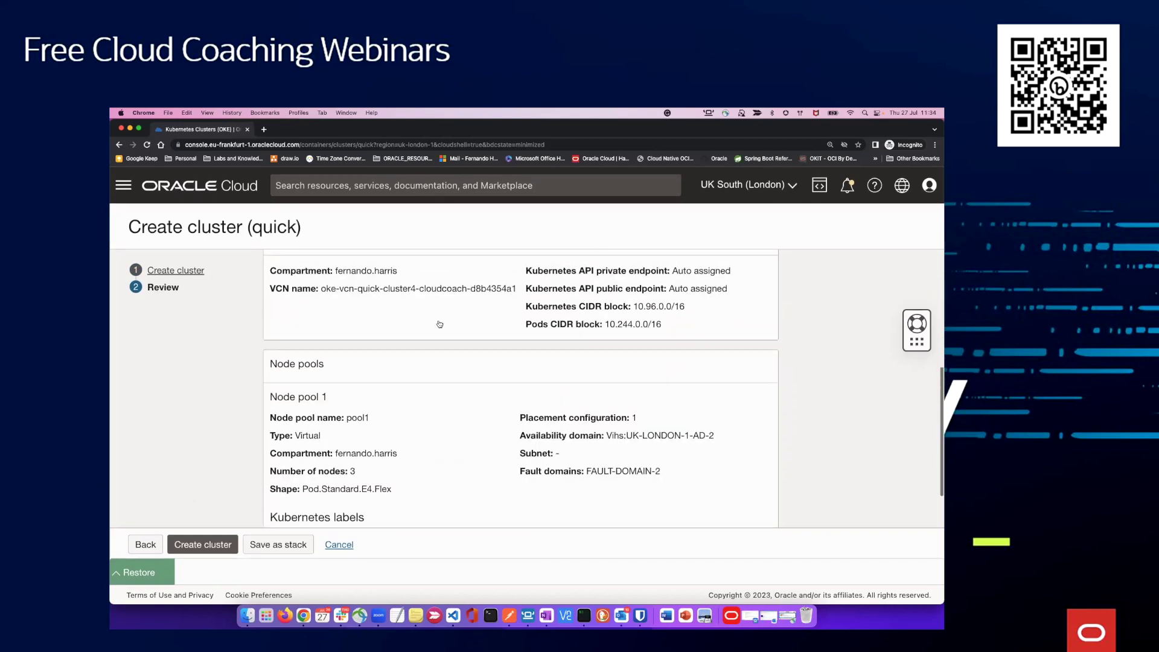
pyautogui.scroll(3, 439, 324)
pyautogui.scroll(-2, 439, 338)
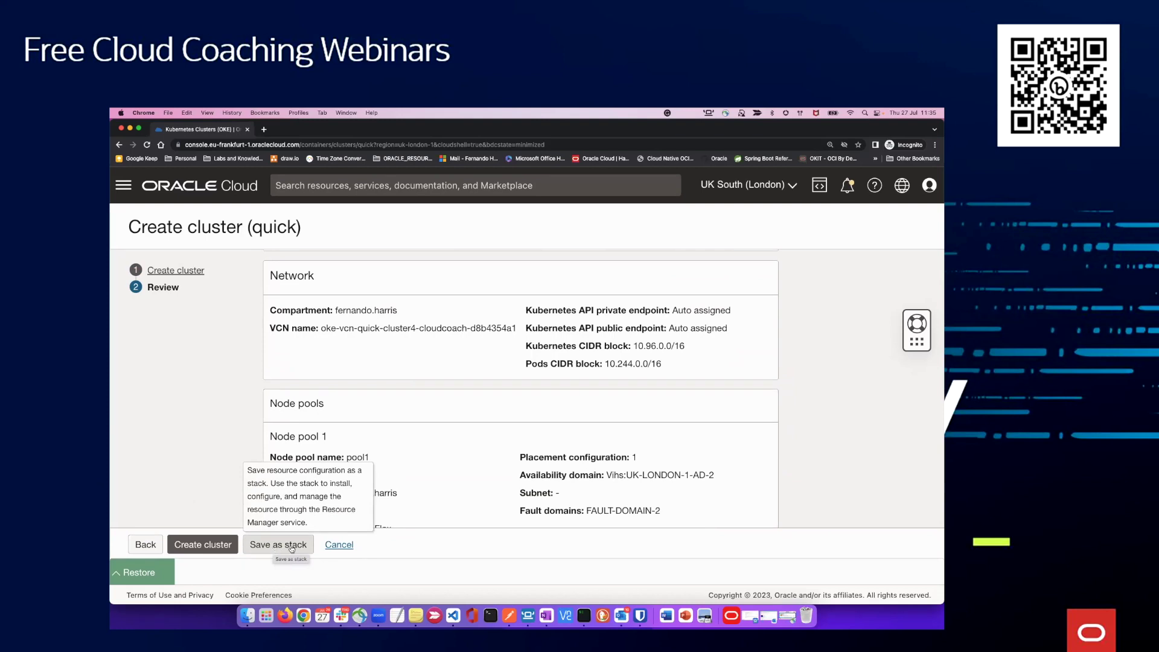
pyautogui.click(340, 543)
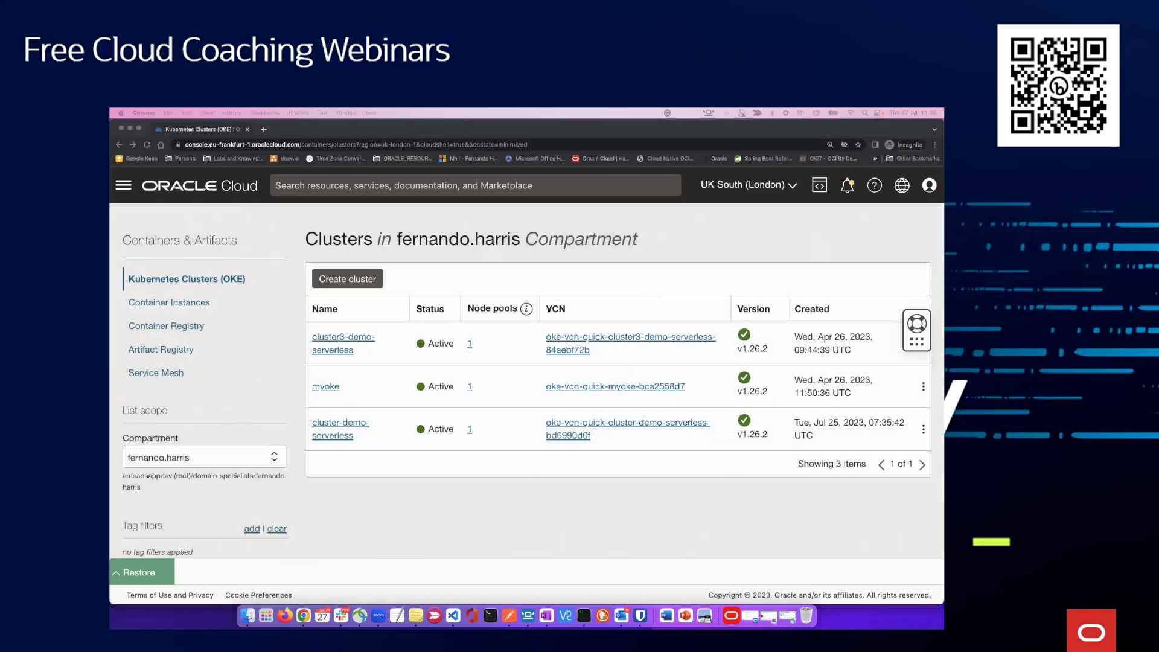
# Switch to the Excalidraw window and examine the diagram of functions inside an application, VCN and compartment
pyautogui.rightClick(305, 616)
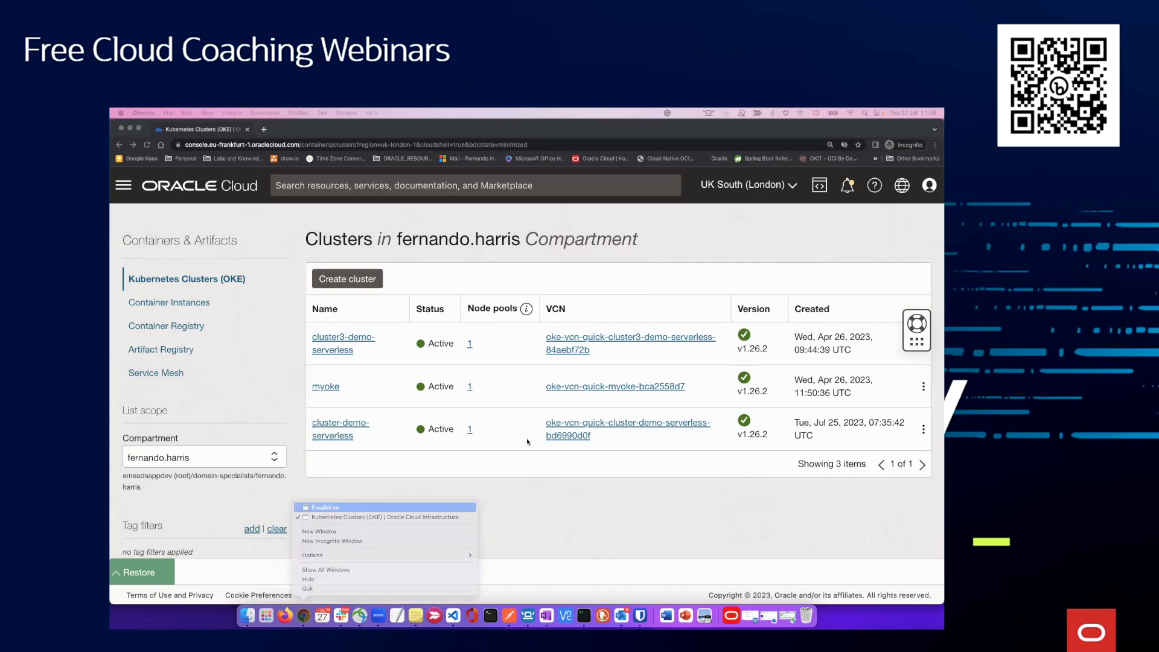
pyautogui.click(329, 510)
pyautogui.scroll(-5, 718, 403)
pyautogui.scroll(-8, 717, 404)
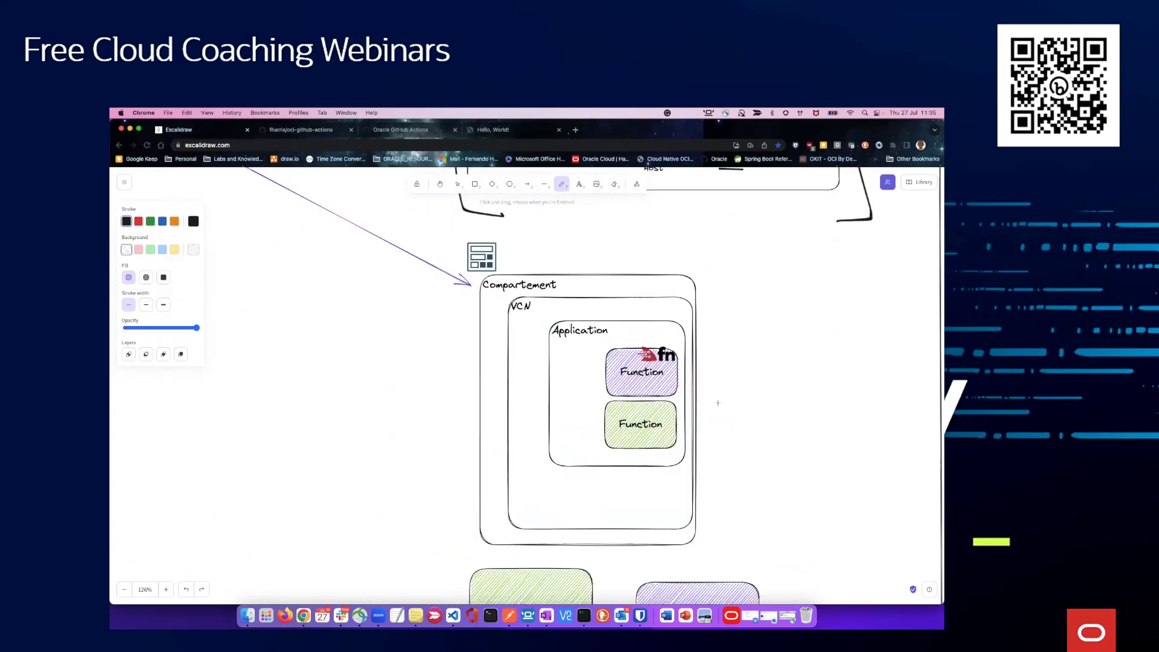
pyautogui.scroll(-1, 546, 461)
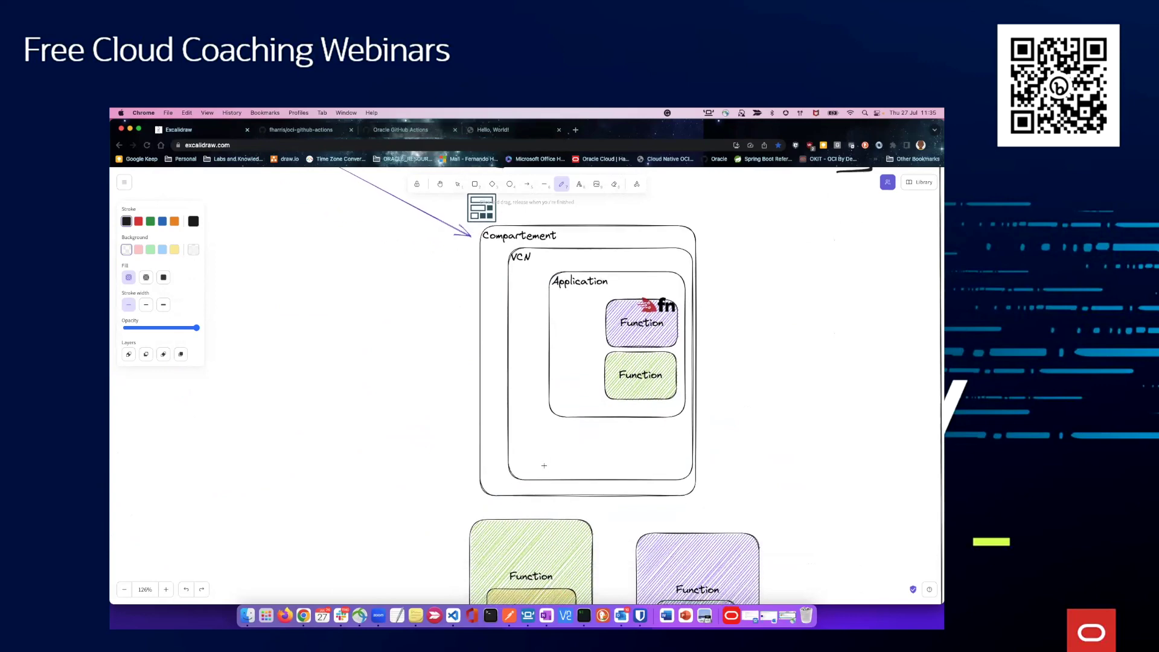
pyautogui.scroll(1, 617, 426)
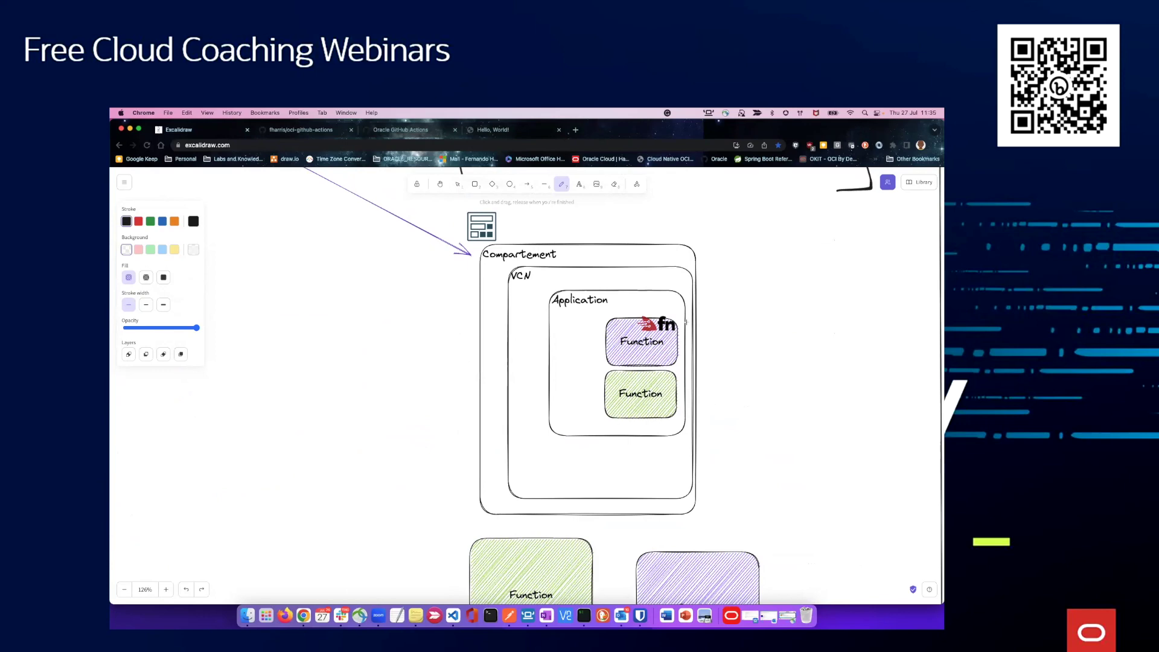
pyautogui.scroll(-2, 686, 322)
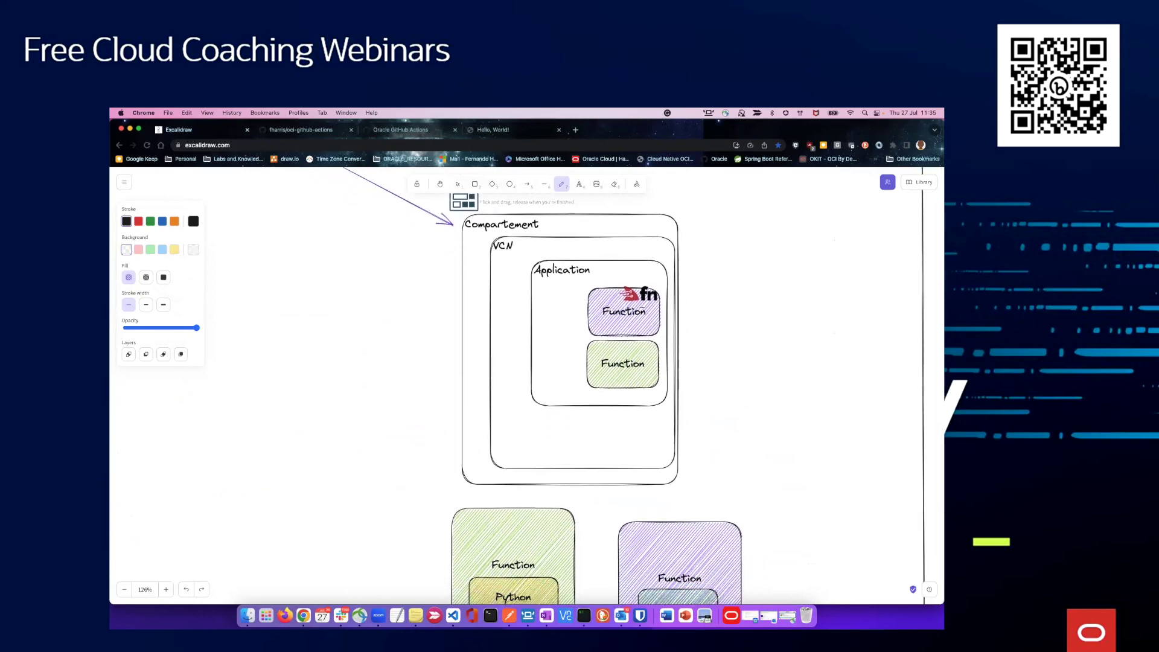
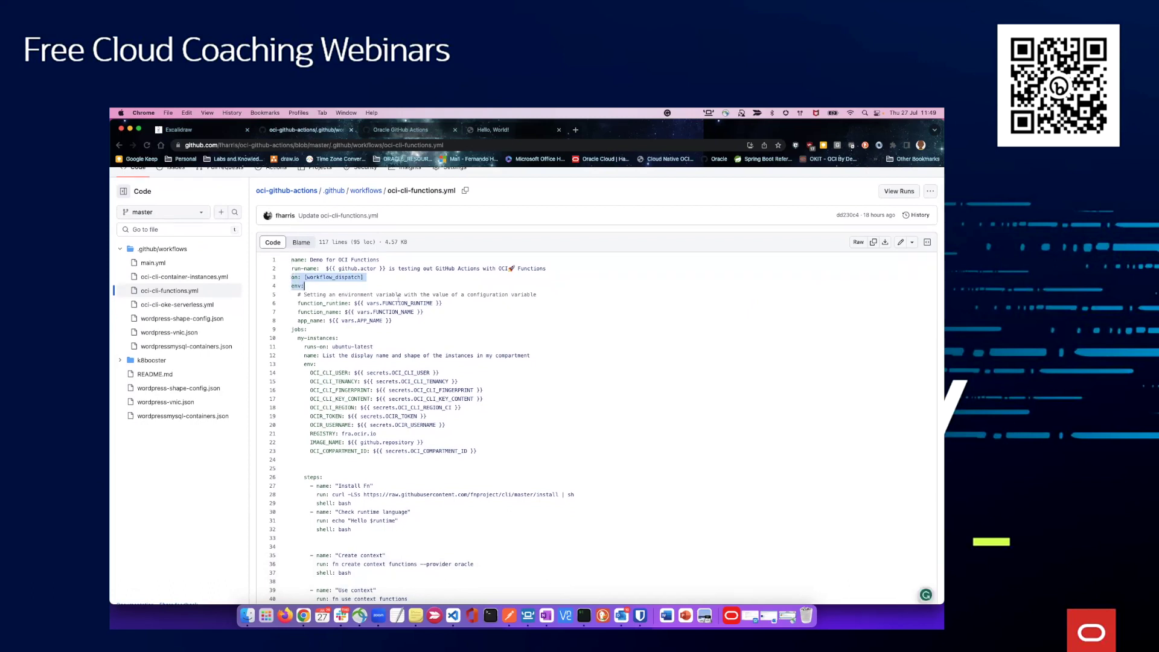
# Examine the workflow_dispatch trigger, the configuration variables and the job's environment secrets in oci-cli-functions.yml
pyautogui.click(362, 277)
pyautogui.scroll(-1, 397, 309)
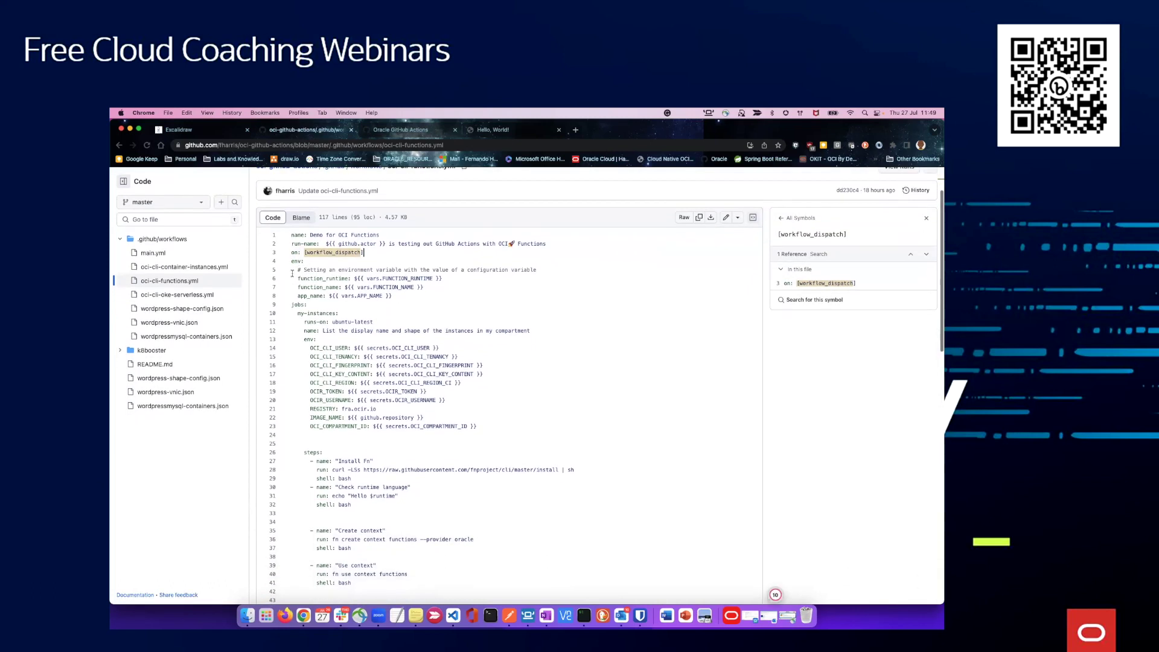
pyautogui.moveTo(292, 269); pyautogui.dragTo(392, 295)
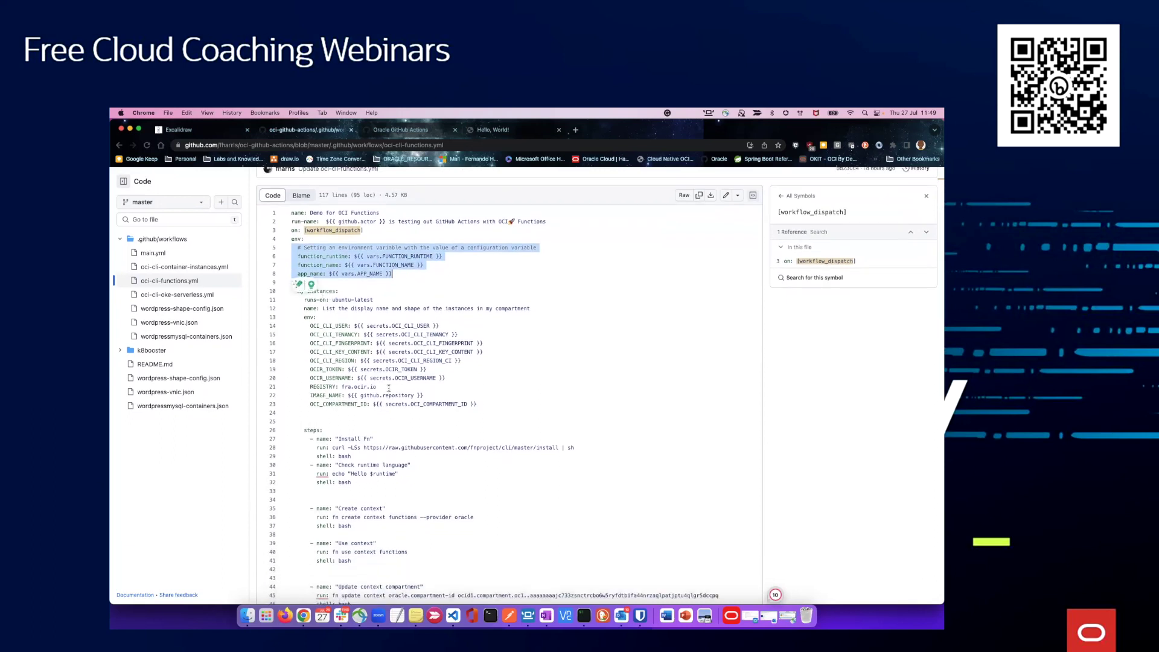
pyautogui.scroll(-1, 437, 313)
pyautogui.moveTo(309, 318); pyautogui.dragTo(425, 387)
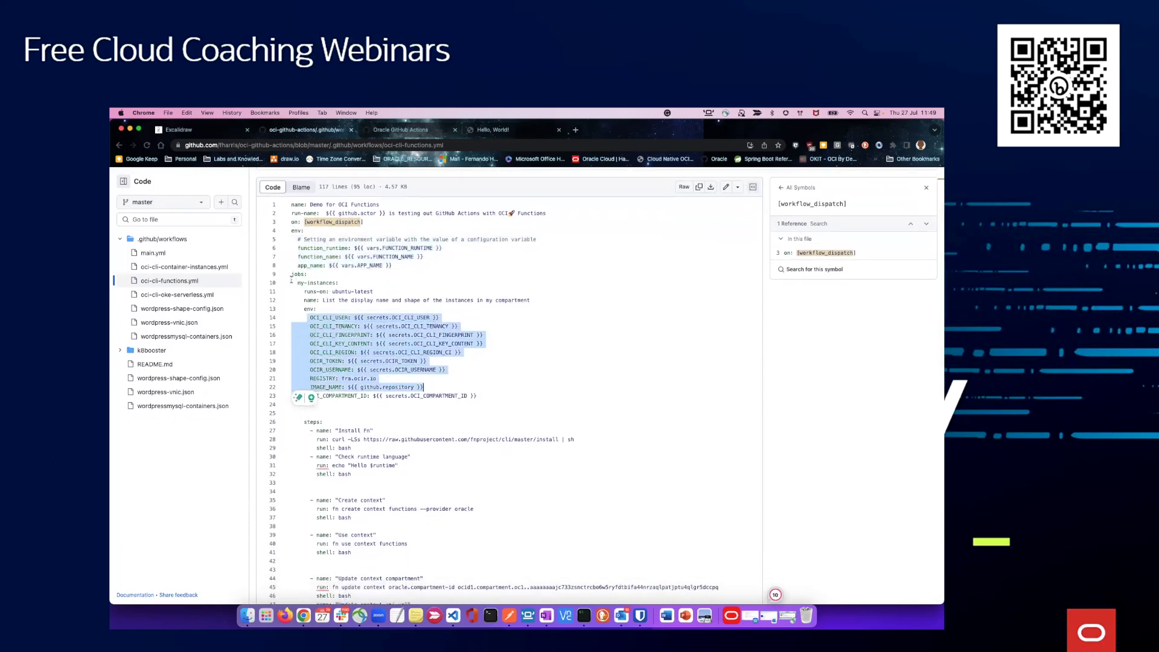
pyautogui.moveTo(291, 274)
pyautogui.mouseDown()
pyautogui.moveTo(320, 294)
pyautogui.moveTo(307, 274)
pyautogui.mouseUp()
pyautogui.scroll(-2, 403, 352)
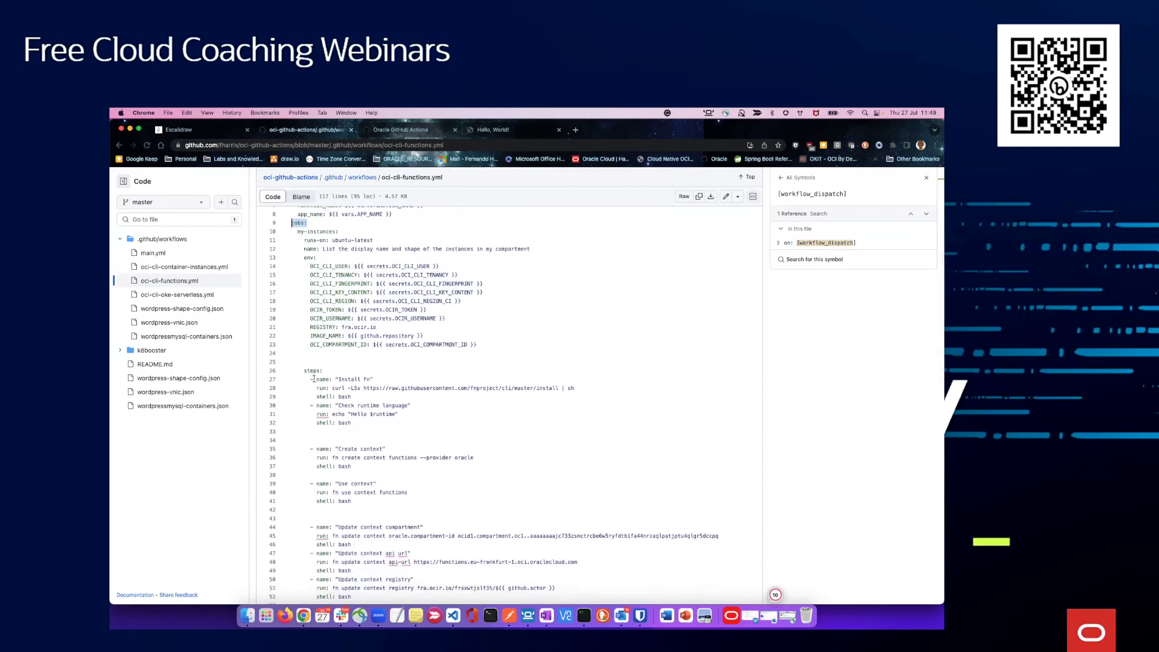
# Examine the "Install Fn" step of the workflow, including its curl install command and bash shell
pyautogui.click(347, 397)
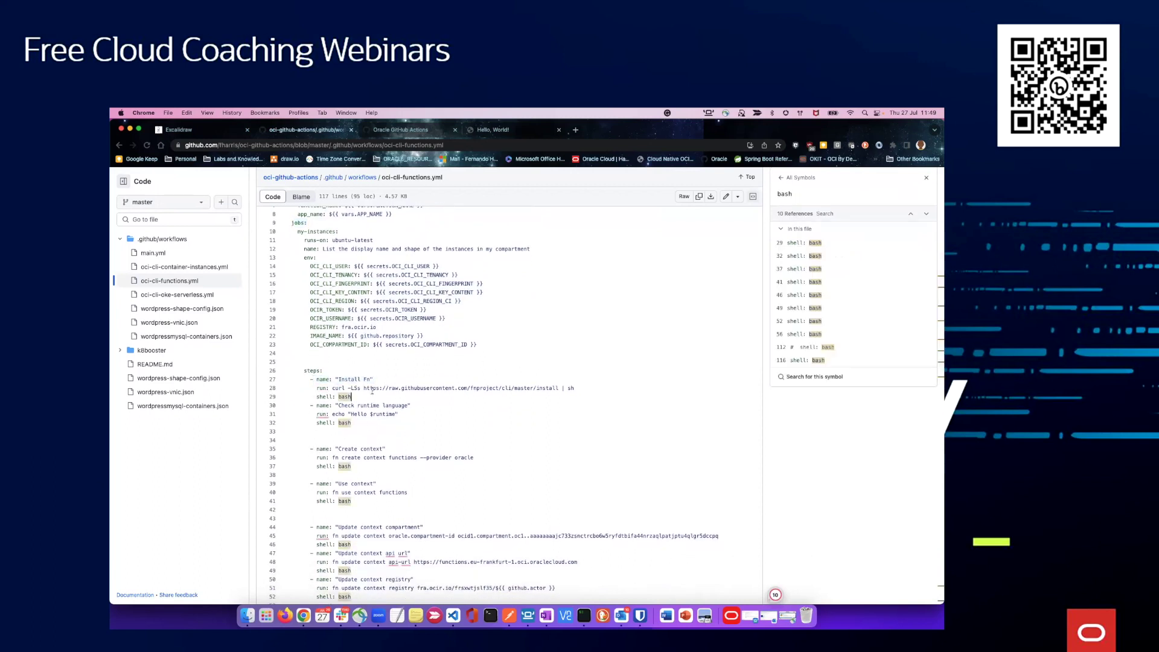
pyautogui.click(372, 388)
pyautogui.scroll(-1, 363, 390)
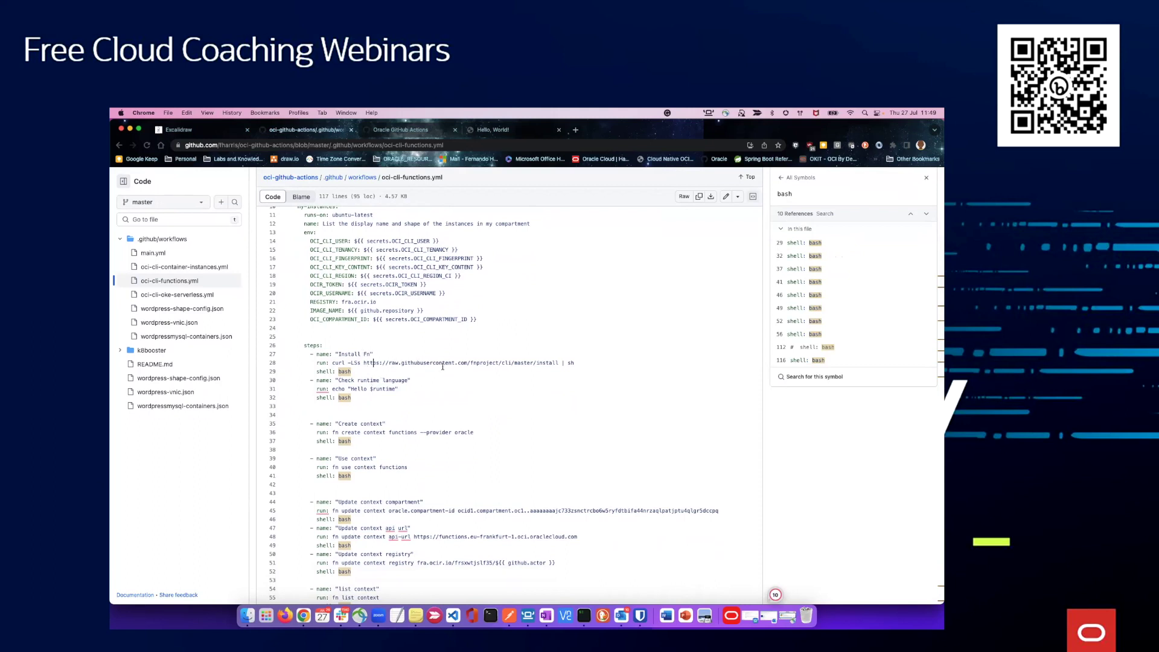
pyautogui.scroll(-1, 442, 366)
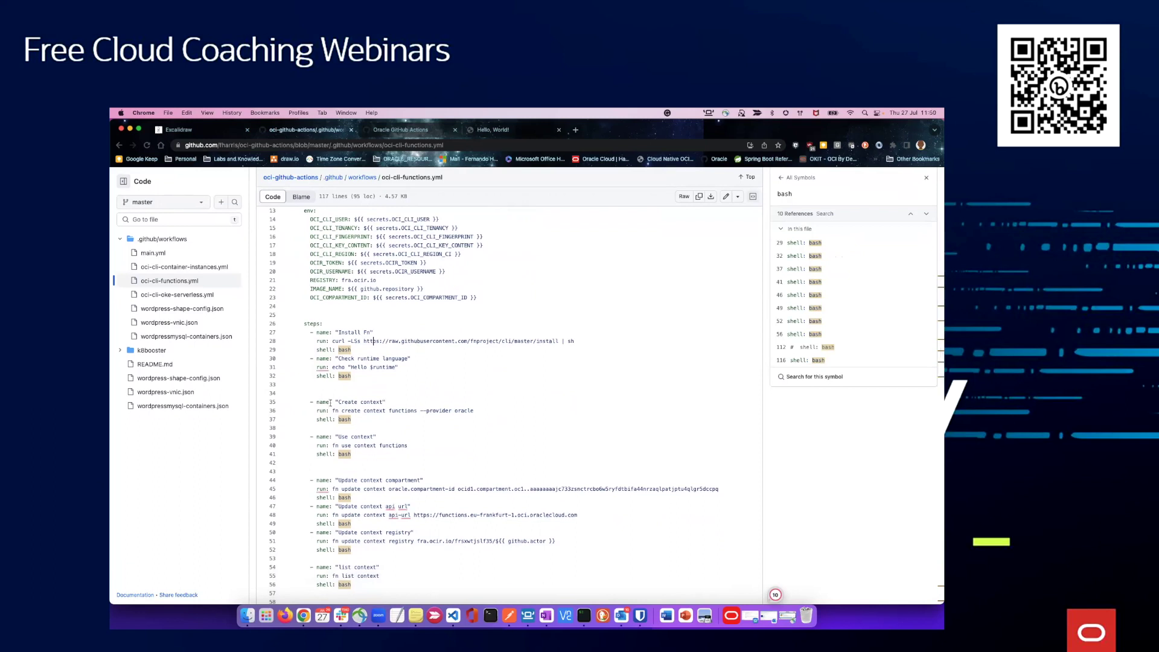
# Examine the "Create context" and "Use context" steps and highlight their fn context commands
pyautogui.moveTo(330, 403); pyautogui.dragTo(474, 410)
pyautogui.click(350, 419)
pyautogui.click(416, 410)
pyautogui.scroll(-2, 345, 396)
pyautogui.moveTo(331, 399); pyautogui.dragTo(408, 398)
pyautogui.scroll(-1, 386, 400)
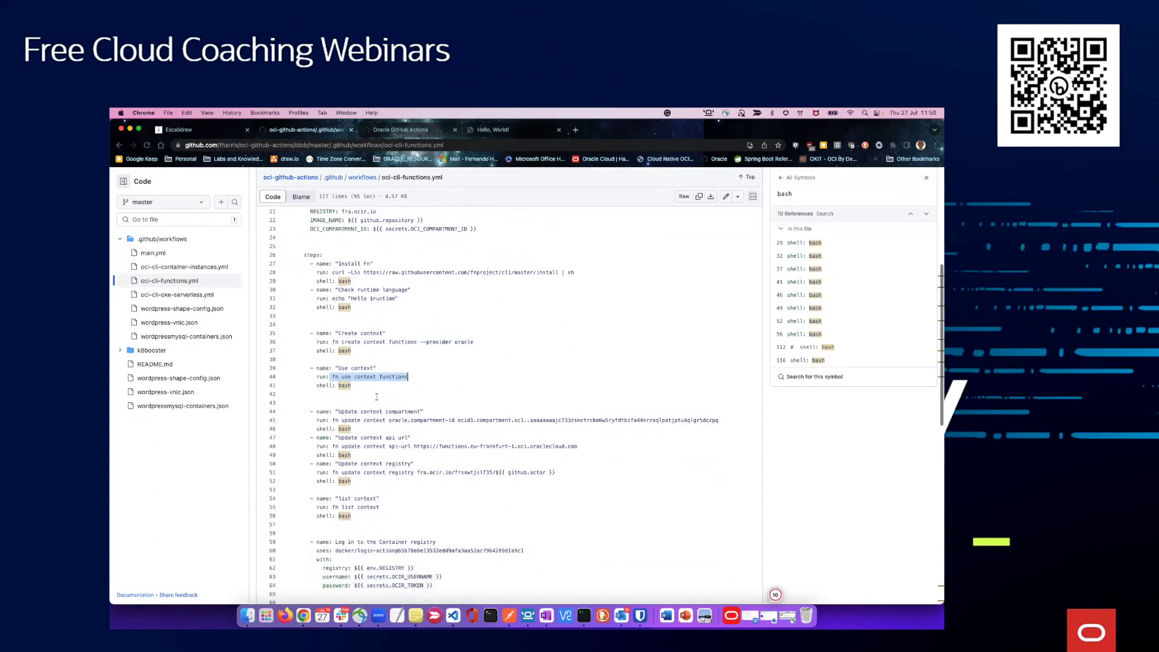
pyautogui.click(396, 394)
pyautogui.scroll(-1, 397, 384)
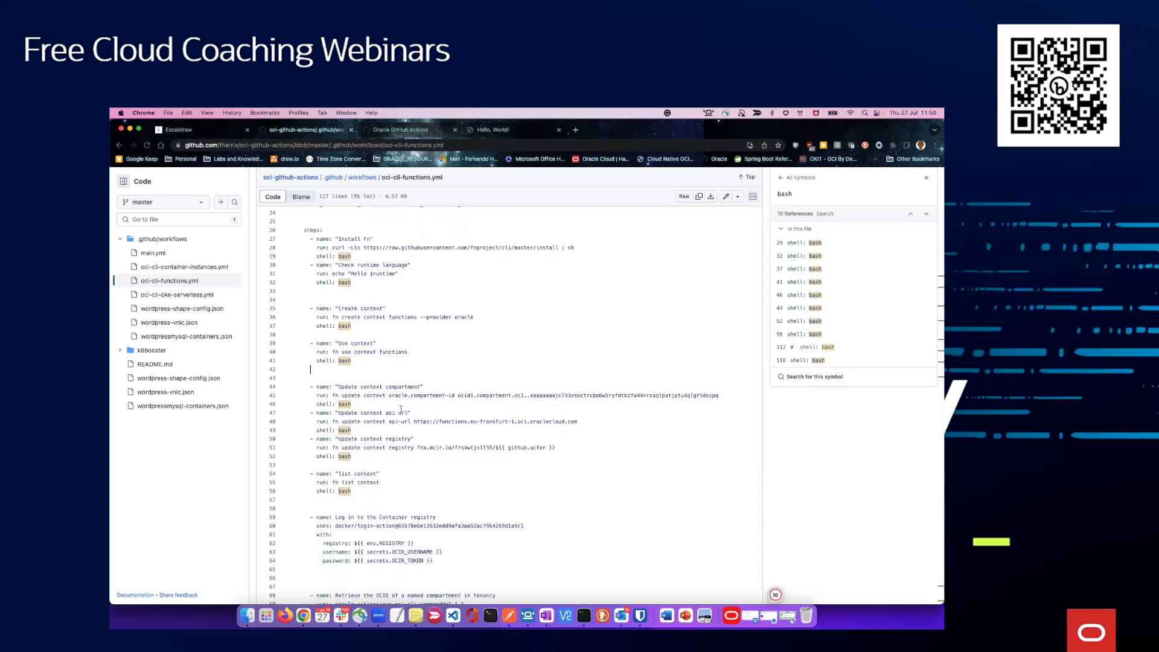
# Examine the steps updating the context's compartment, API URL and registry, highlighting fra.ocir.io and github.actor in the registry command
pyautogui.scroll(-2, 399, 398)
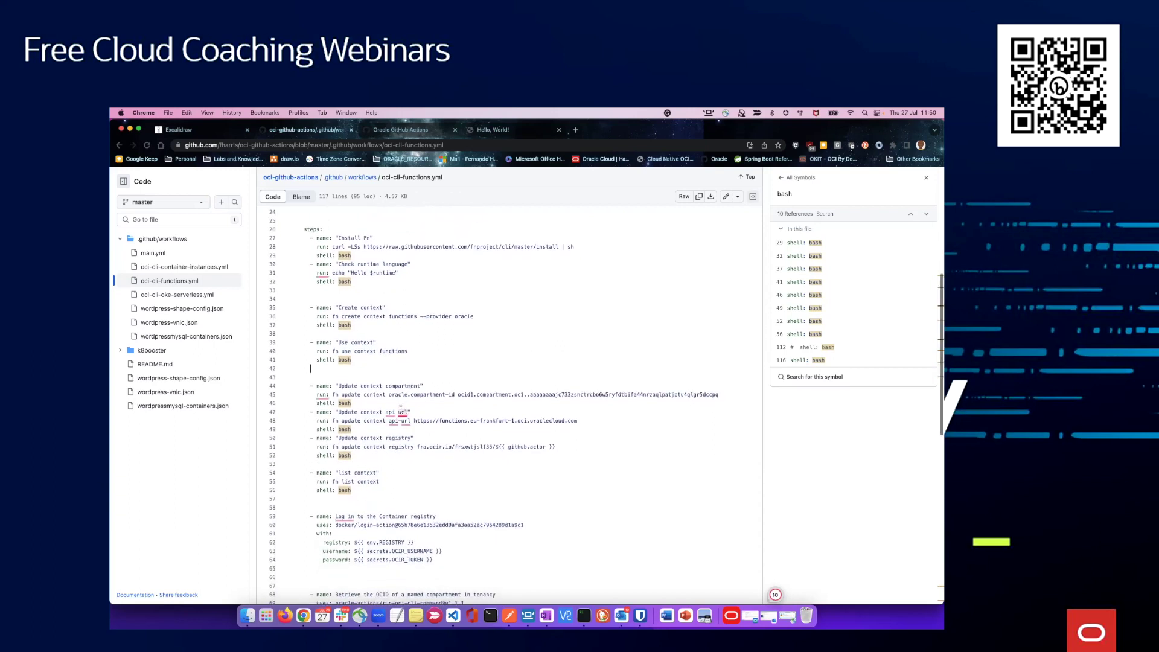
pyautogui.click(337, 366)
pyautogui.scroll(-1, 358, 362)
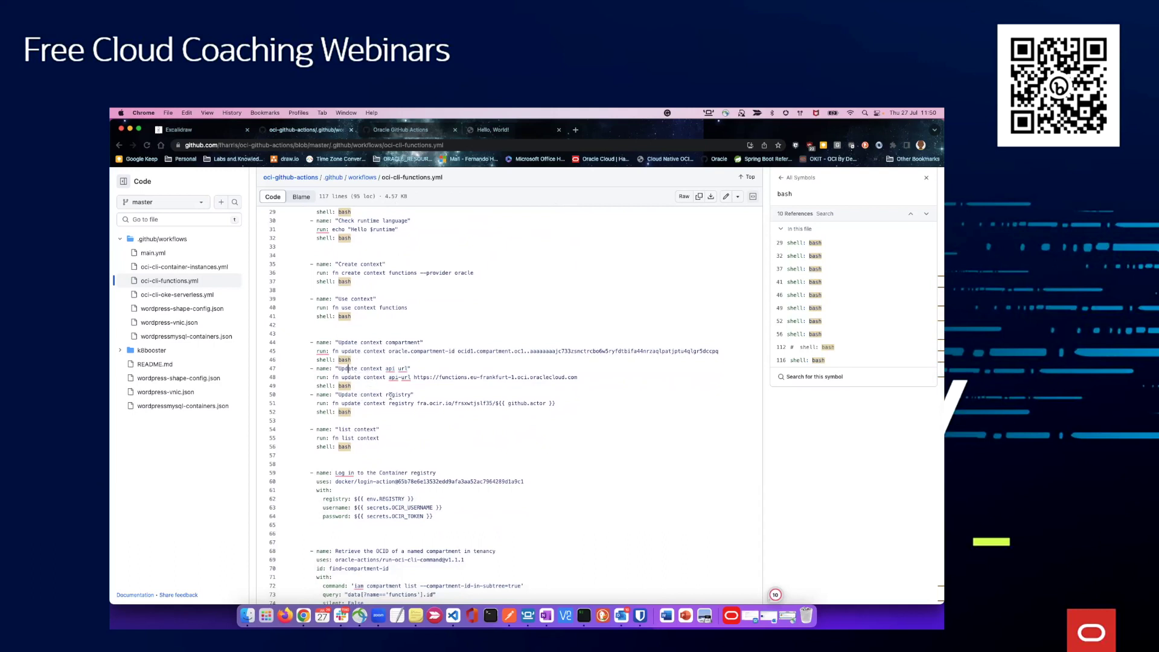
pyautogui.moveTo(382, 394); pyautogui.dragTo(452, 403)
pyautogui.scroll(-1, 462, 410)
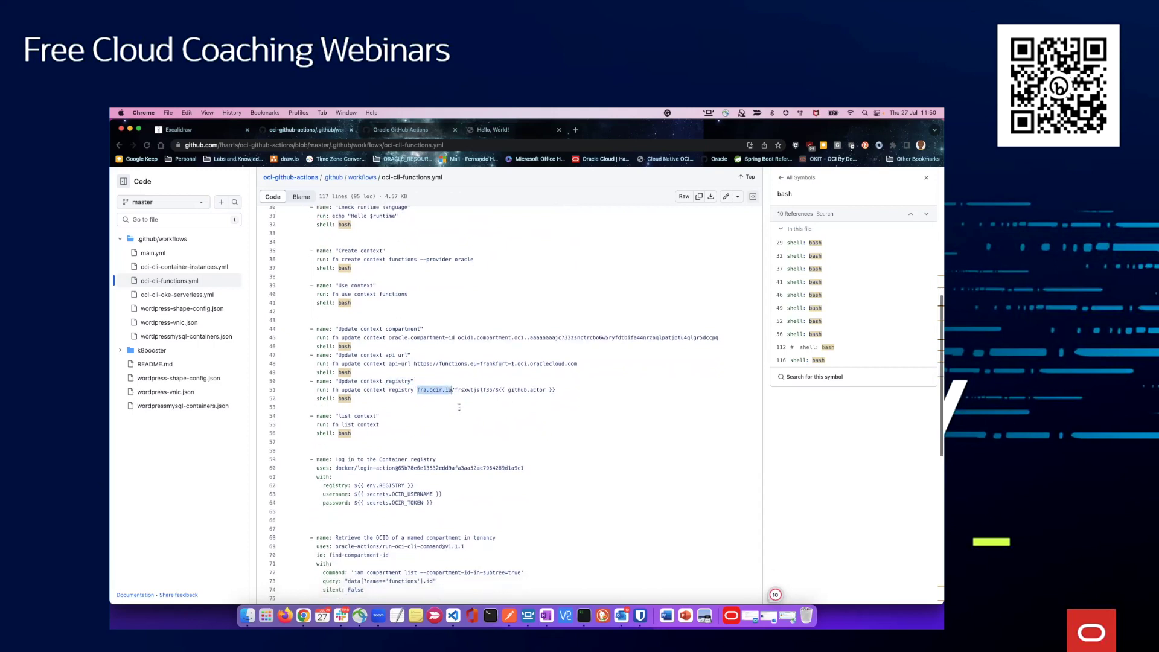
pyautogui.scroll(-2, 439, 393)
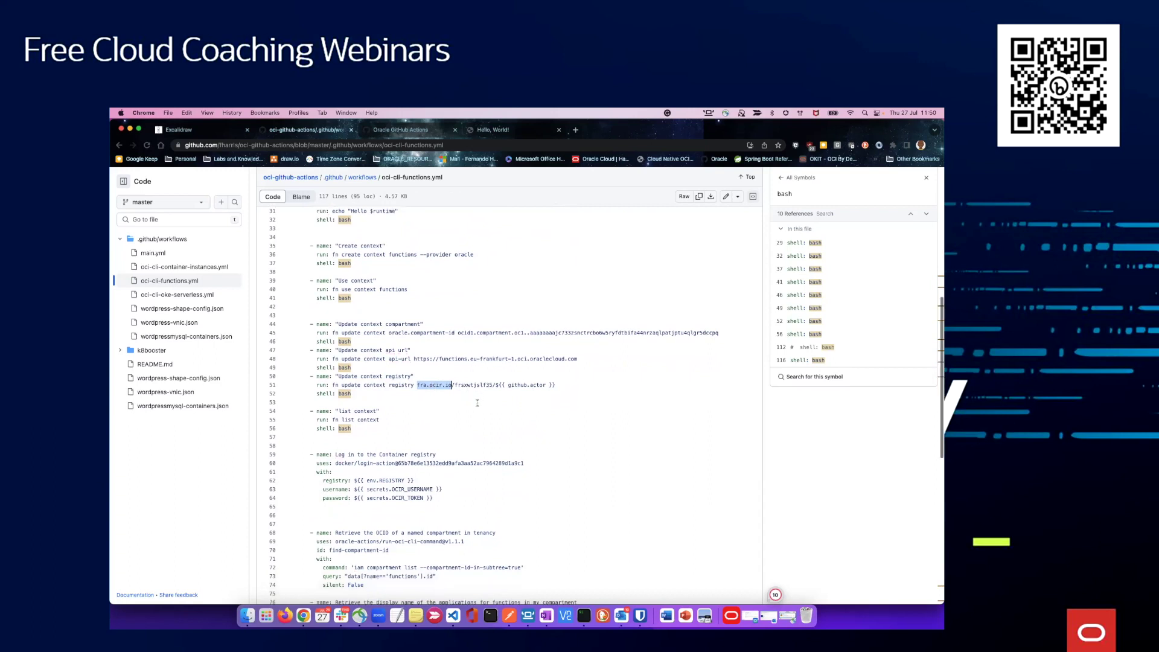
pyautogui.moveTo(506, 370); pyautogui.dragTo(556, 370)
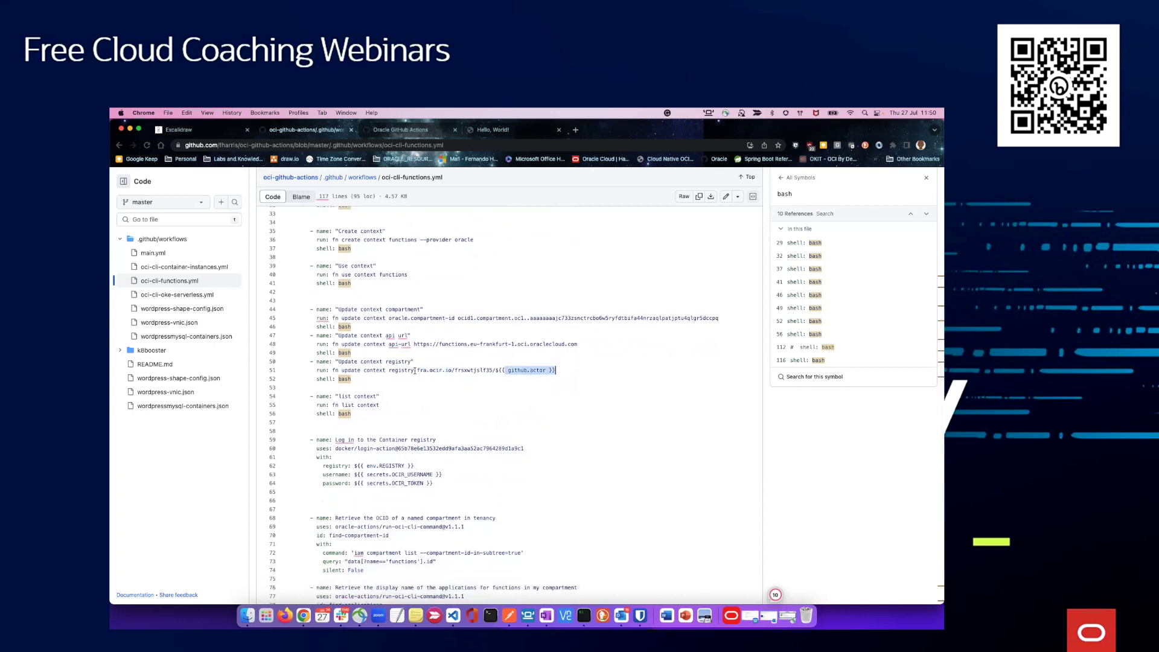
pyautogui.scroll(-3, 421, 392)
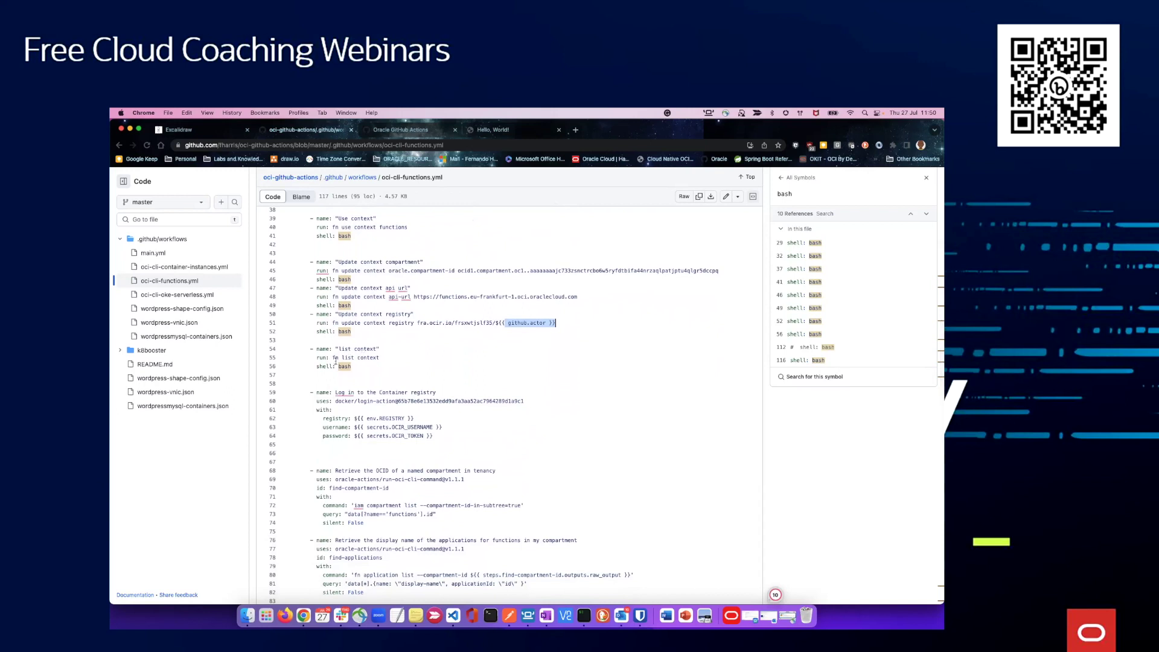
pyautogui.scroll(-2, 356, 357)
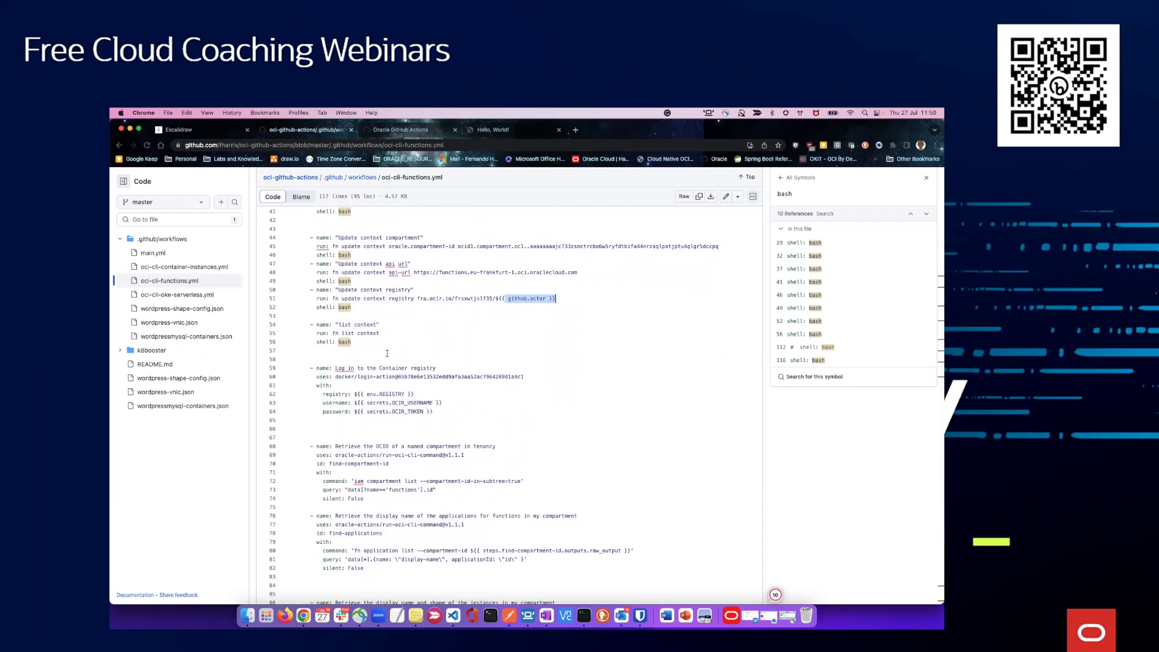
# Examine the container registry login step, highlighting its docker login action, the registry, username and password parameters, and env.REGISTRY
pyautogui.scroll(-1, 398, 355)
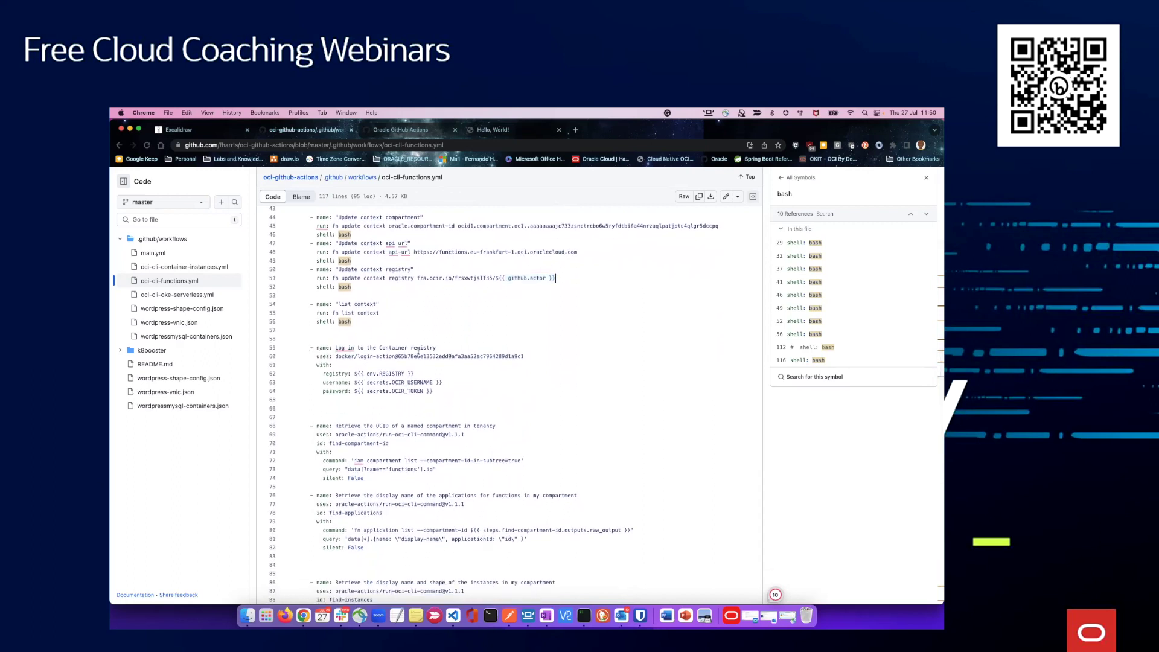
pyautogui.moveTo(437, 348); pyautogui.dragTo(338, 357)
pyautogui.click(333, 365)
pyautogui.moveTo(310, 400); pyautogui.dragTo(323, 373)
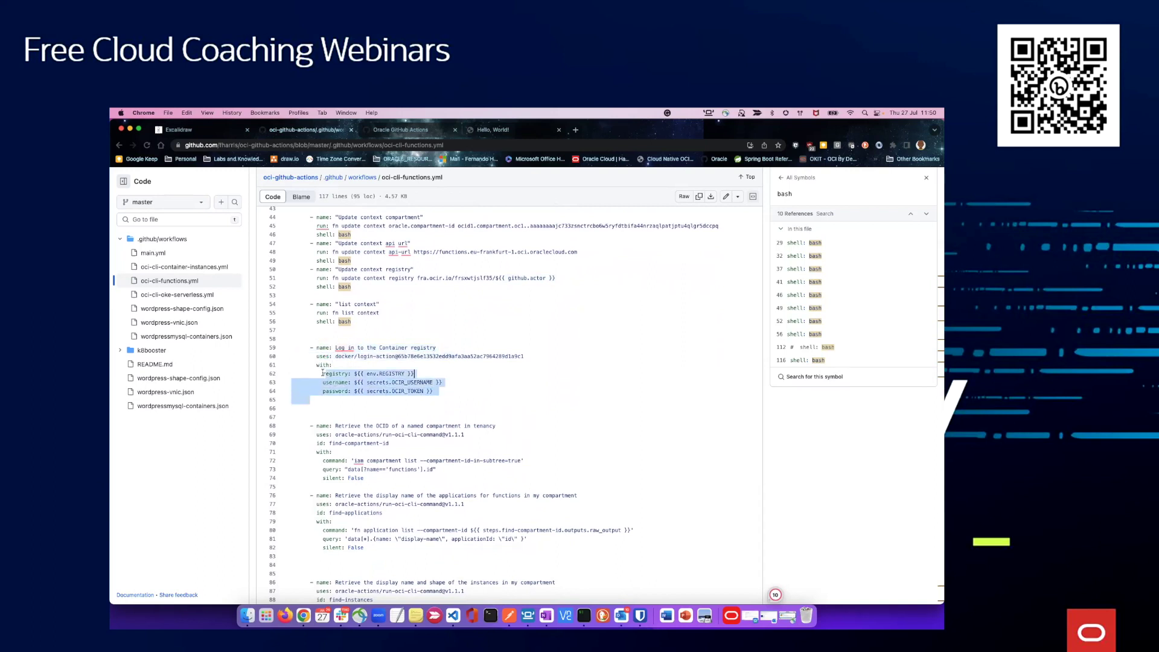
pyautogui.click(355, 356)
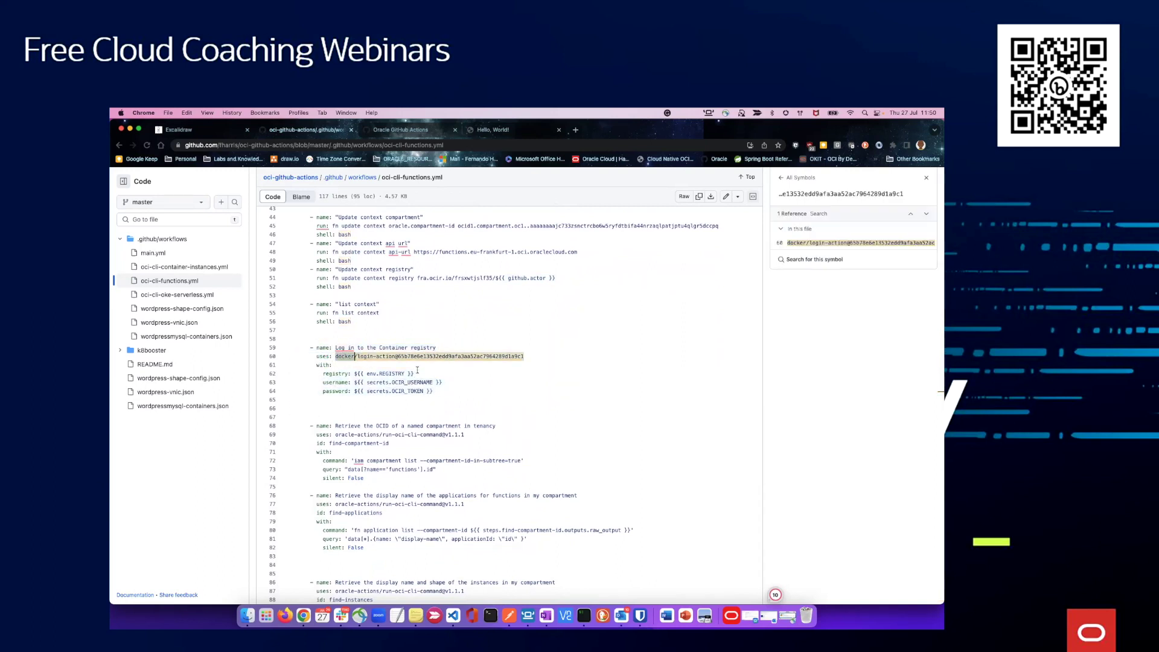
pyautogui.moveTo(433, 391); pyautogui.dragTo(307, 373)
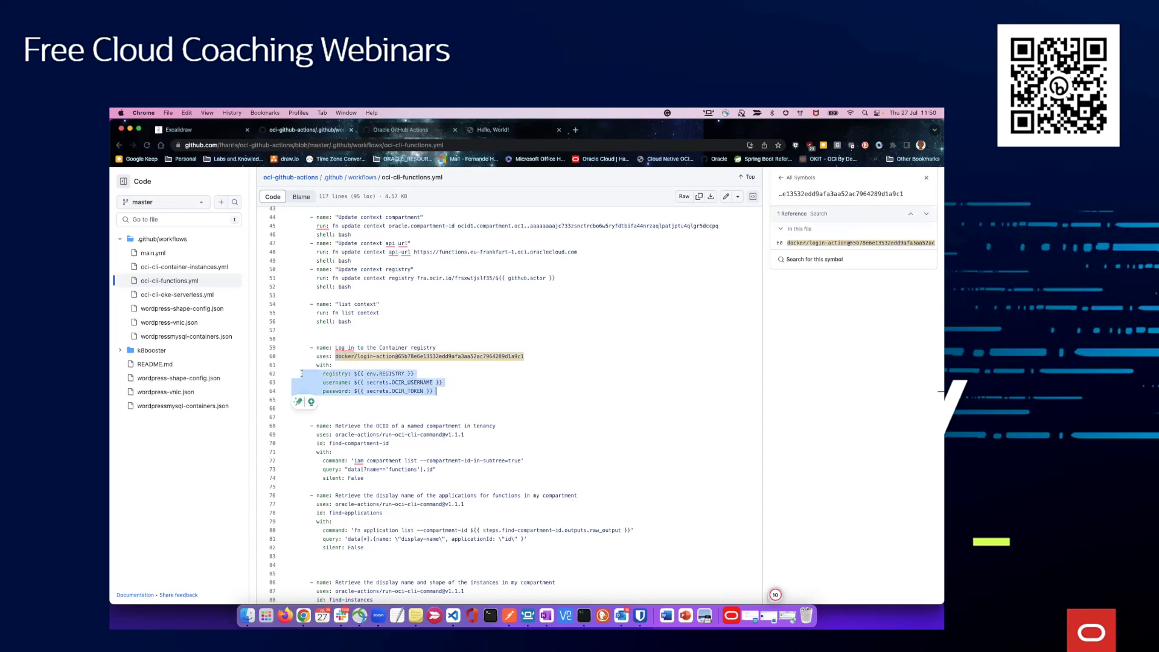
pyautogui.doubleClick(391, 374)
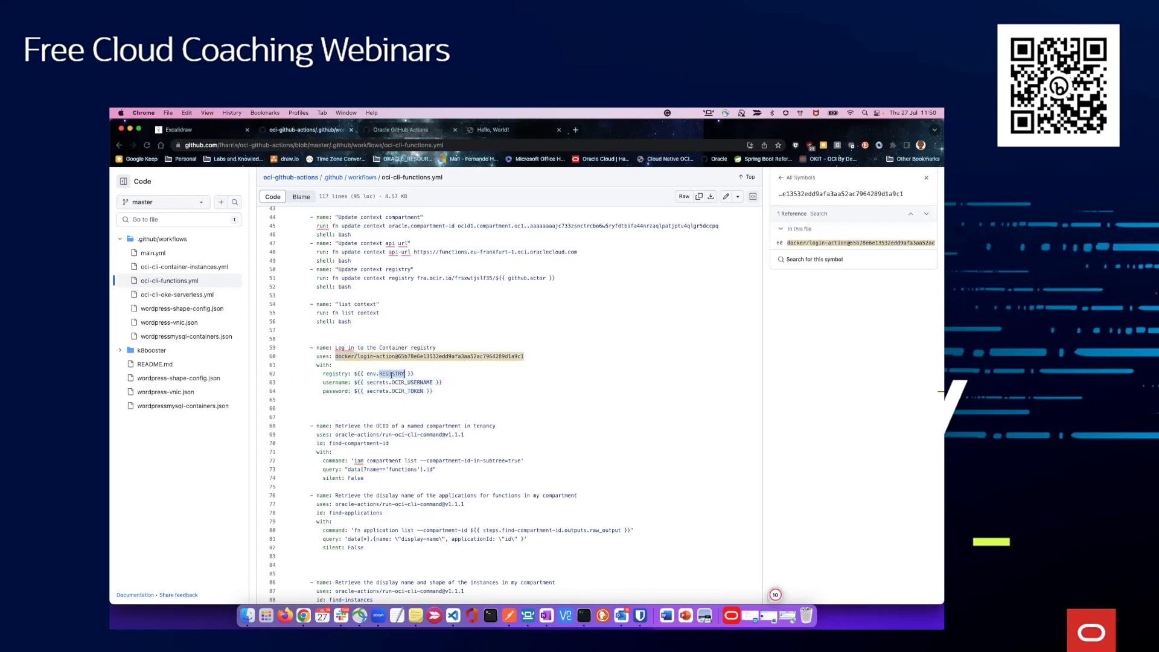
pyautogui.moveTo(366, 373); pyautogui.dragTo(405, 373)
pyautogui.scroll(-3, 409, 385)
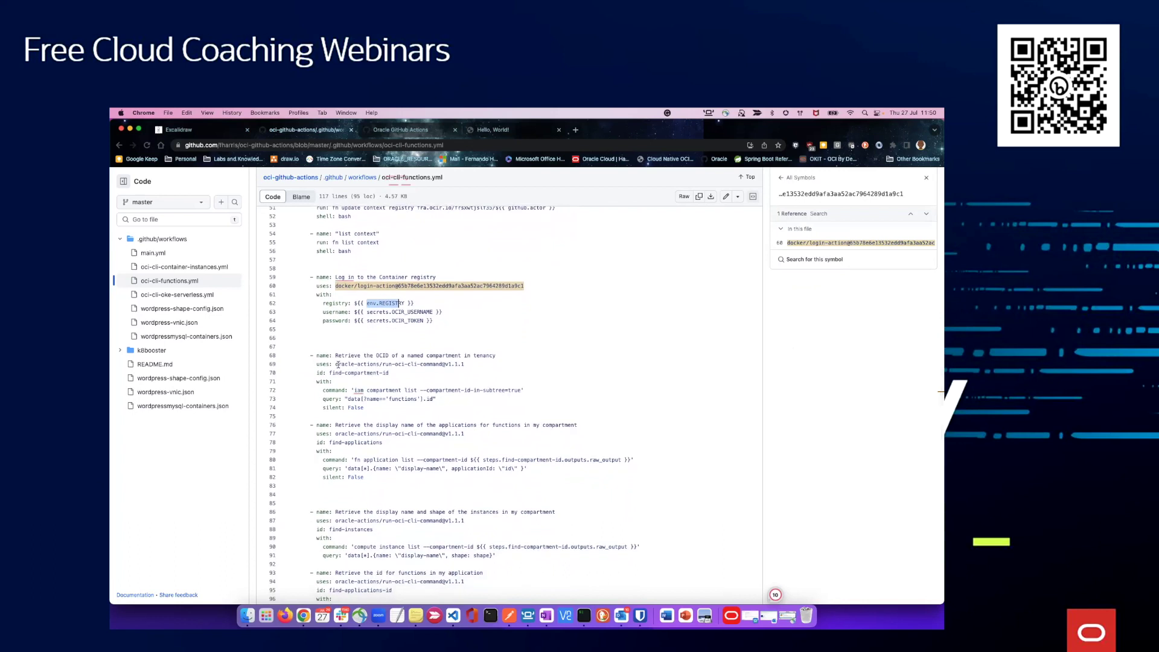
# Examine the step retrieving a named compartment's OCID, highlighting oracle-actions and the whole step block
pyautogui.click(336, 364)
pyautogui.moveTo(335, 364); pyautogui.dragTo(380, 364)
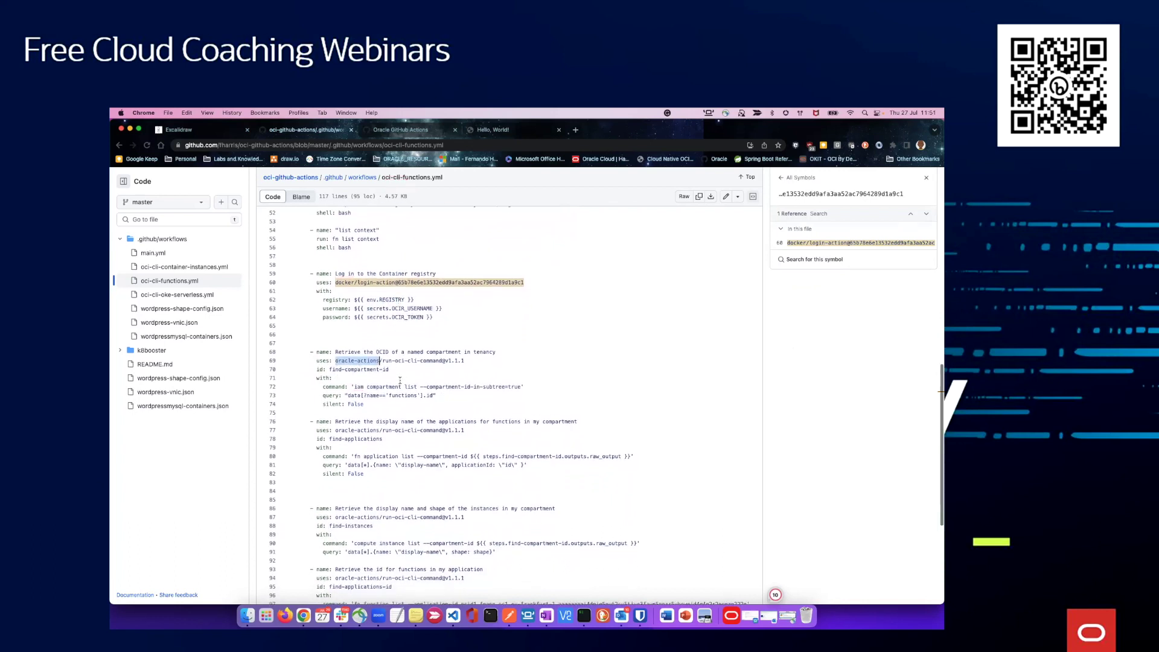
pyautogui.scroll(-1, 380, 359)
pyautogui.moveTo(293, 407); pyautogui.dragTo(315, 346)
pyautogui.scroll(-3, 402, 394)
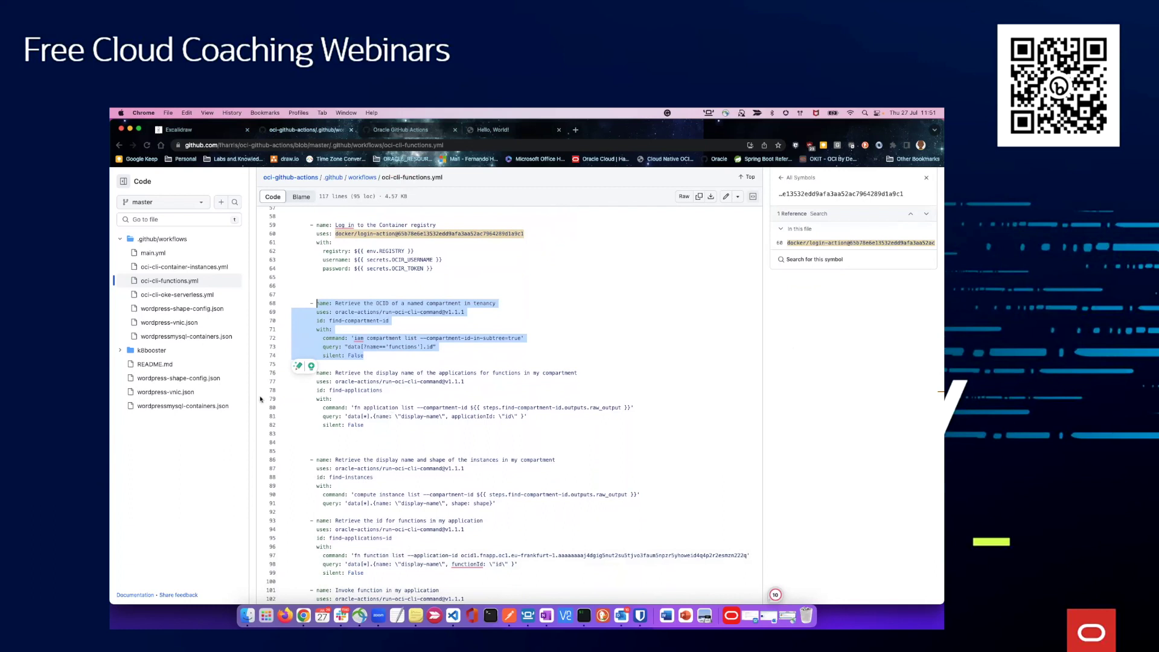
pyautogui.press('Escape')
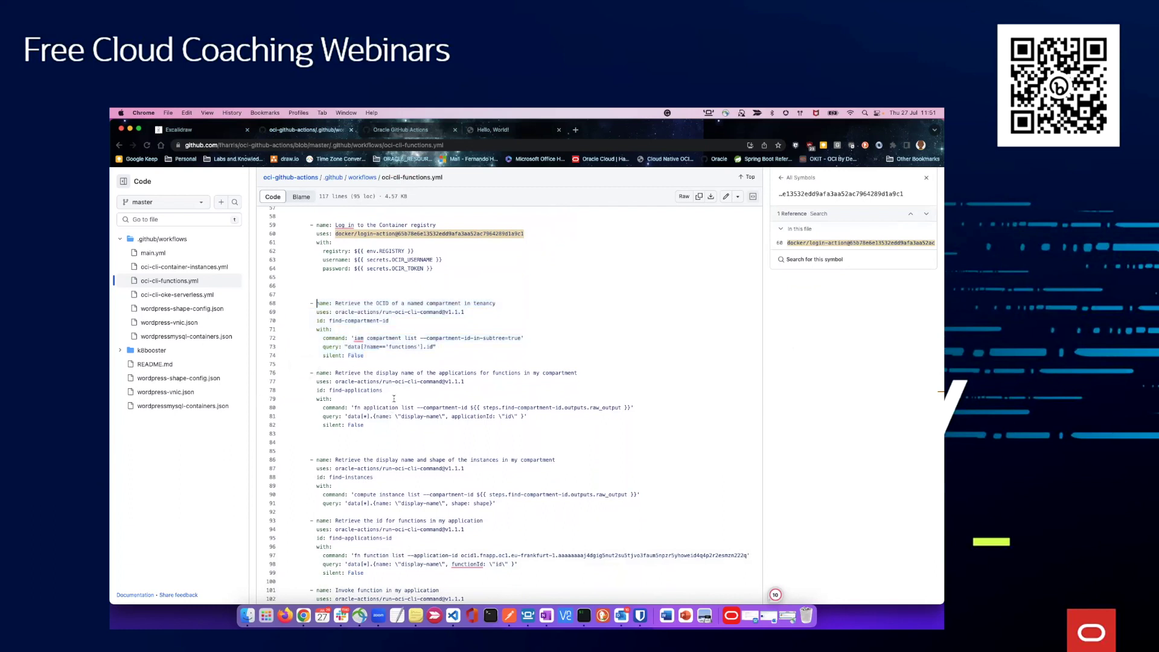
# Examine the step retrieving the display name of the functions applications in the compartment, highlighting its find-applications id
pyautogui.moveTo(329, 391); pyautogui.dragTo(383, 391)
pyautogui.click(391, 397)
pyautogui.scroll(-1, 395, 395)
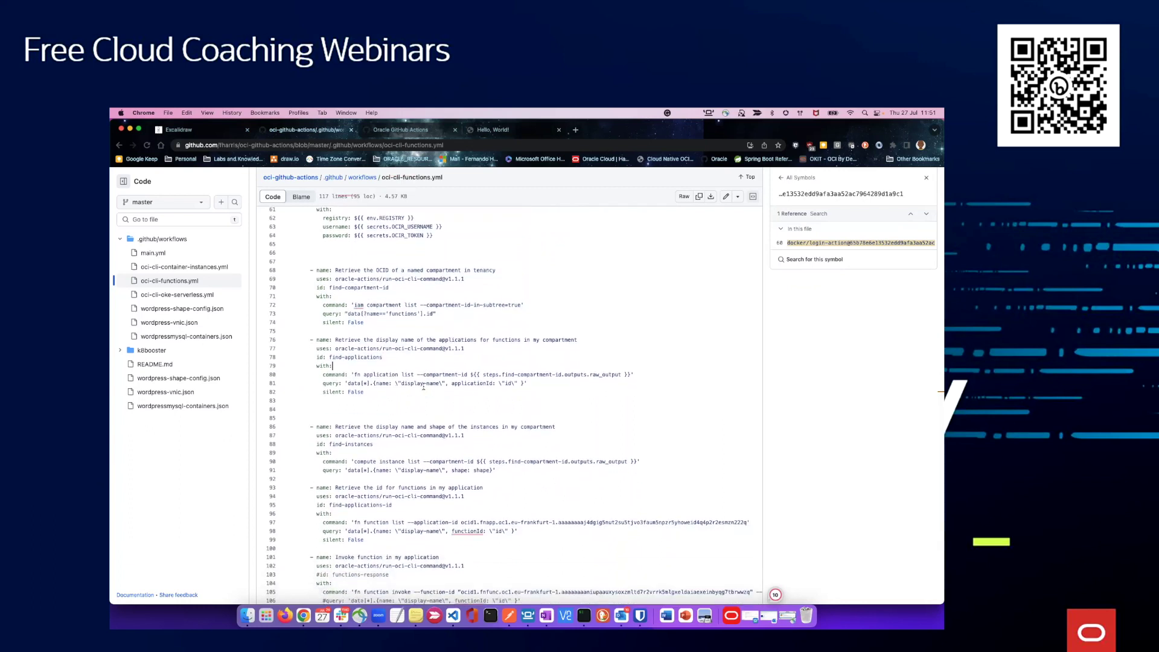
pyautogui.scroll(-2, 422, 386)
pyautogui.scroll(-4, 425, 384)
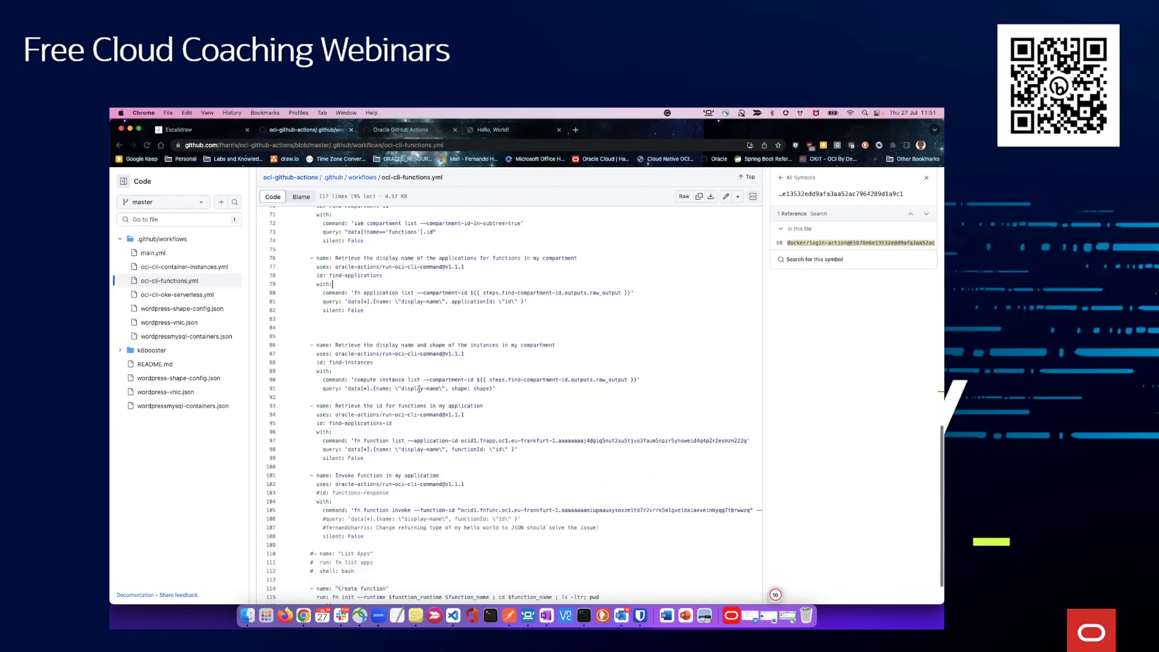
# Compare the steps listing compute instances and function applications, highlighting the find-instances id and both step blocks
pyautogui.doubleClick(331, 349)
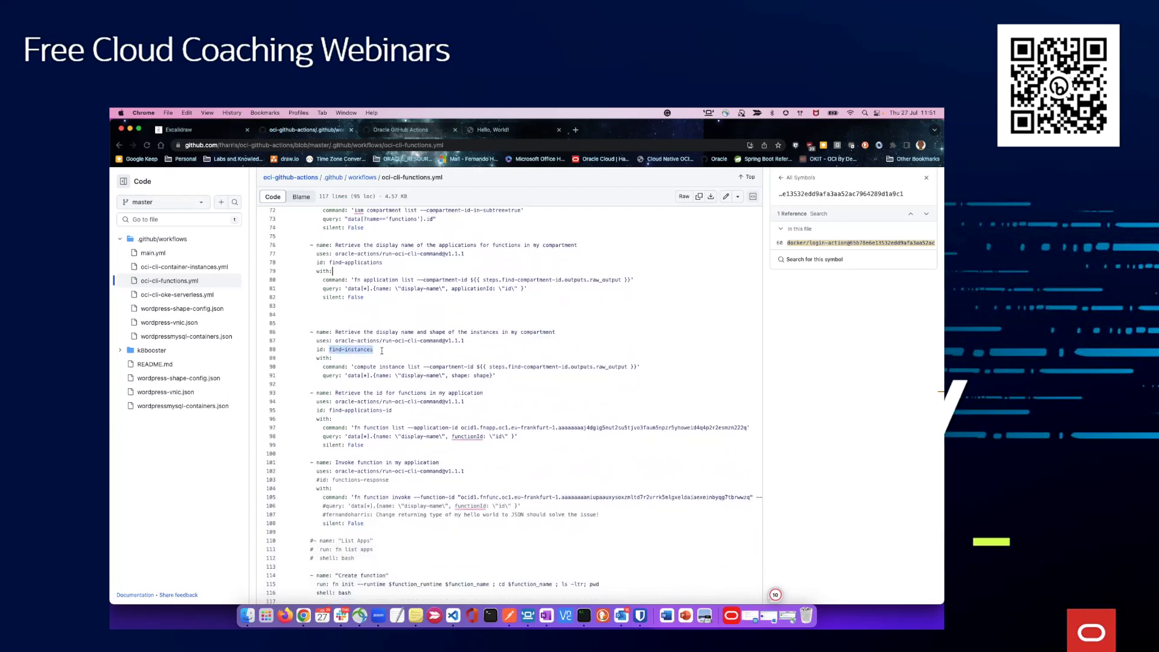
pyautogui.scroll(-1, 414, 360)
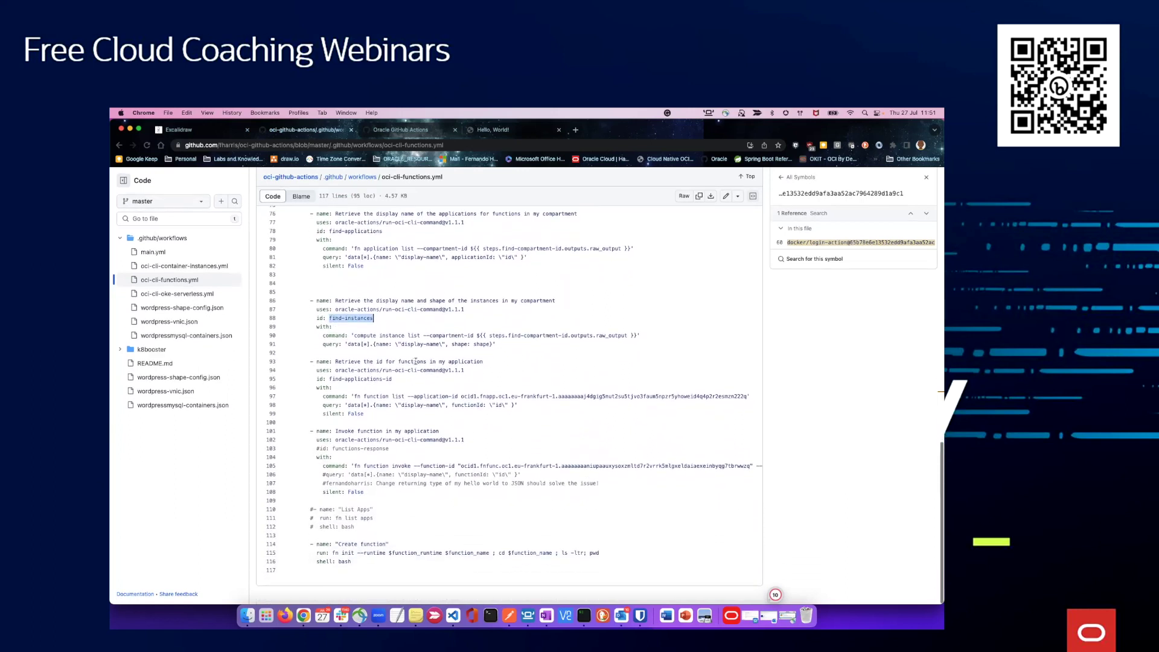
pyautogui.moveTo(332, 316); pyautogui.dragTo(496, 344)
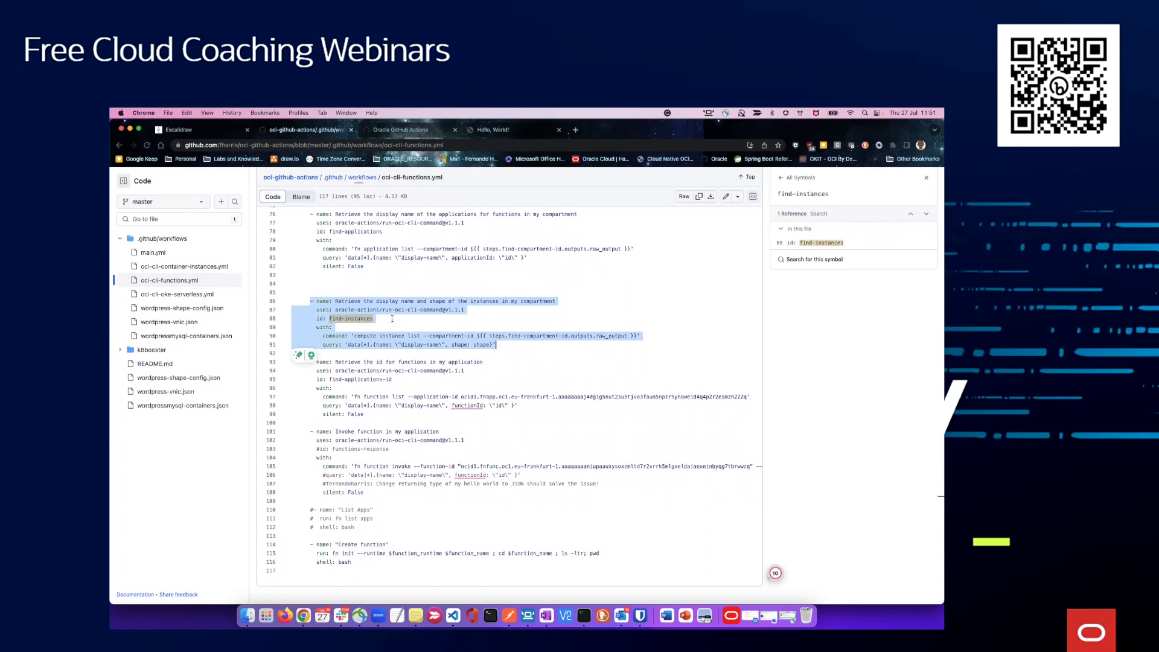
pyautogui.moveTo(315, 214); pyautogui.dragTo(389, 268)
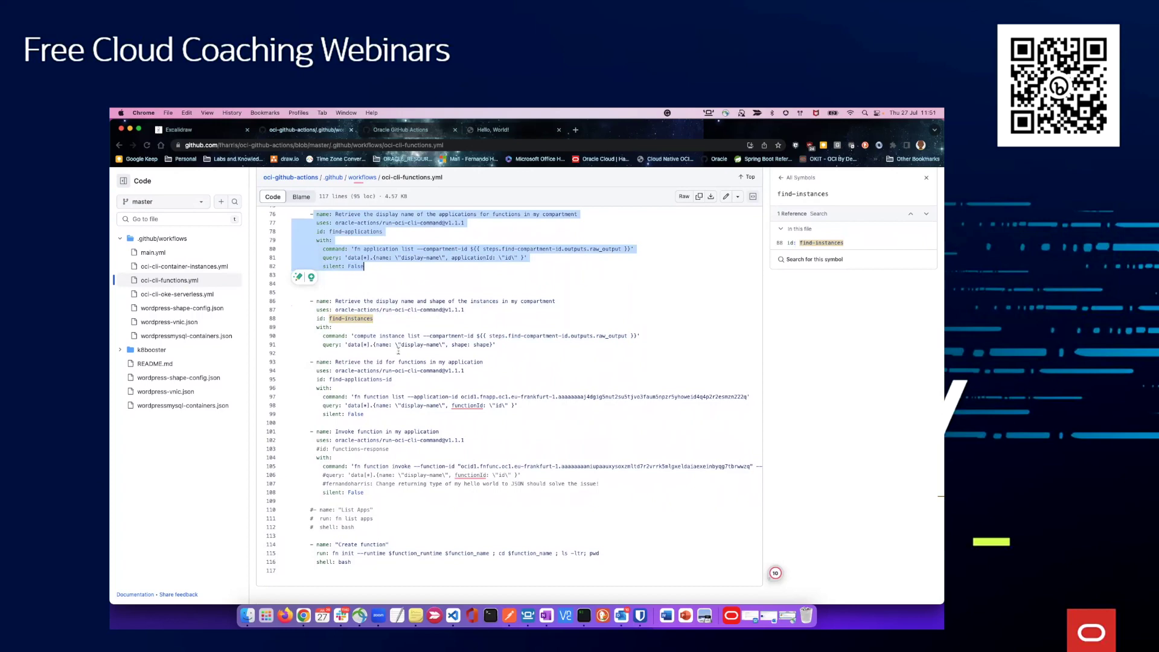
pyautogui.scroll(-1, 358, 349)
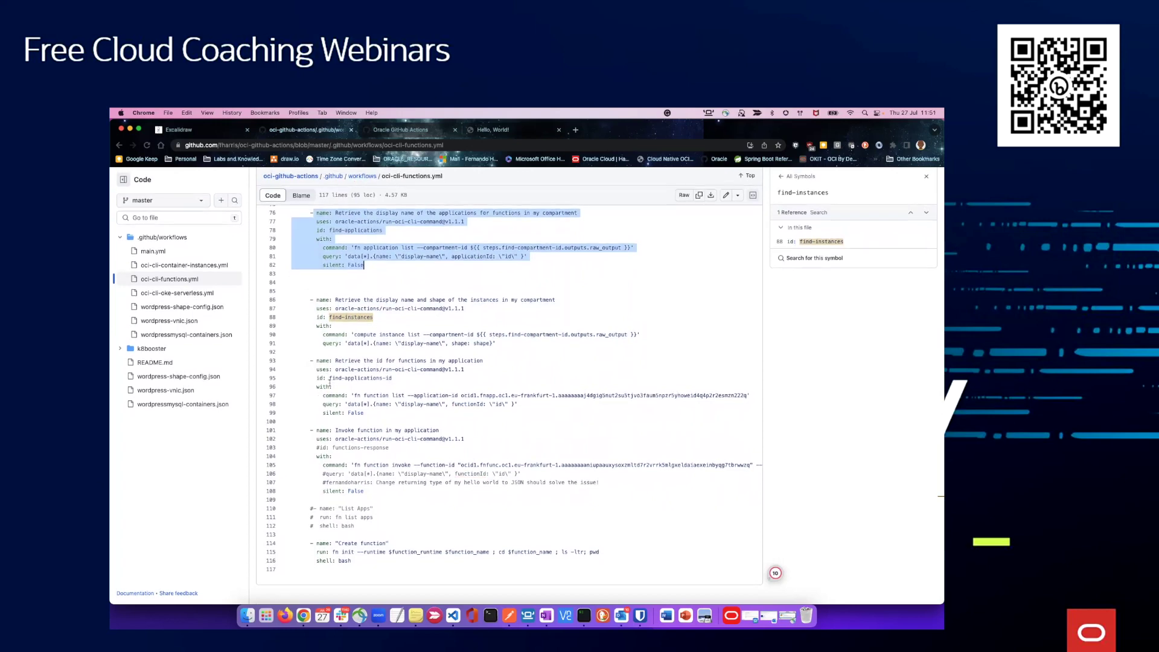
pyautogui.scroll(1, 351, 384)
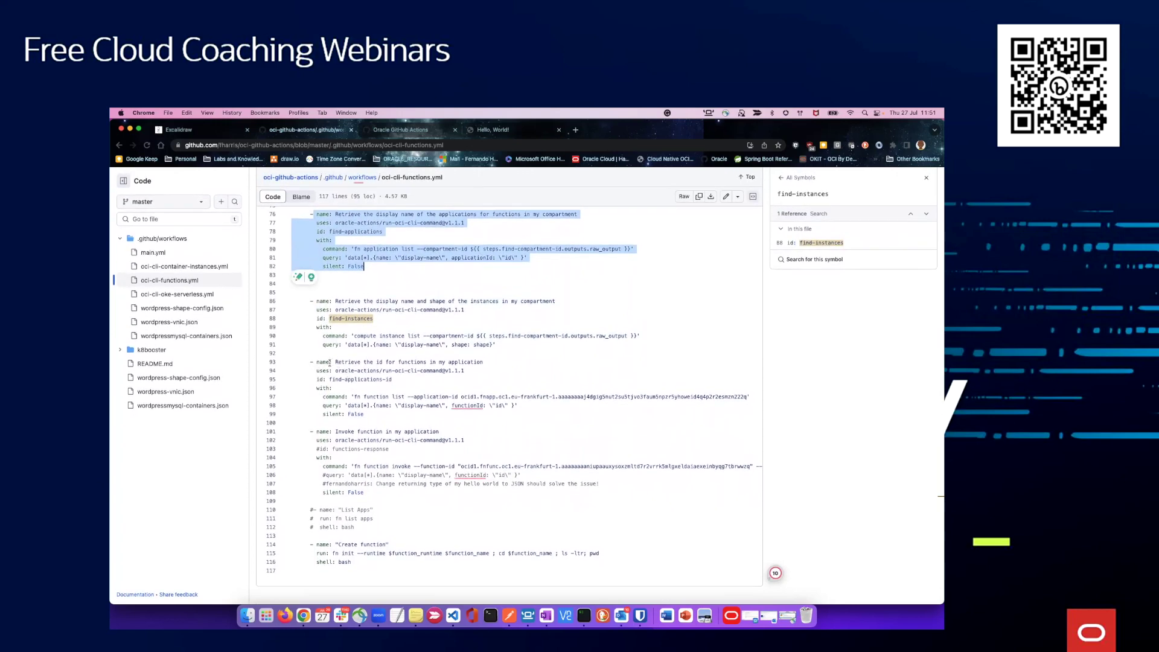
# Examine the steps retrieving the function ids and invoking the function, highlighting fn function invoke and reading its full command line
pyautogui.moveTo(308, 362); pyautogui.dragTo(422, 423)
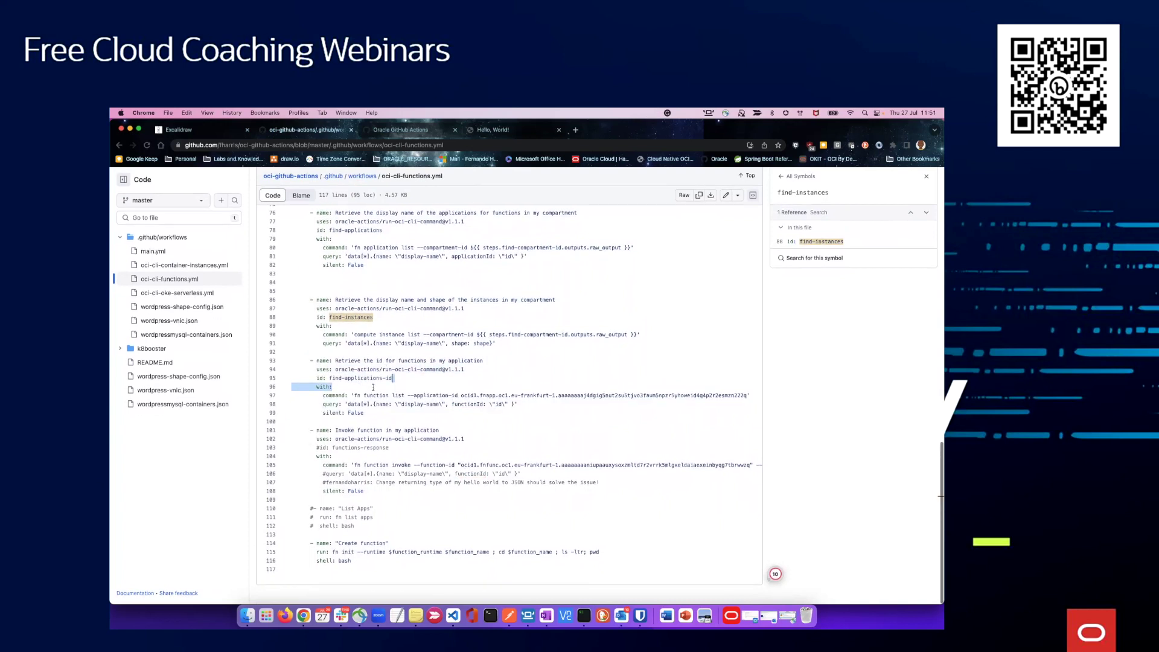
pyautogui.moveTo(393, 379); pyautogui.dragTo(333, 388)
pyautogui.moveTo(332, 432); pyautogui.dragTo(433, 431)
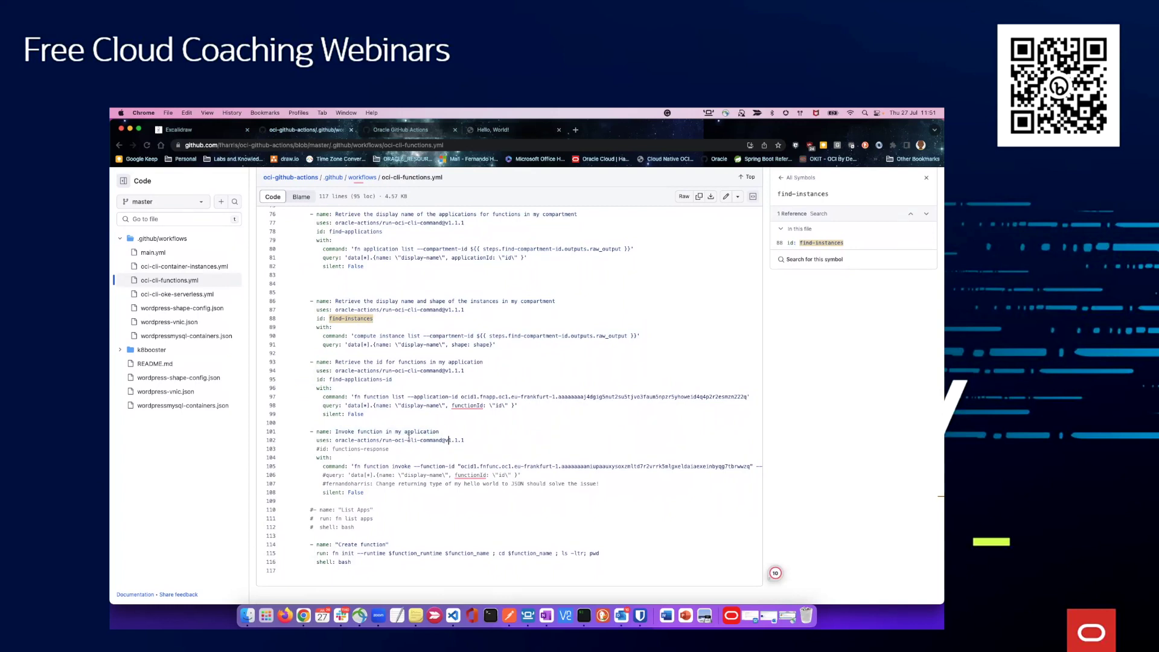
pyautogui.moveTo(353, 466); pyautogui.dragTo(420, 465)
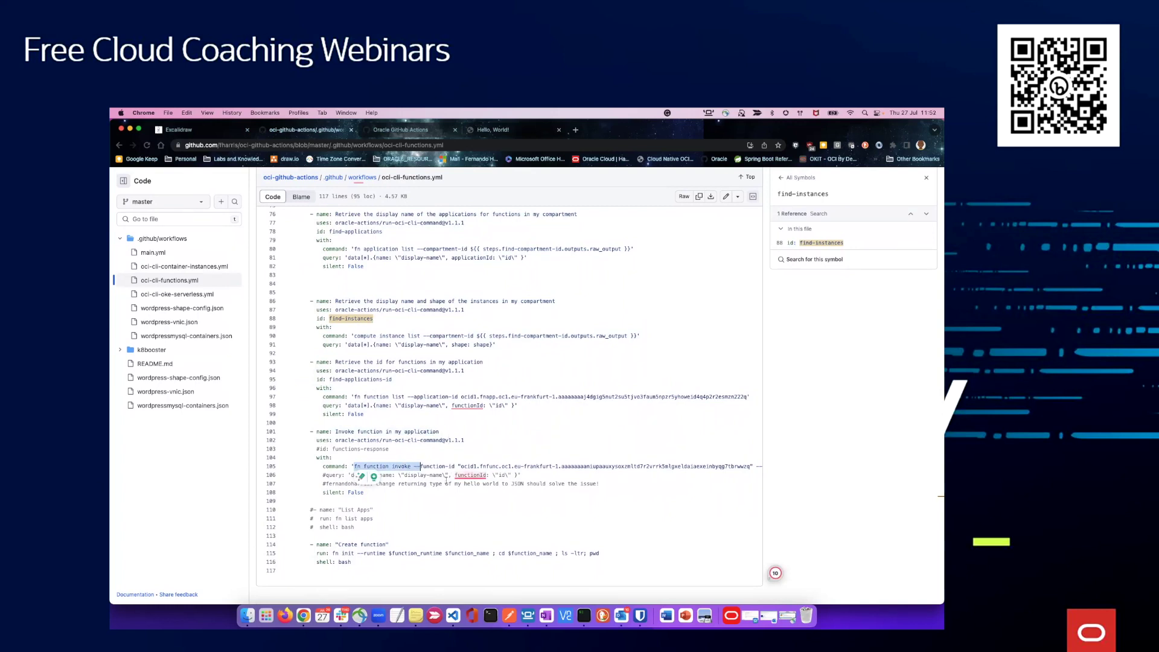
pyautogui.hscroll(3, 516, 477)
pyautogui.hscroll(3, 503, 475)
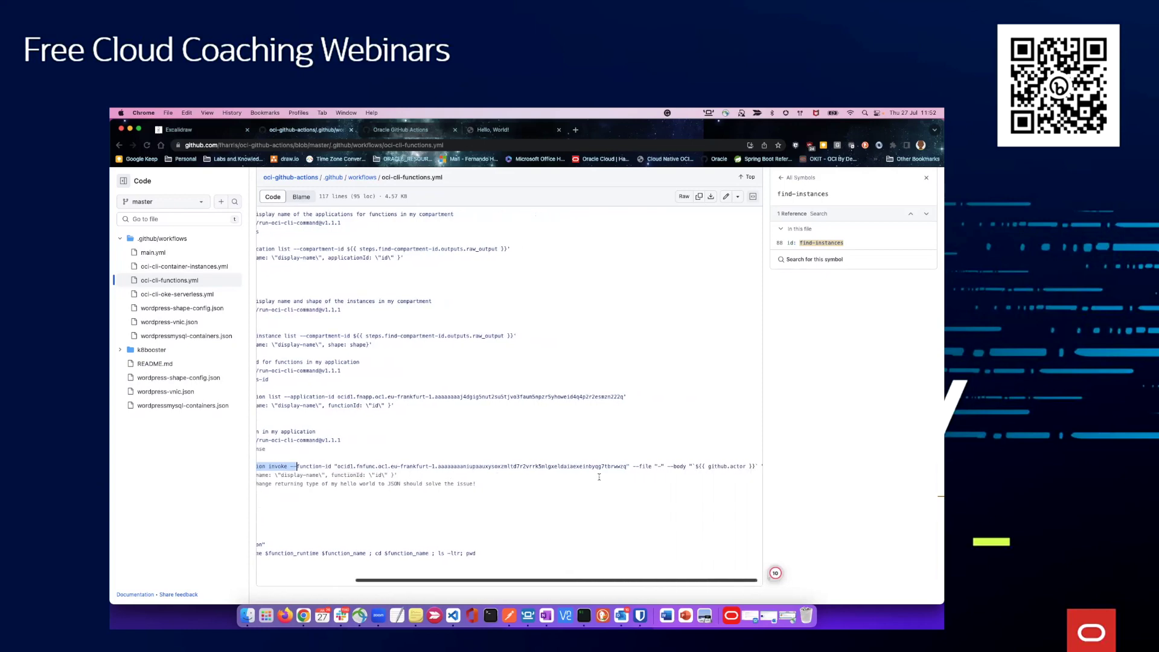
pyautogui.hscroll(-5, 527, 470)
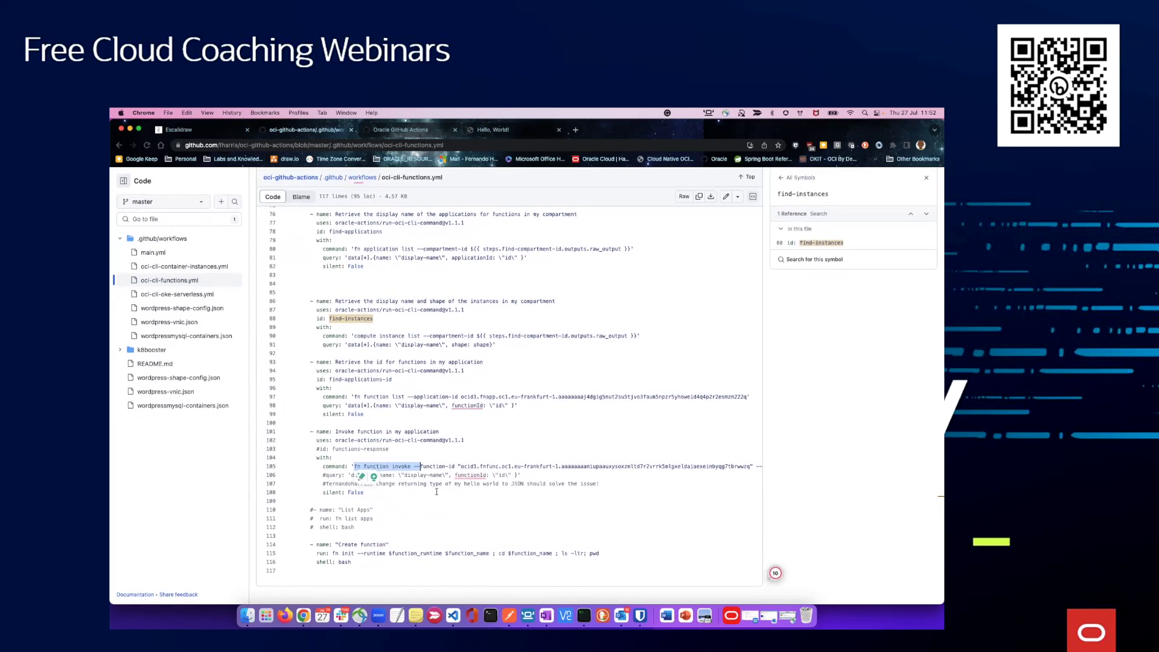
# Examine the "Create function" step, highlighting its bash shell and the runtime and function name variables in the fn init command
pyautogui.click(336, 542)
pyautogui.click(349, 562)
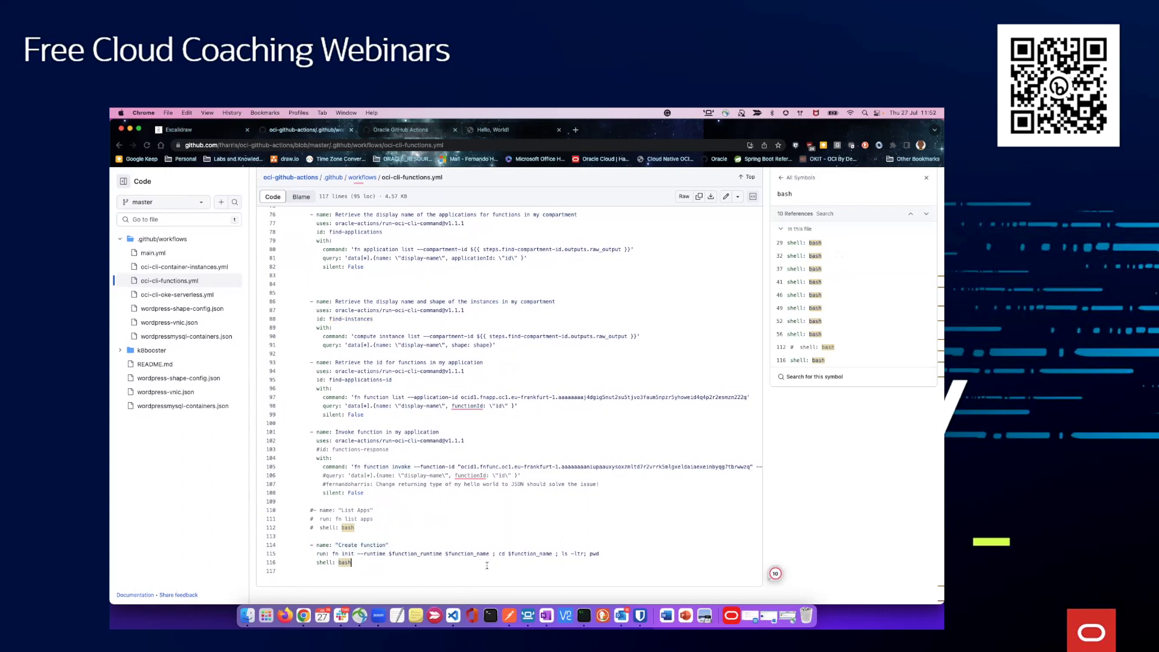
pyautogui.moveTo(444, 551); pyautogui.dragTo(490, 553)
pyautogui.click(493, 570)
pyautogui.moveTo(386, 553); pyautogui.dragTo(490, 554)
pyautogui.scroll(1, 375, 536)
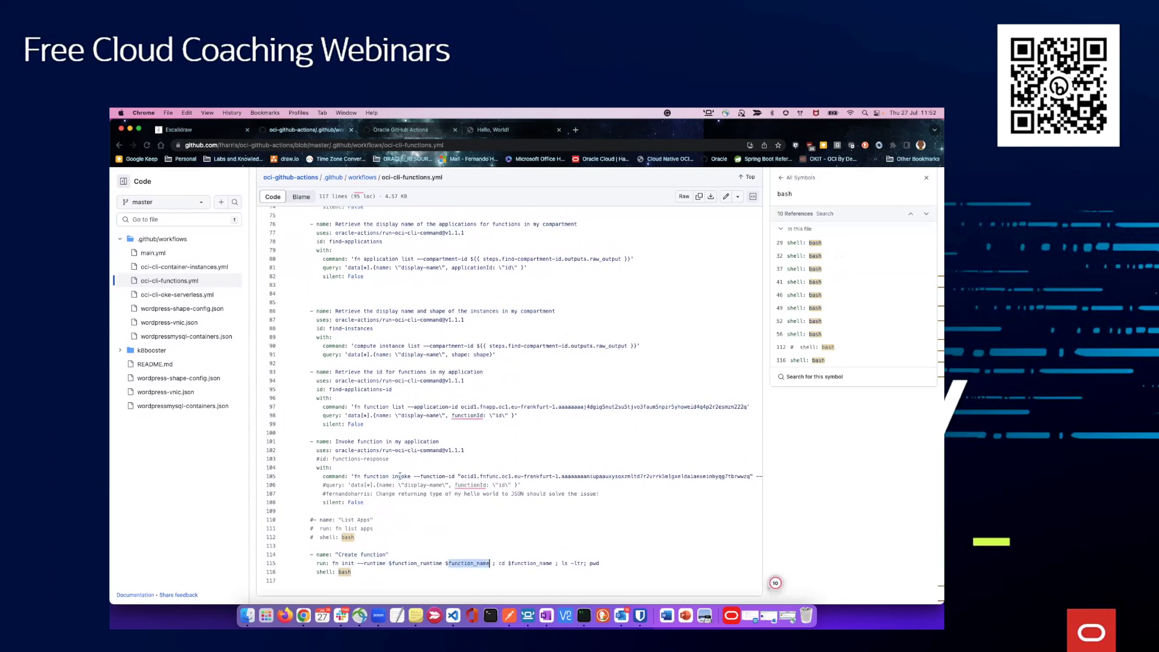
# View the run history of oci-cli-functions.yml and manually start a new run of the Demo for OCI Functions workflow
pyautogui.scroll(5, 375, 542)
pyautogui.click(181, 279)
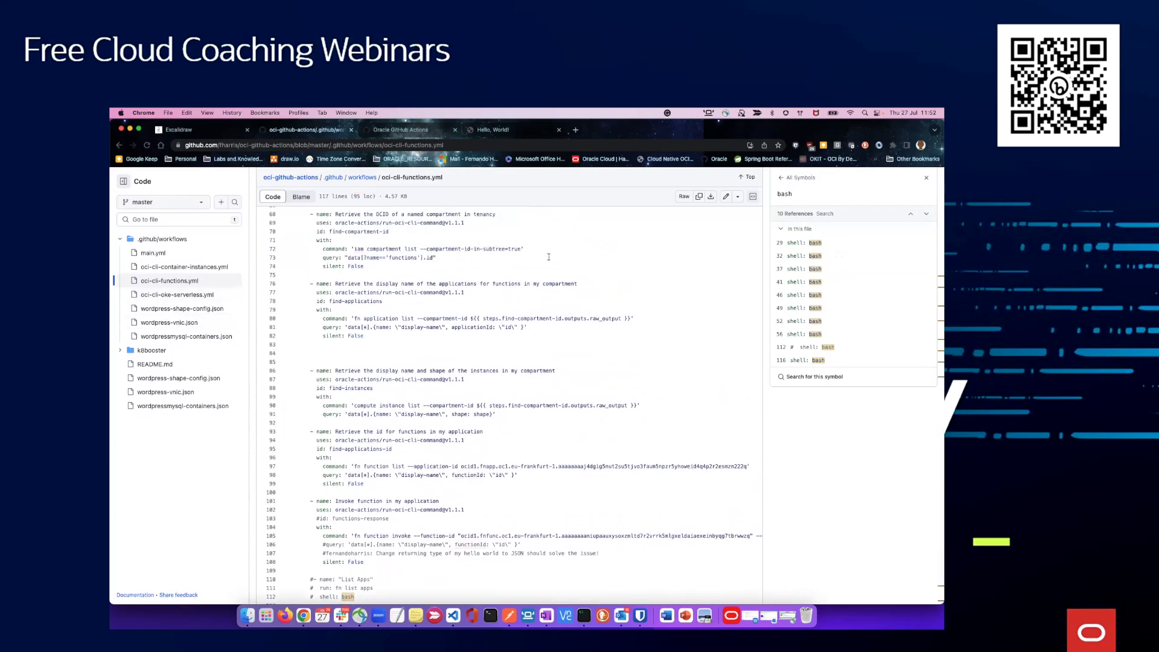
pyautogui.scroll(20, 383, 222)
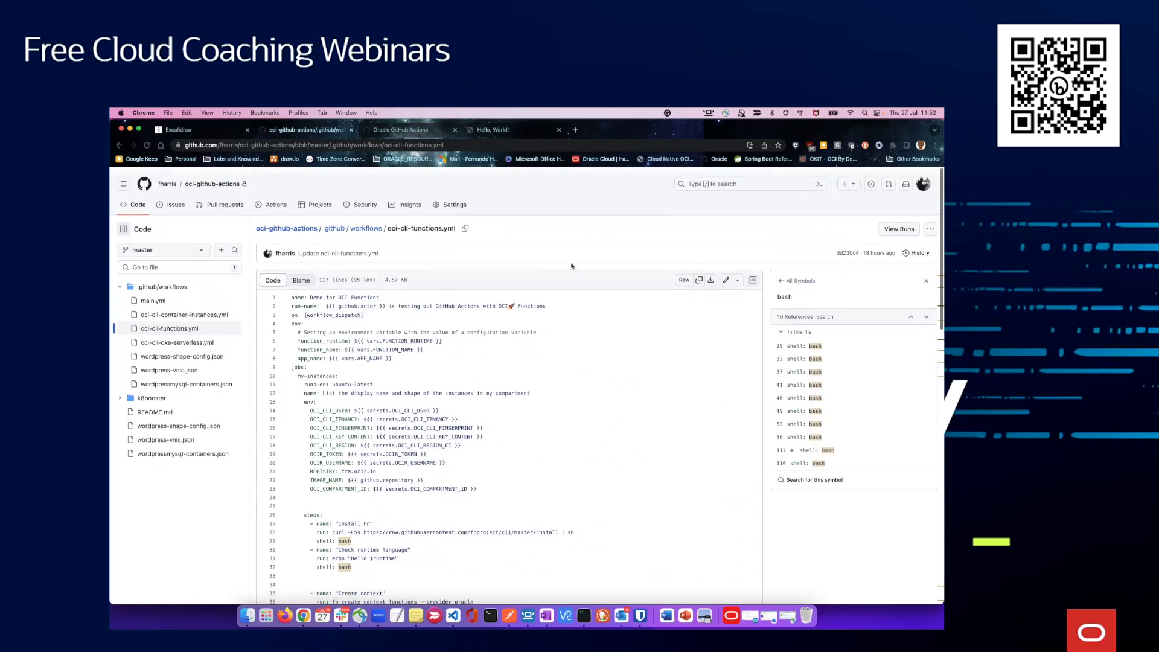
pyautogui.click(901, 227)
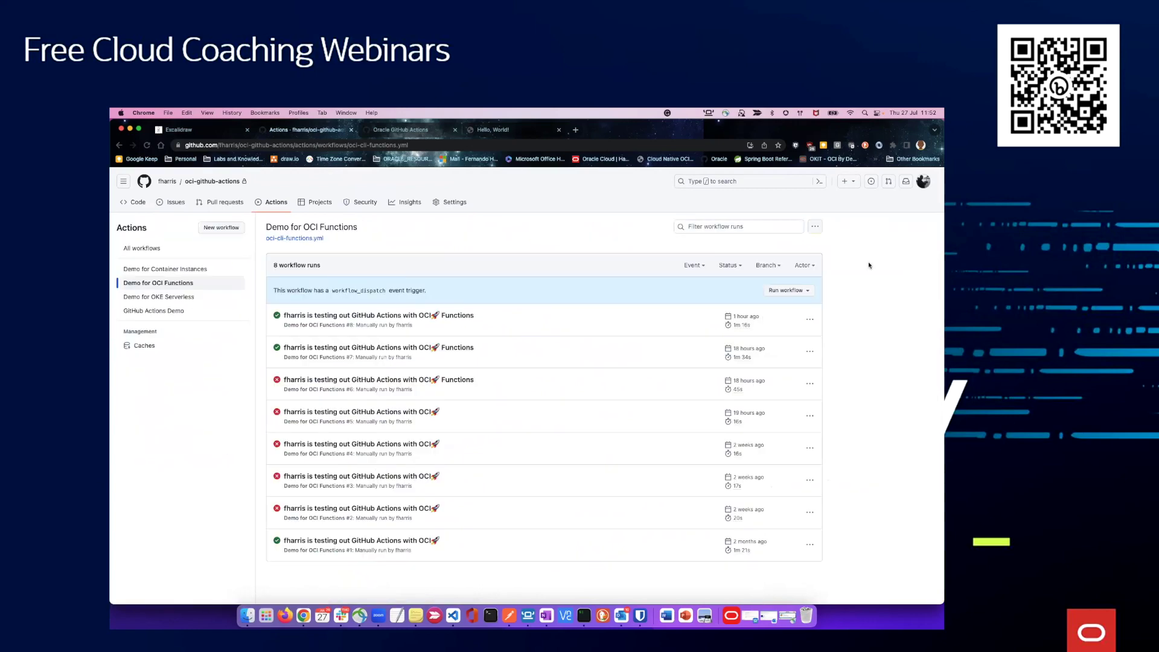
pyautogui.click(777, 291)
pyautogui.click(705, 344)
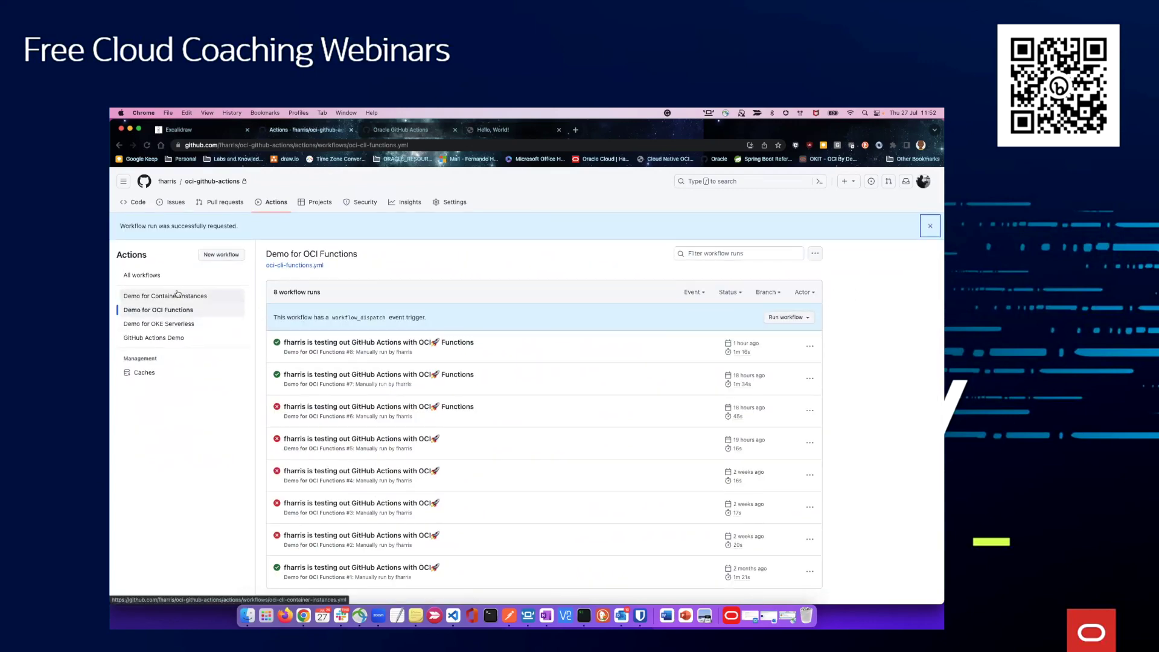
# Open the most recent Demo for Container Instances run and its "Play with container Instances" job log
pyautogui.click(177, 296)
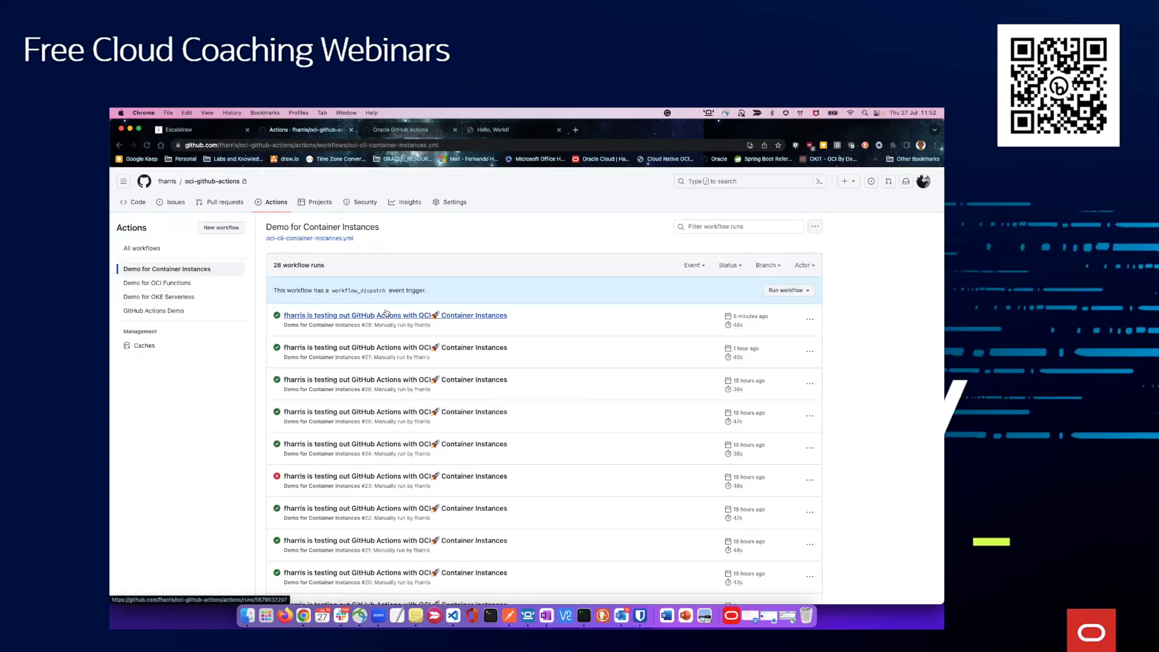
pyautogui.click(386, 315)
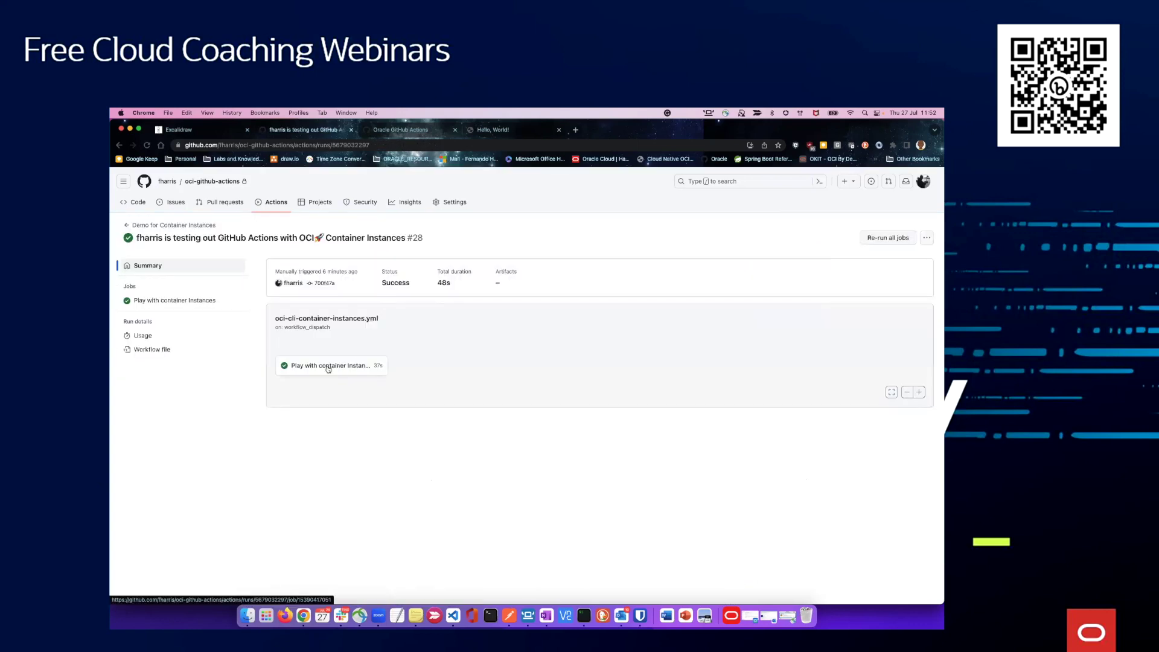
pyautogui.click(329, 368)
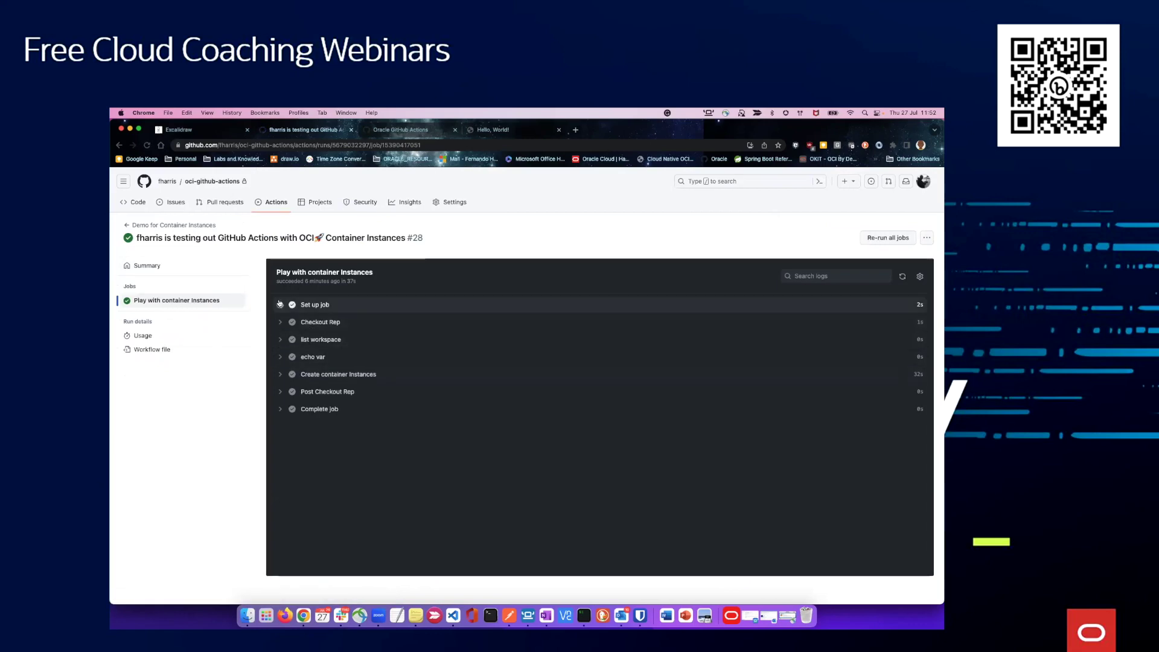
# Check the "Set up job" log briefly and expand the "Checkout Rep" and "list workspace" logs to review the checked-out files
pyautogui.click(281, 305)
pyautogui.click(282, 305)
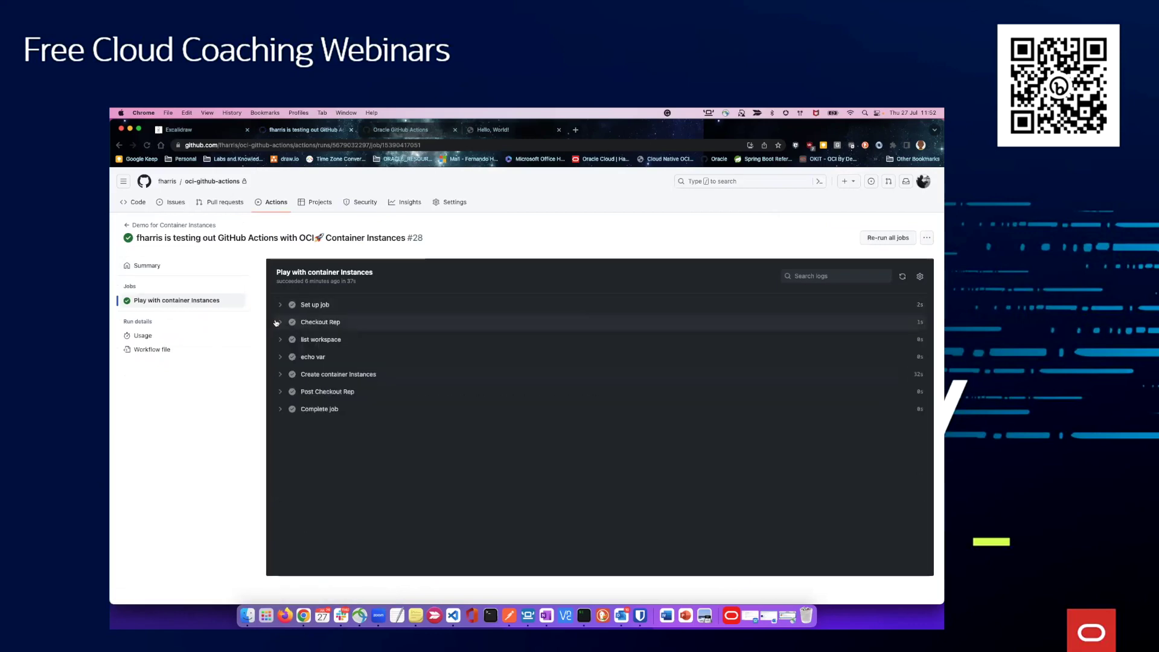
pyautogui.click(278, 322)
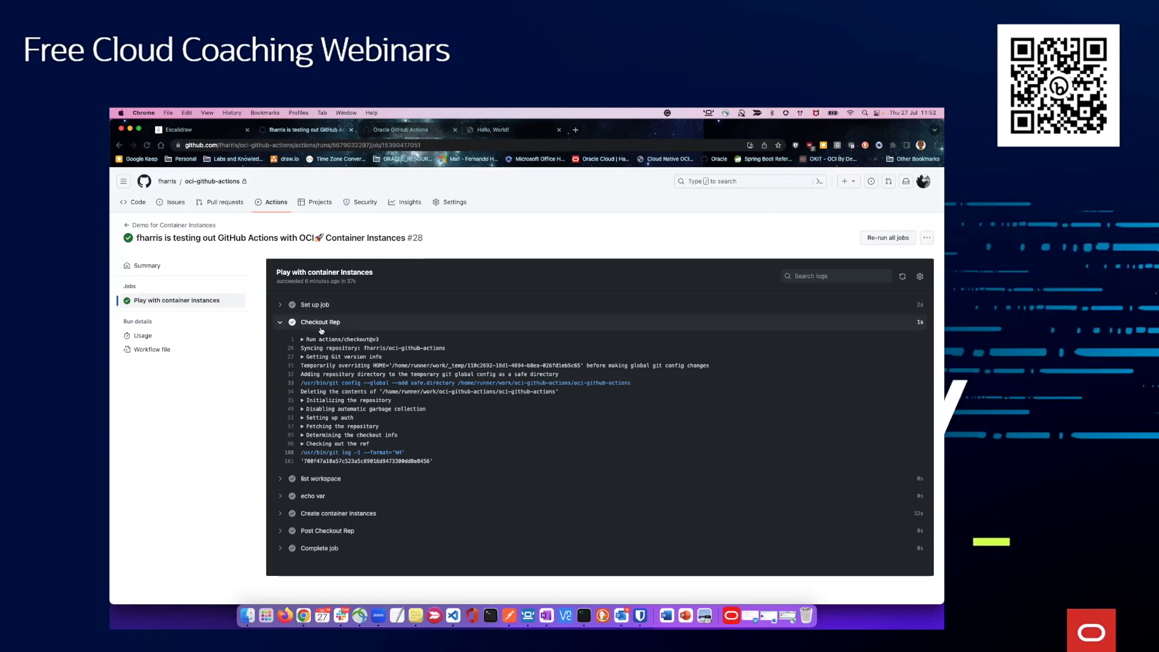
pyautogui.click(281, 474)
pyautogui.scroll(-2, 479, 516)
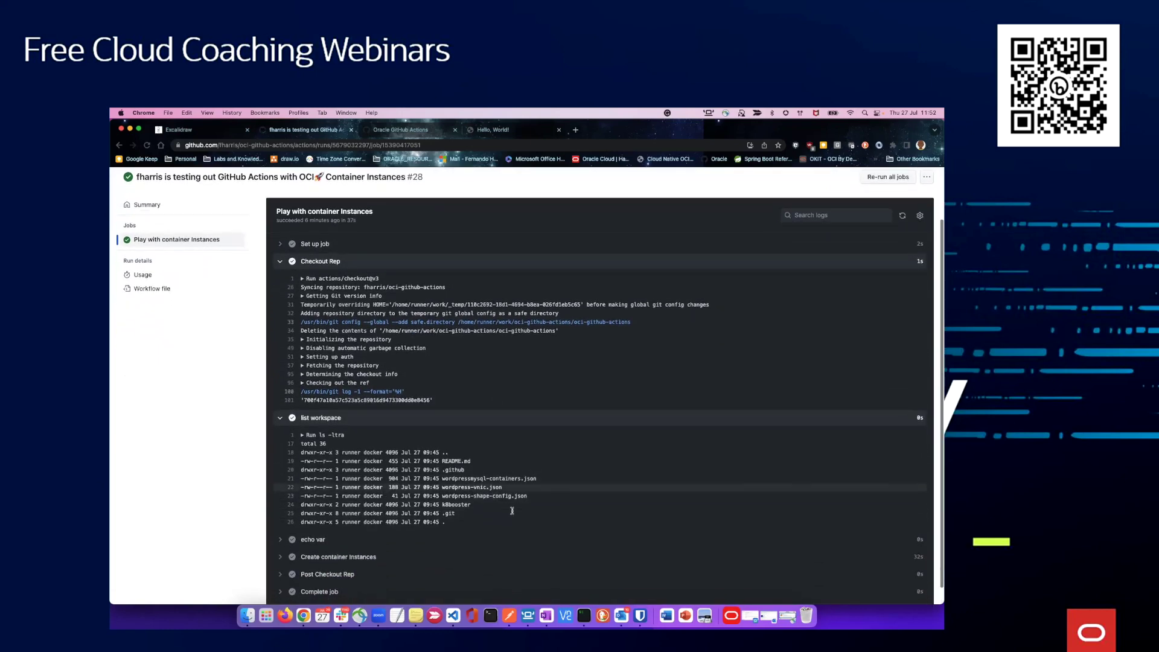
# Expand the "echo var" log and its echo $OCI_COMPARTMENT_ID command to review the environment variables
pyautogui.scroll(-1, 509, 467)
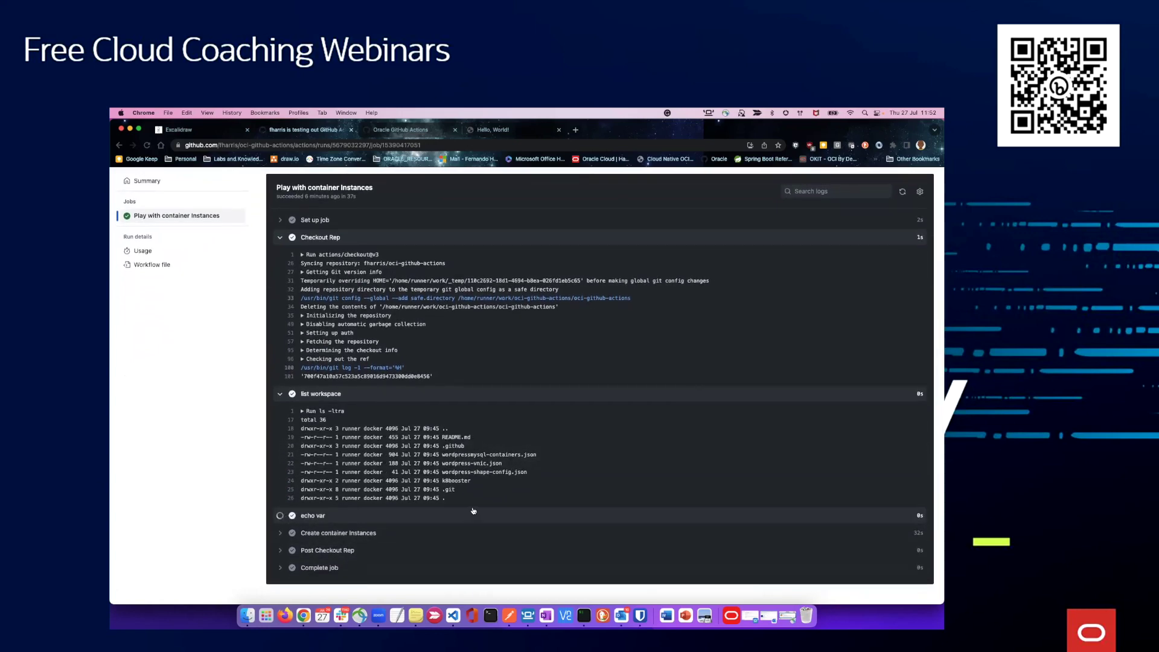
pyautogui.scroll(-1, 473, 510)
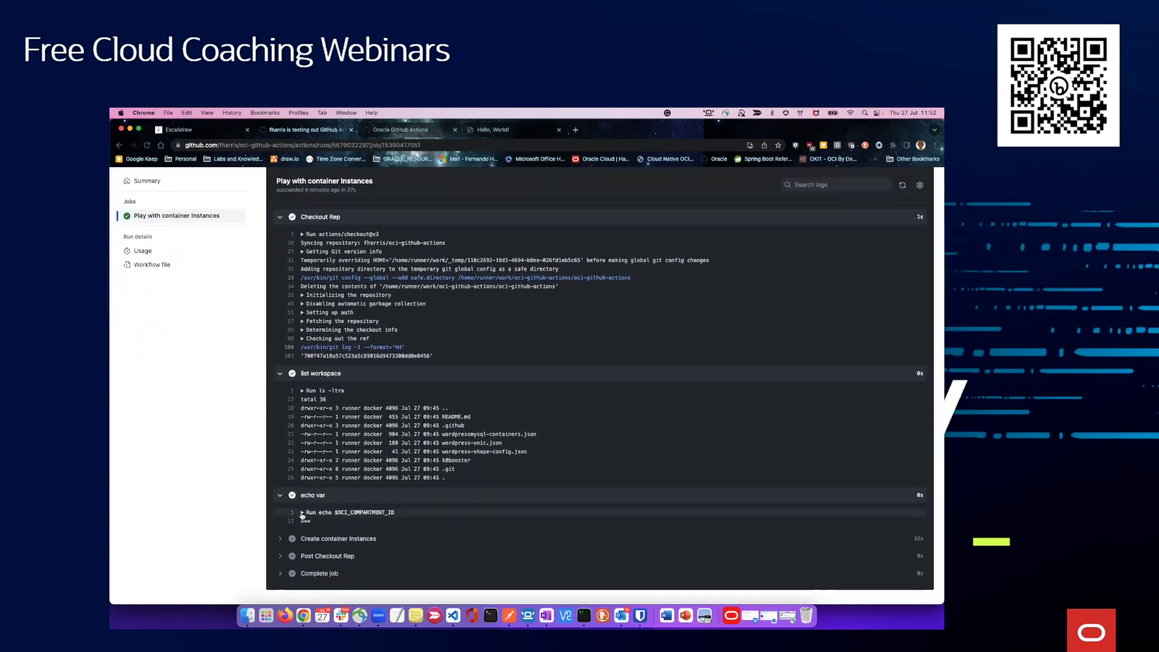
pyautogui.click(302, 514)
pyautogui.scroll(-5, 331, 457)
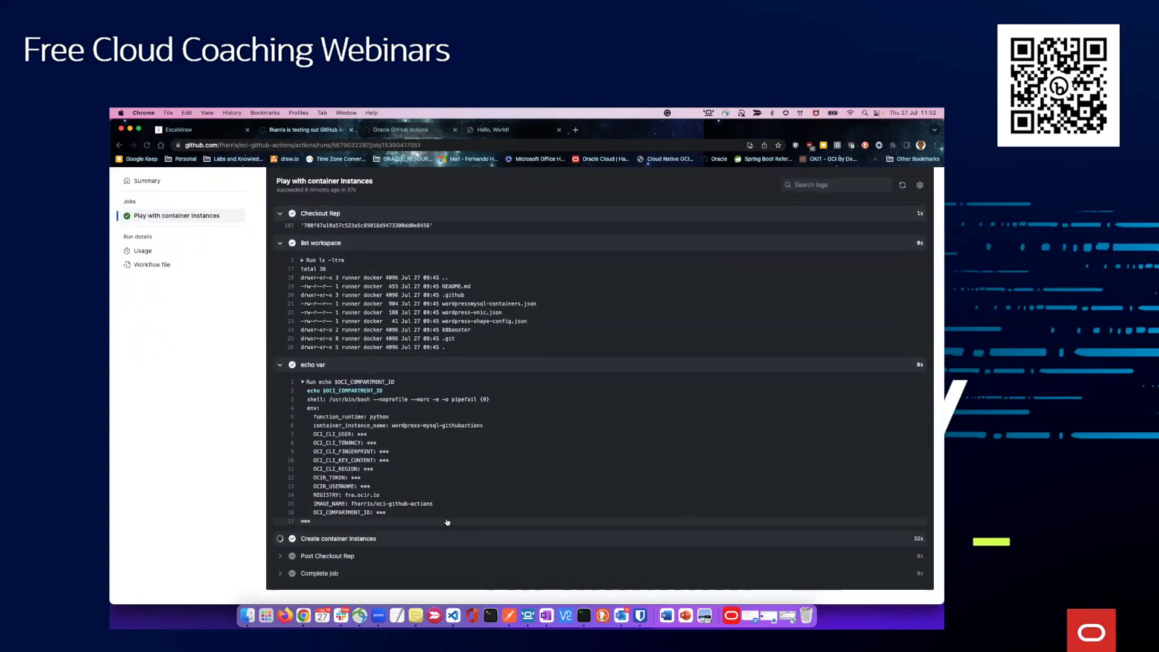
# Examine the "Create container instances" log, reading the OCI CLI command and its JSON output and highlighting container-count
pyautogui.scroll(-5, 465, 518)
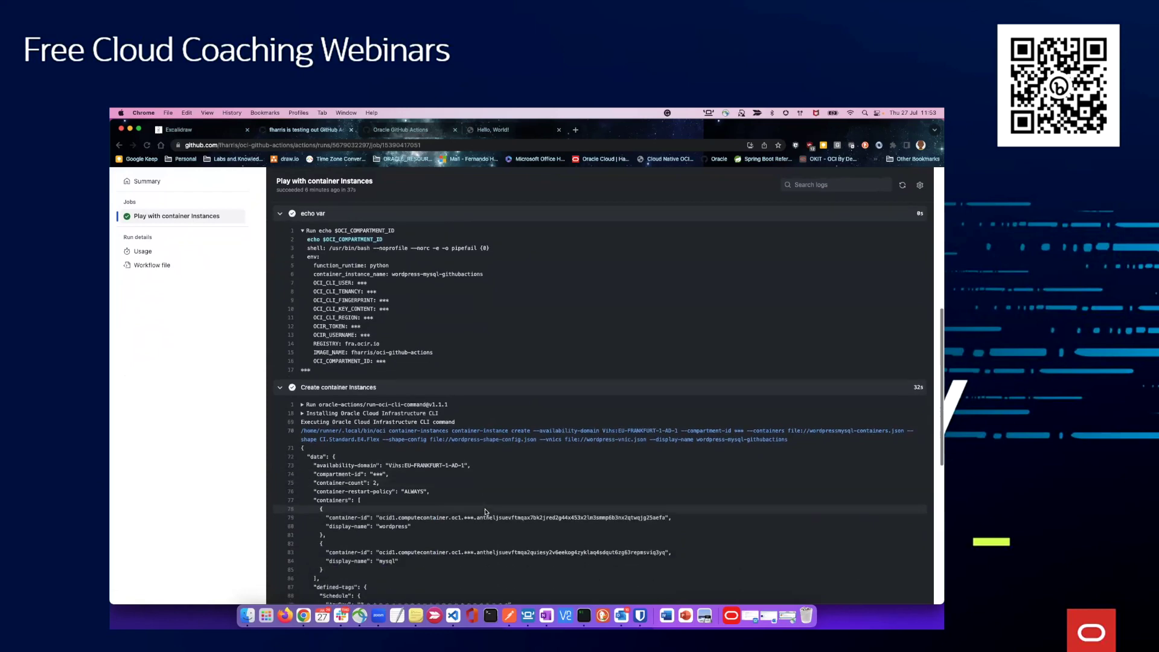
pyautogui.scroll(-2, 425, 429)
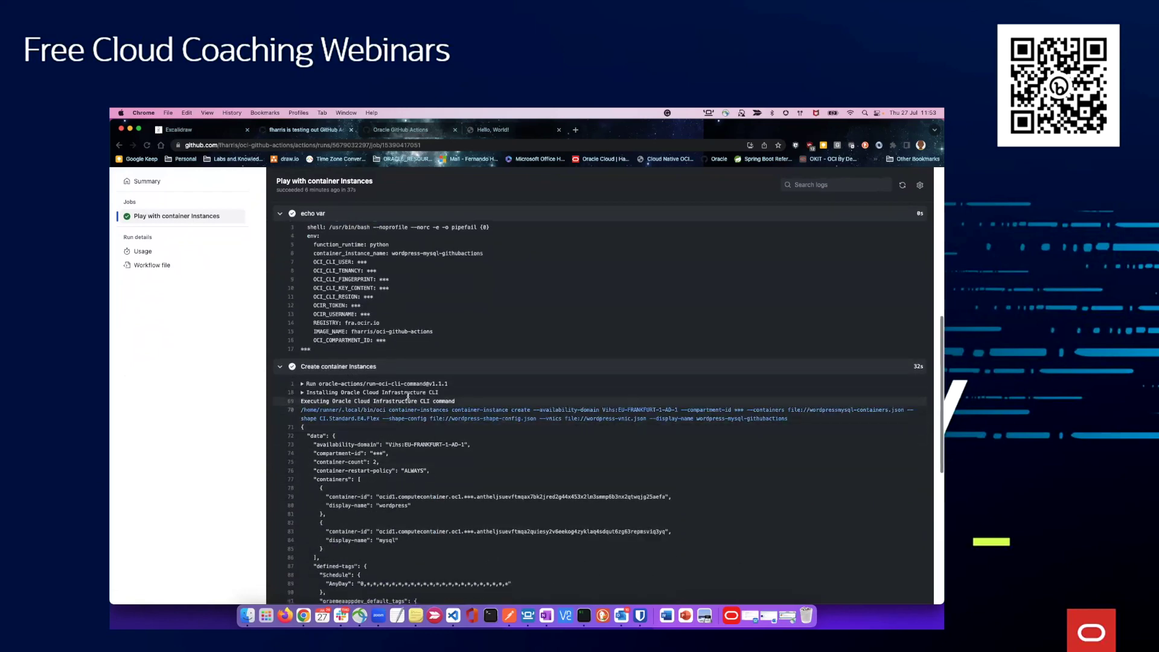
pyautogui.scroll(-3, 426, 430)
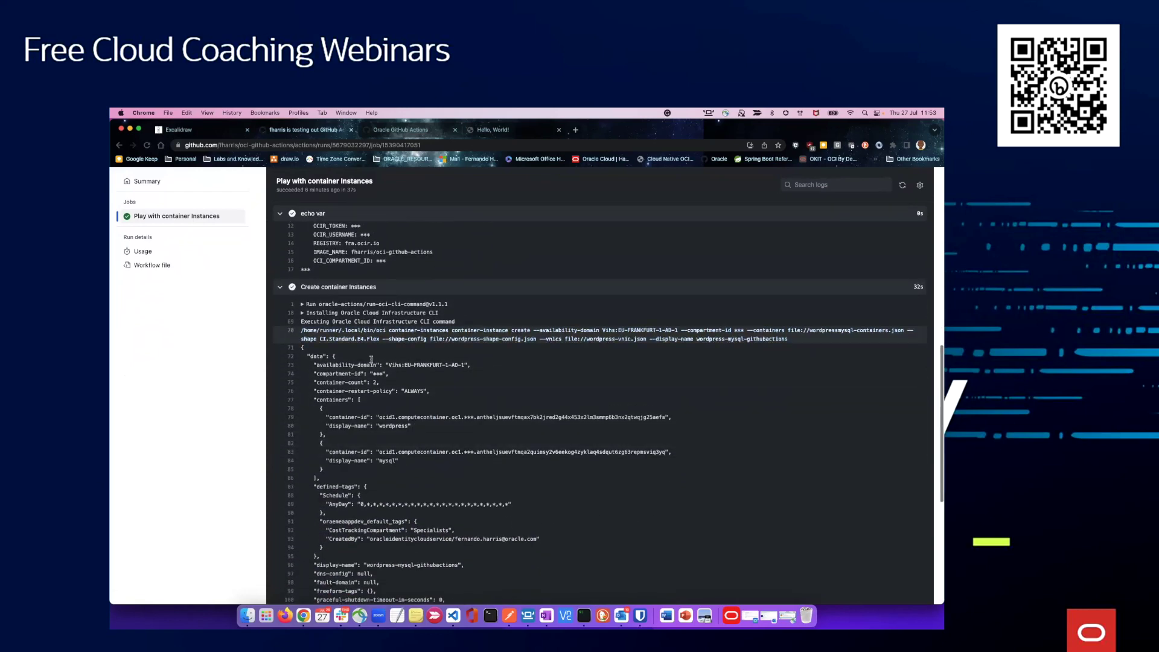
pyautogui.scroll(-2, 408, 388)
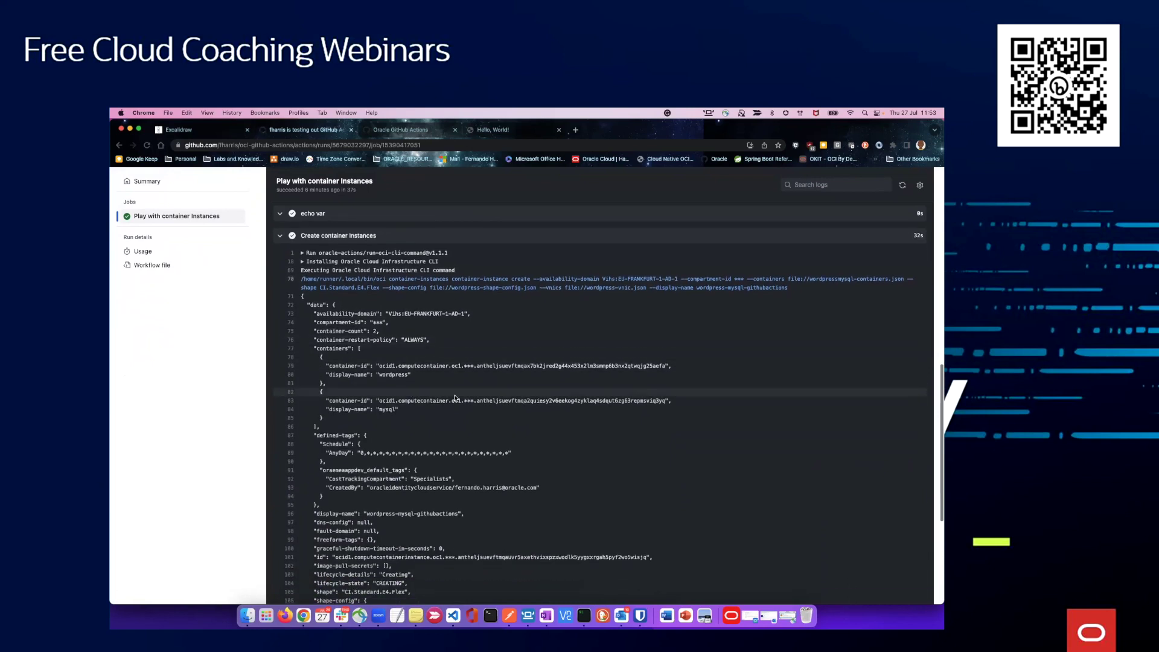
pyautogui.scroll(-1, 344, 290)
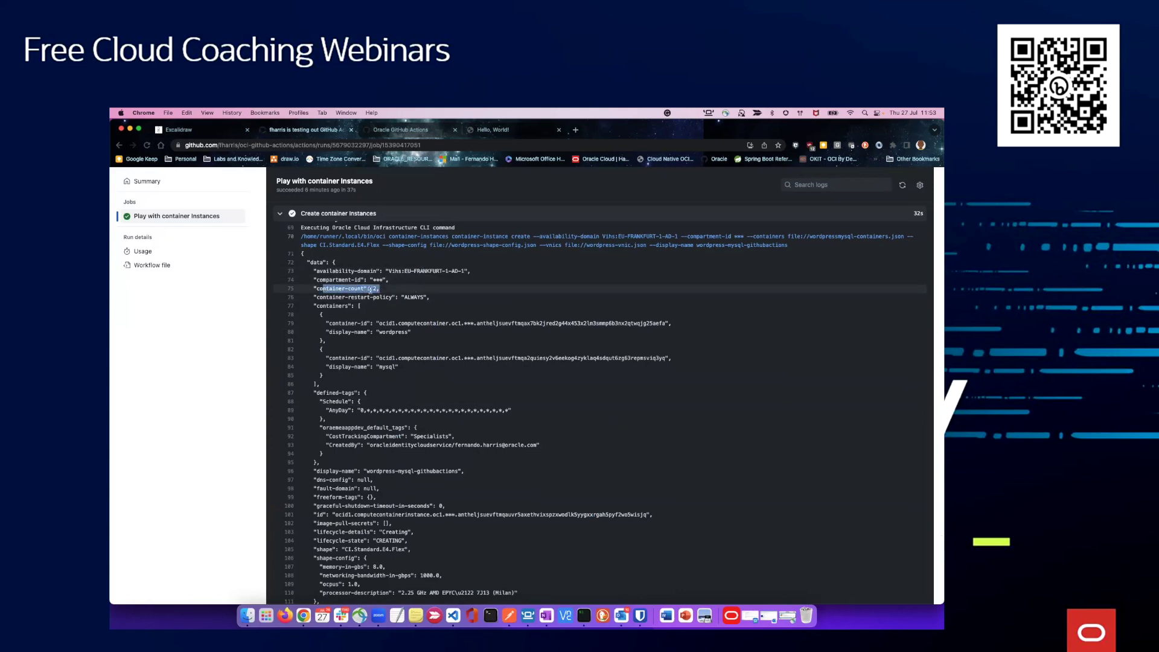
pyautogui.scroll(-4, 370, 289)
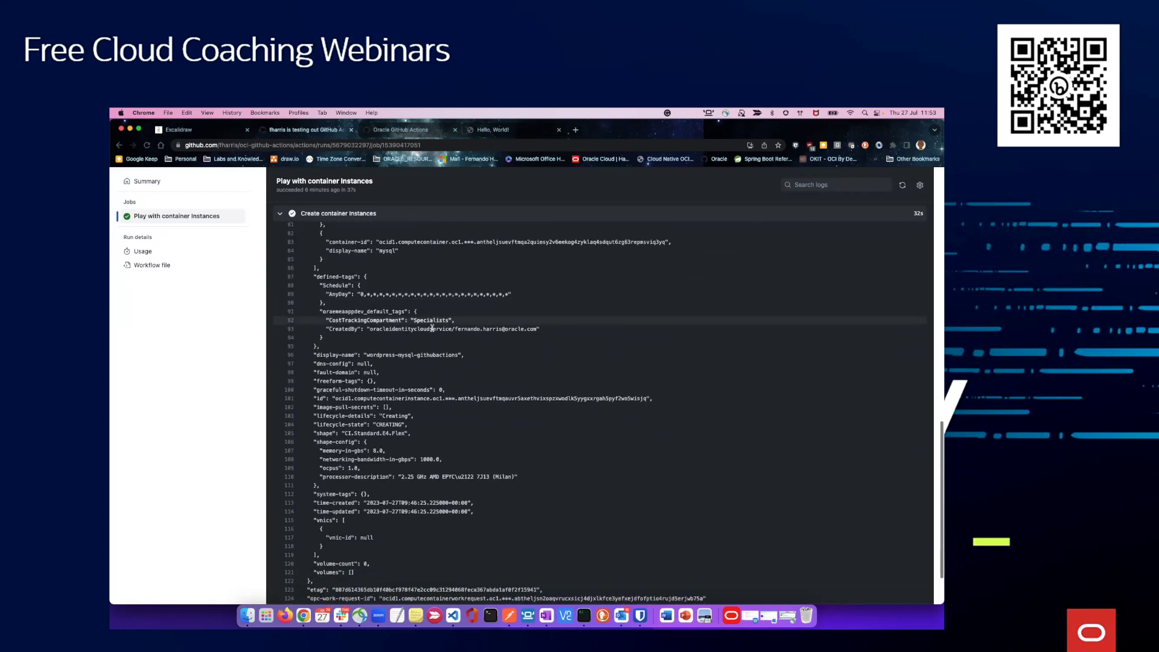
pyautogui.scroll(-3, 432, 329)
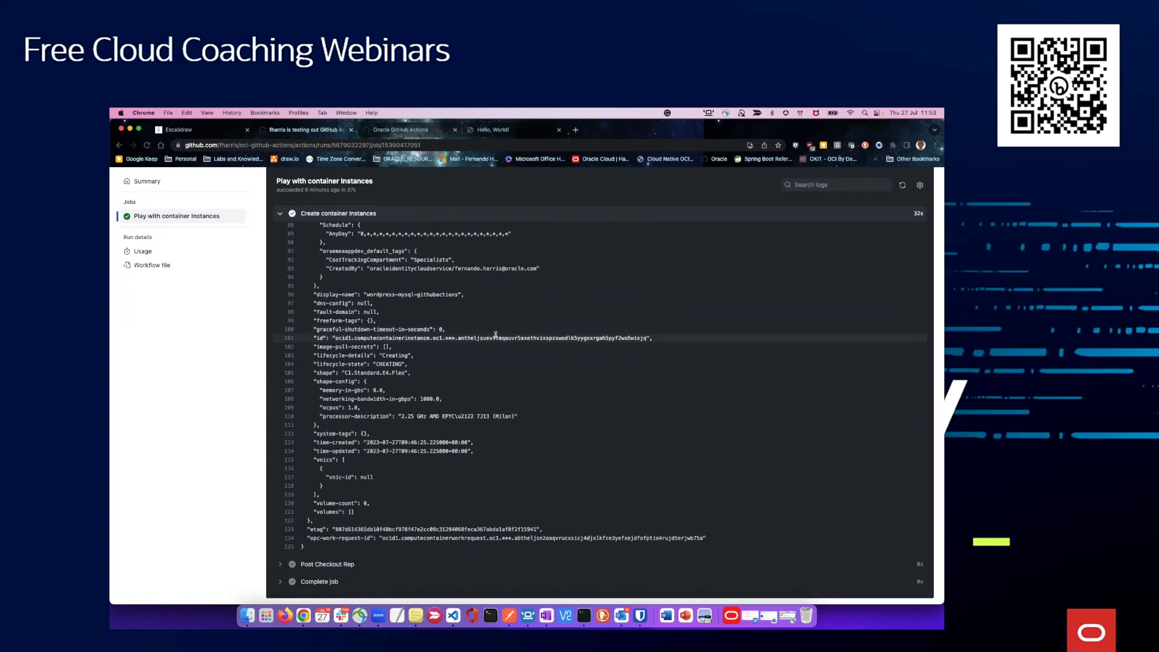
# Switch to the Oracle Cloud console window and open the Container Instances list under Containers & Artifacts
pyautogui.scroll(-1, 428, 365)
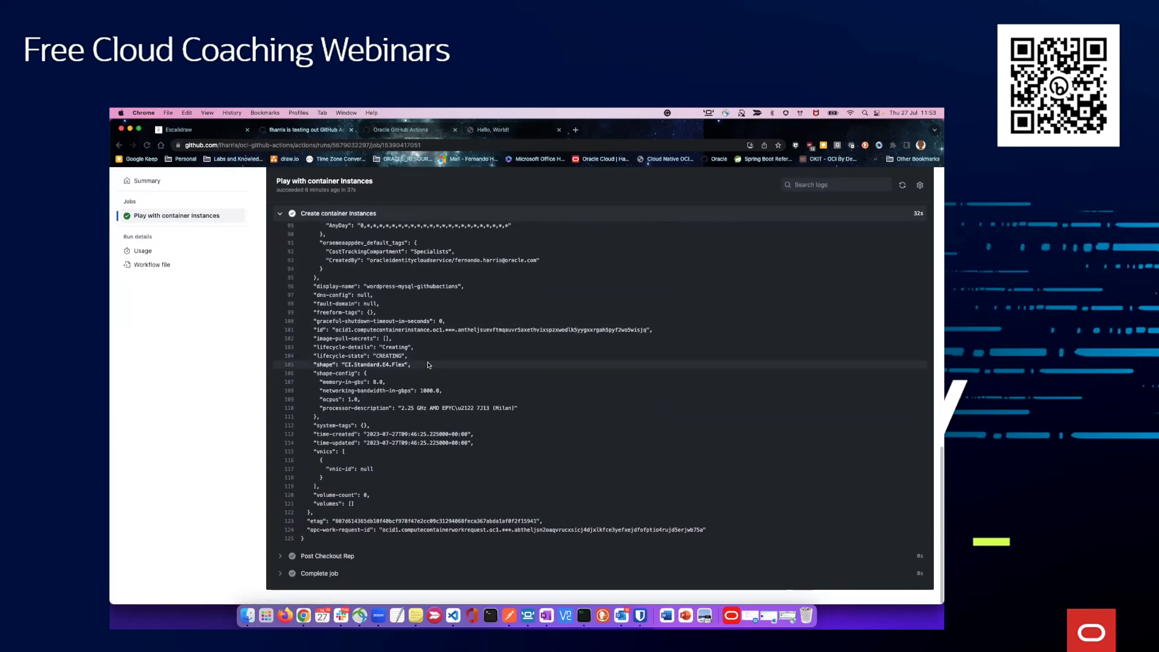
pyautogui.rightClick(303, 619)
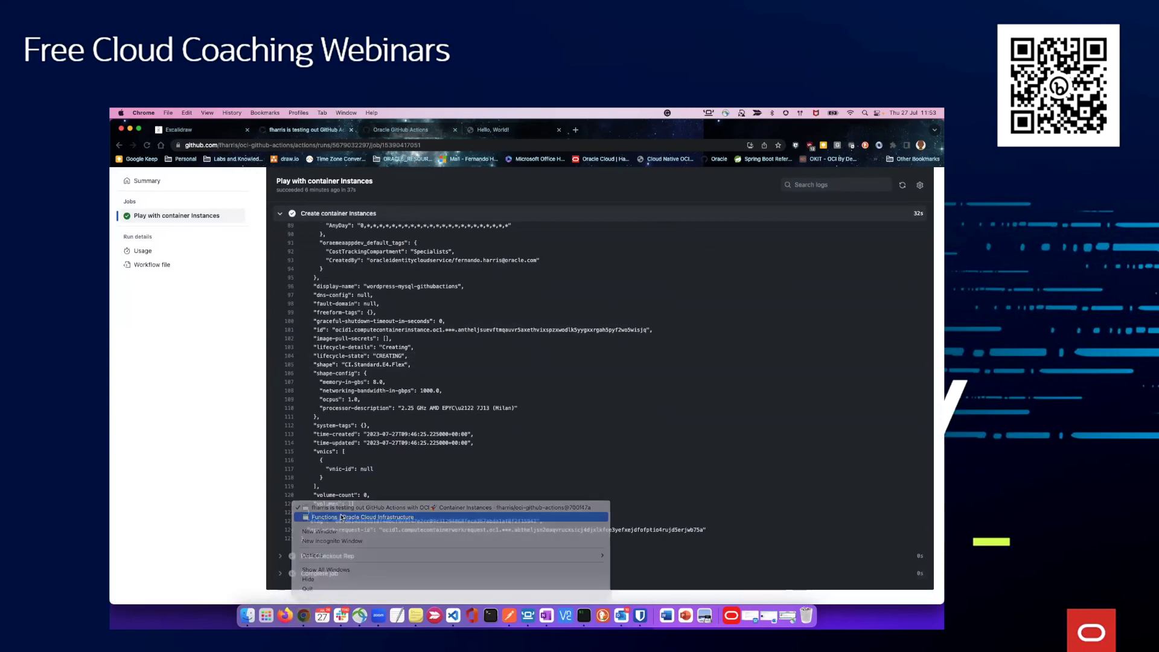
pyautogui.click(342, 517)
pyautogui.click(213, 190)
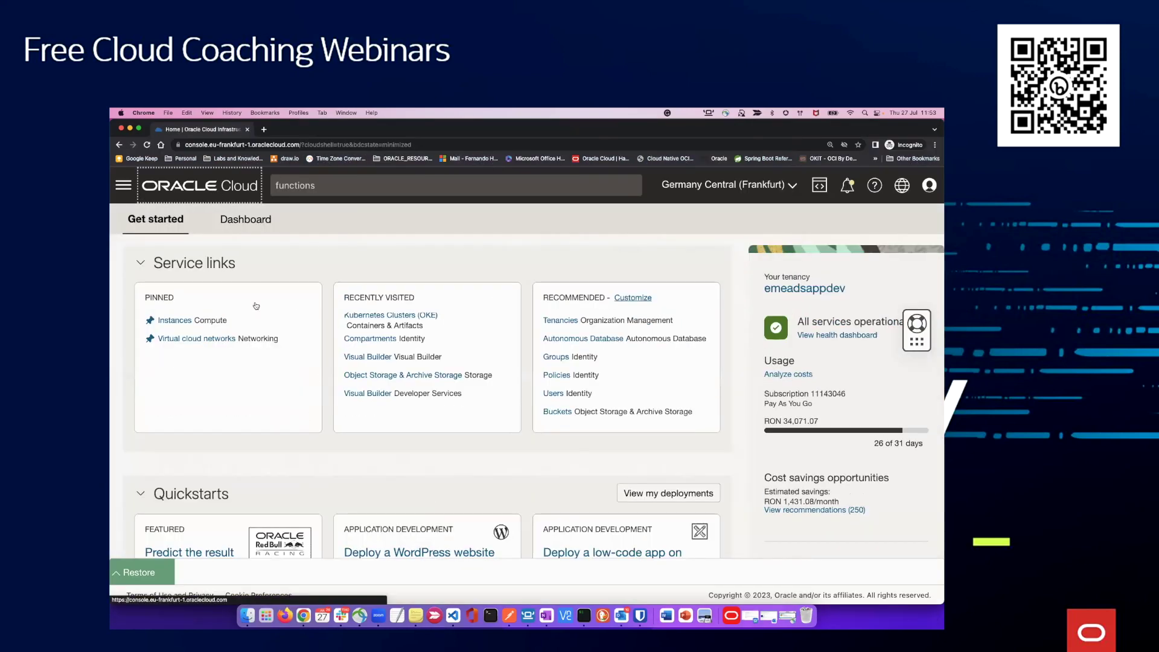
pyautogui.click(373, 324)
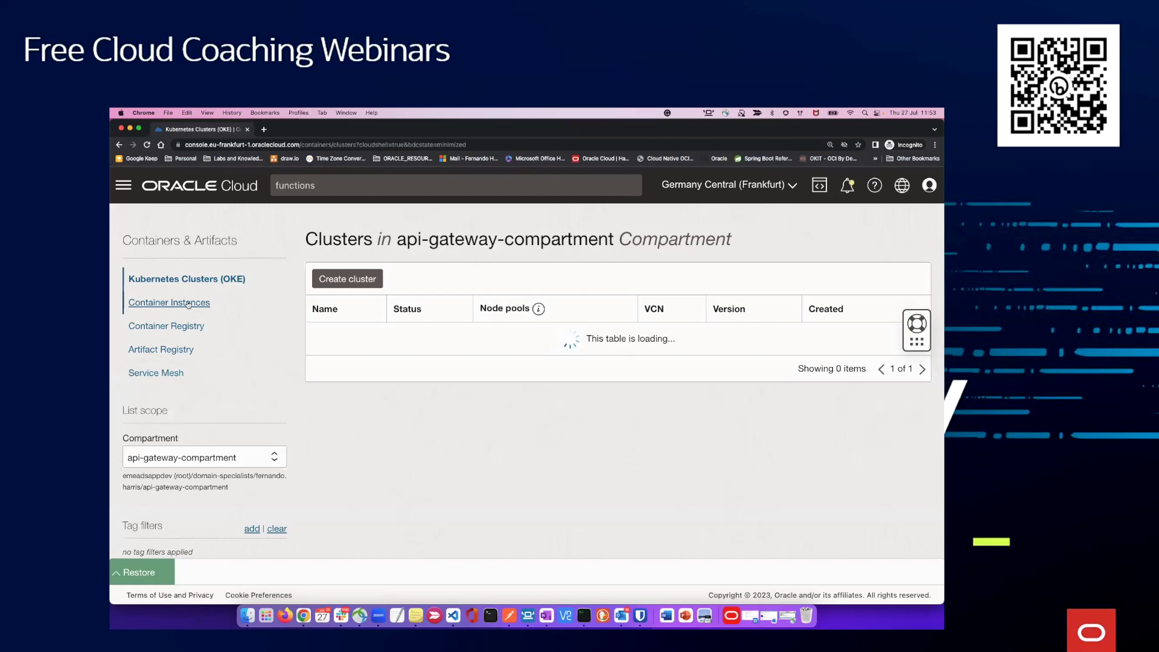
pyautogui.click(188, 303)
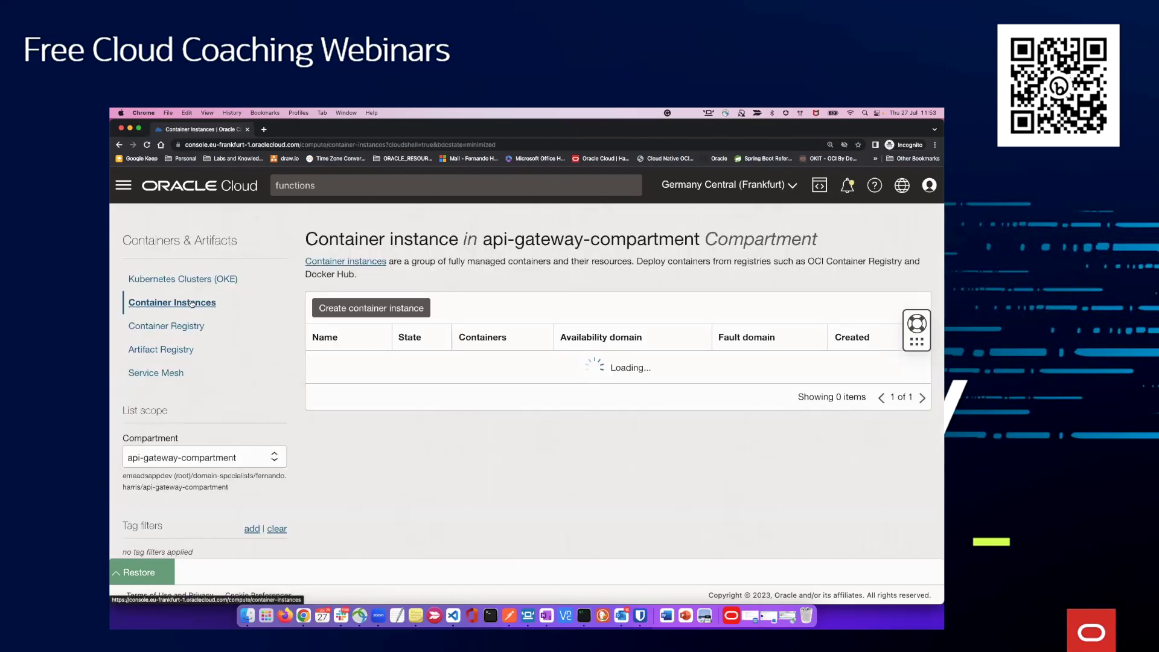
# Change the list scope to the functions compartment and open the details of the active wordpress-mysql-githubactions container instance
pyautogui.click(265, 462)
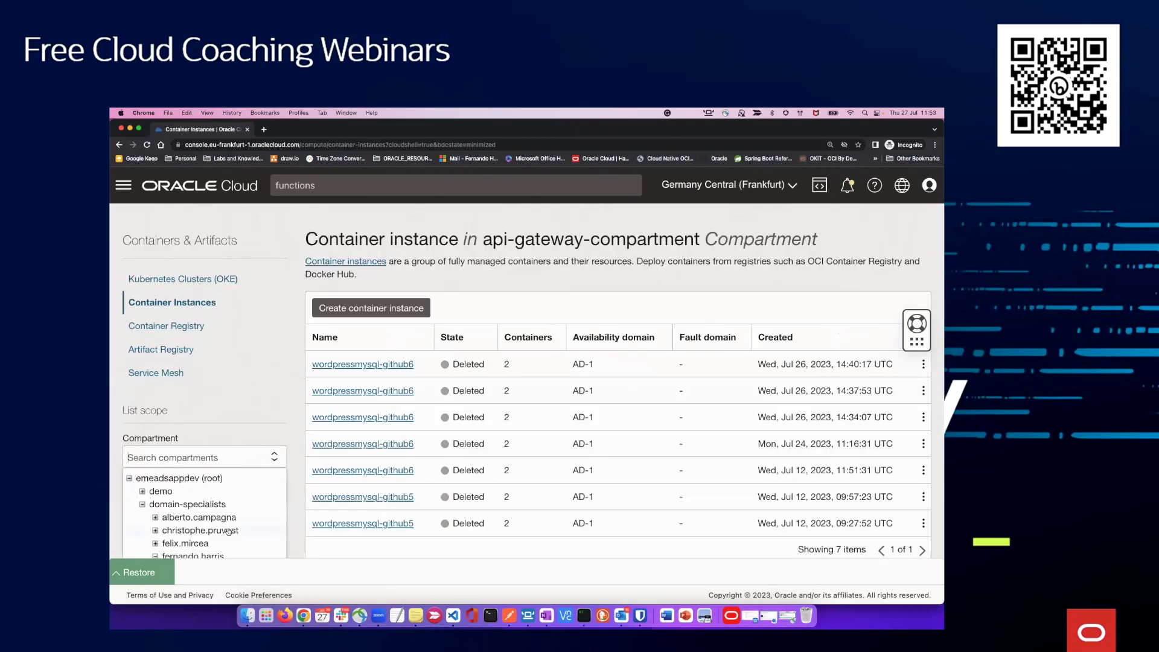
pyautogui.scroll(-3, 205, 501)
pyautogui.click(194, 511)
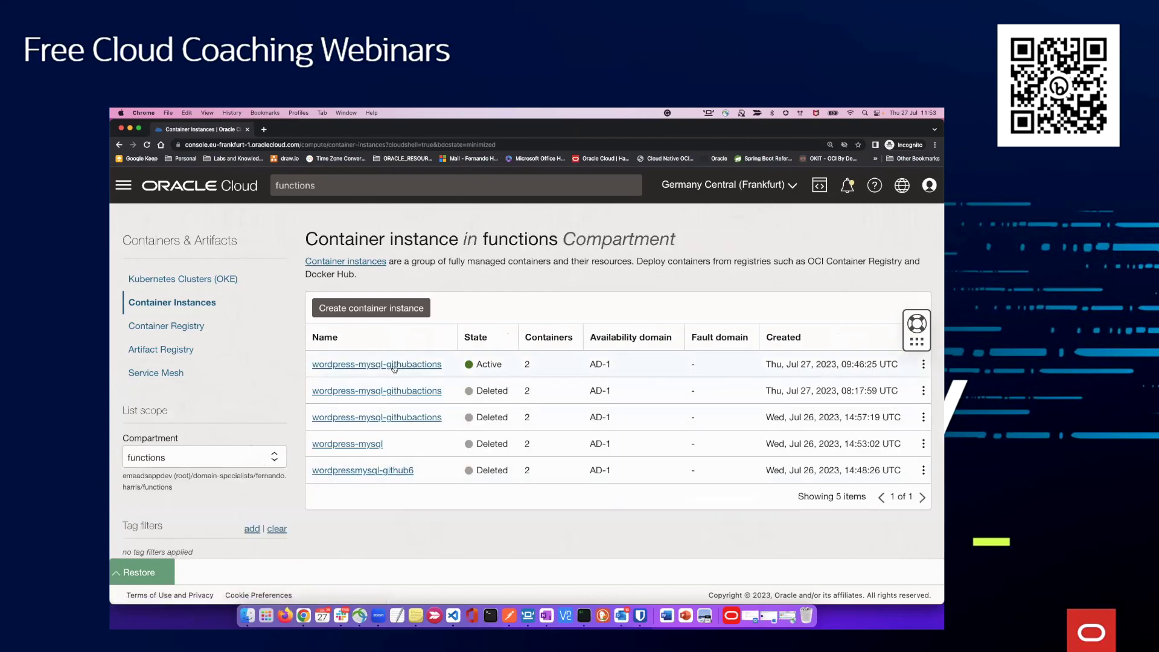
pyautogui.click(394, 366)
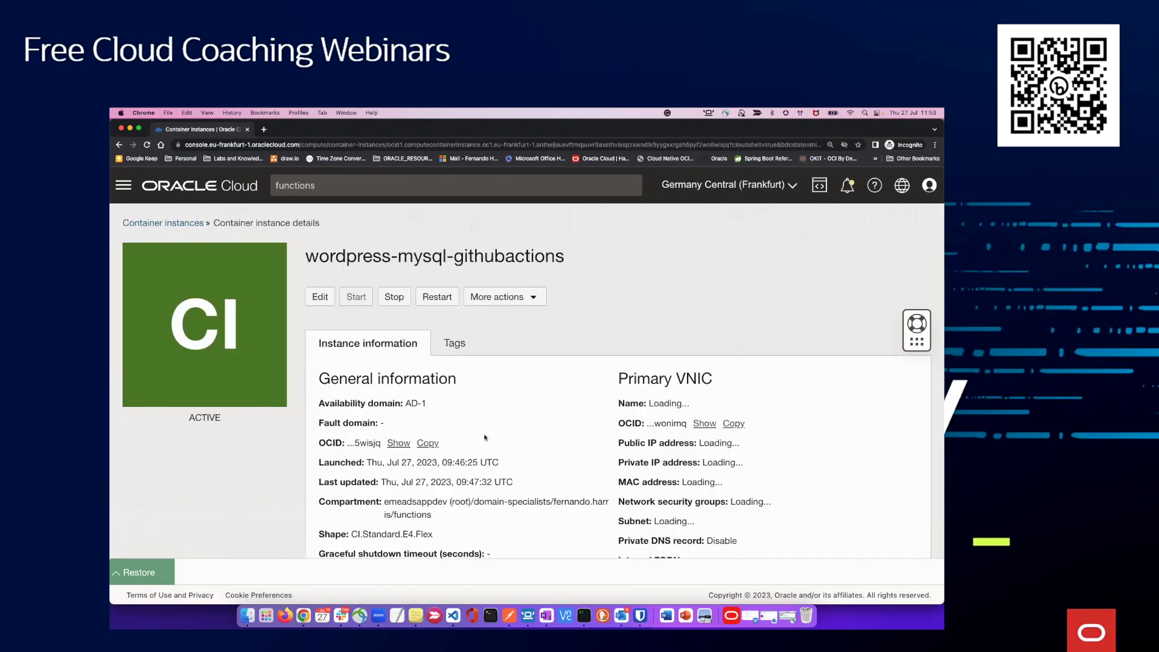
# Copy the instance's public IP address, load 130.61.112.25 in a new browser tab, and continue the WordPress installation in English (United States)
pyautogui.scroll(-3, 485, 437)
pyautogui.click(705, 320)
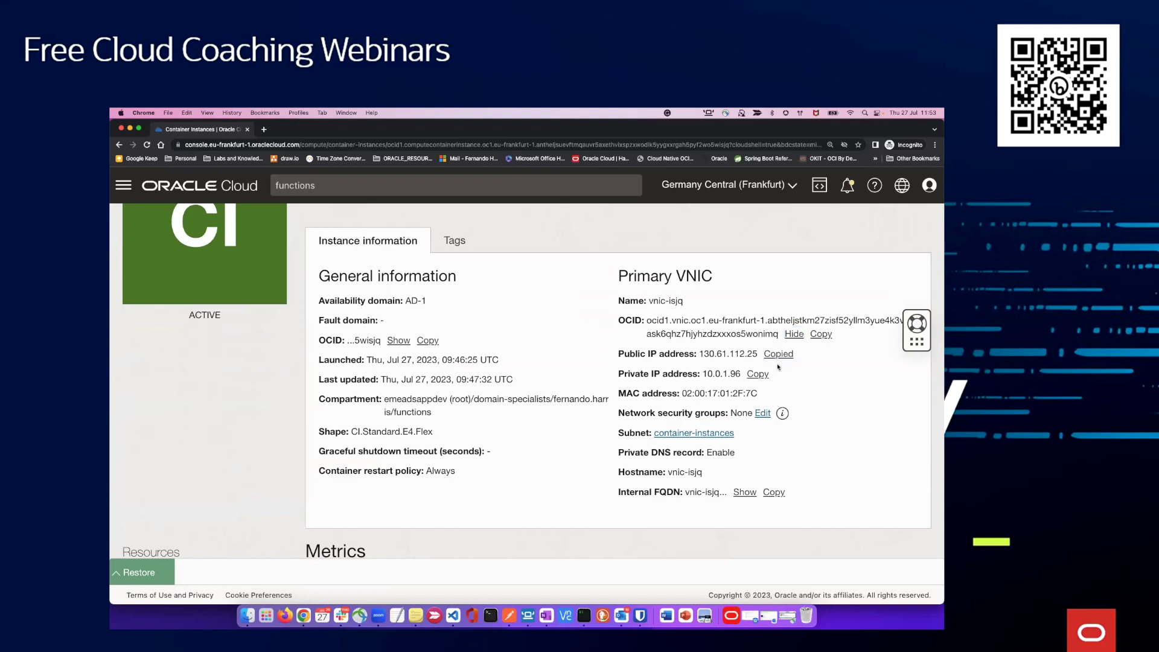
pyautogui.click(263, 130)
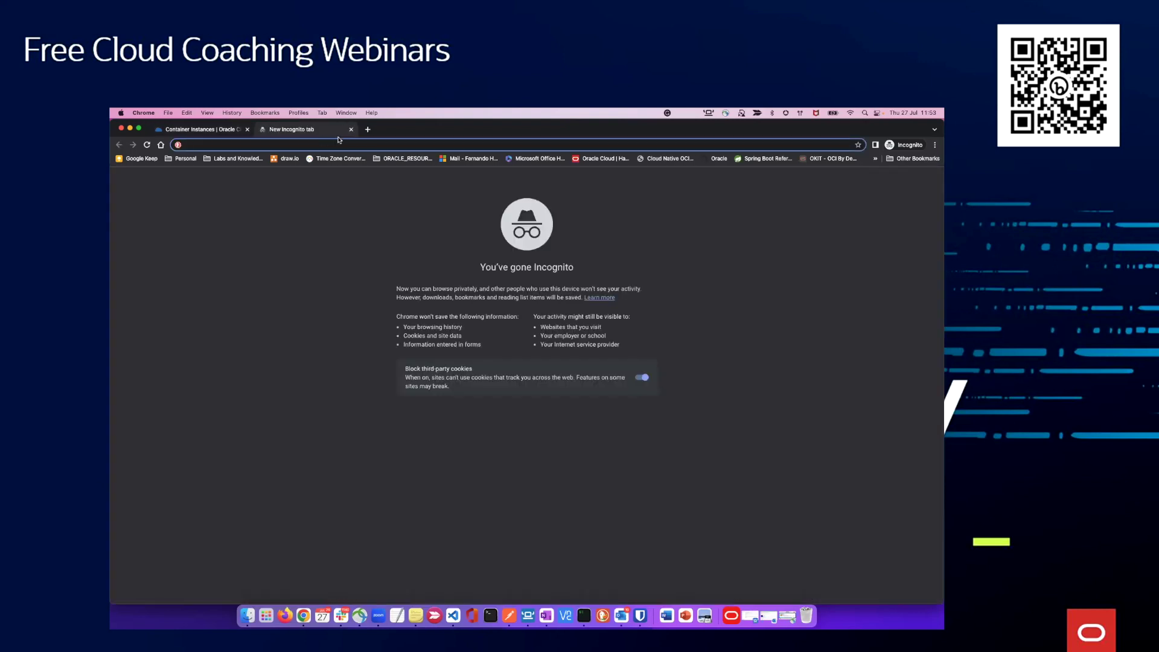
pyautogui.write('130.61.112.25')
pyautogui.press('Return')
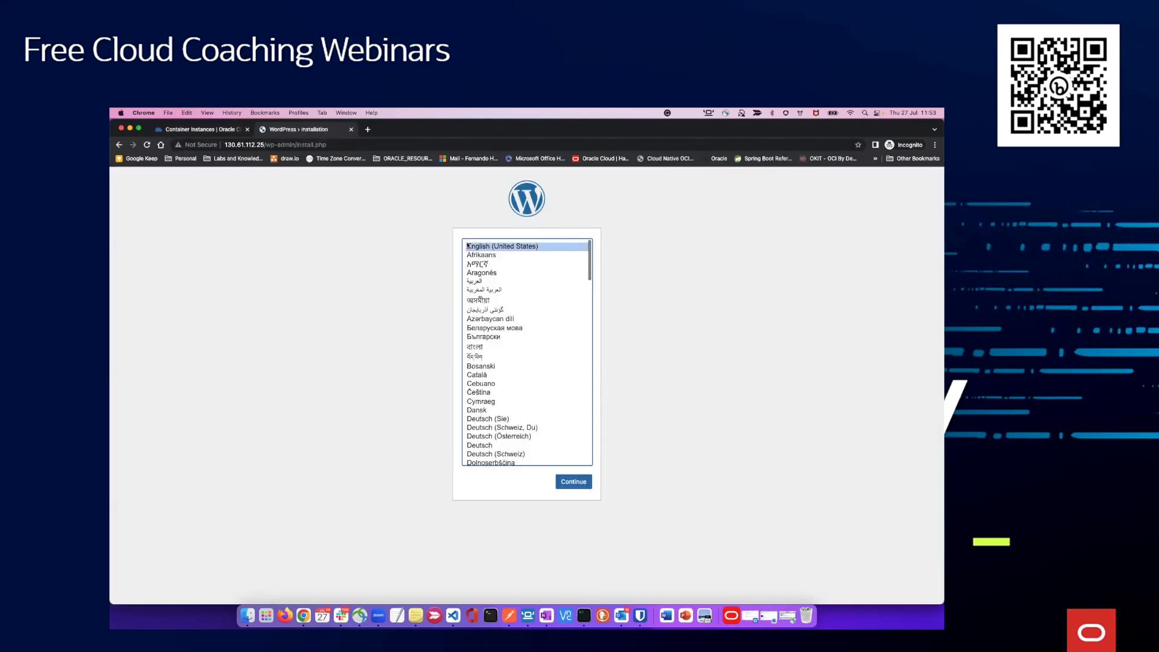
pyautogui.click(574, 481)
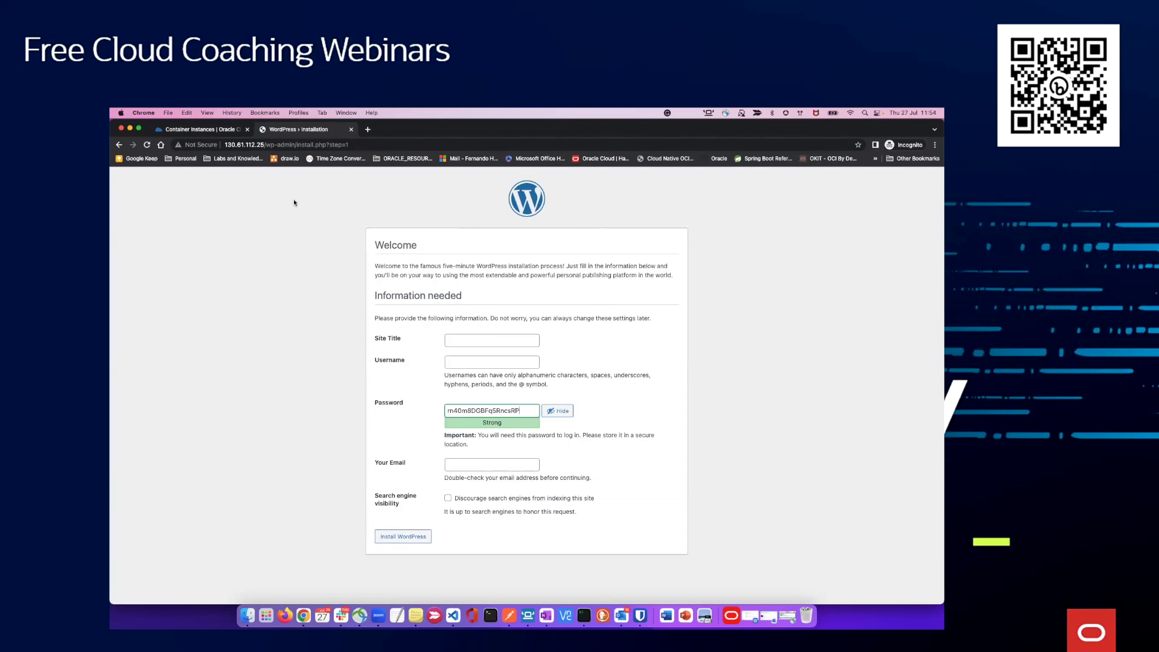
# Return to the GitHub "Play with container Instances" job log and collapse the "Create container instances" section
pyautogui.click(219, 129)
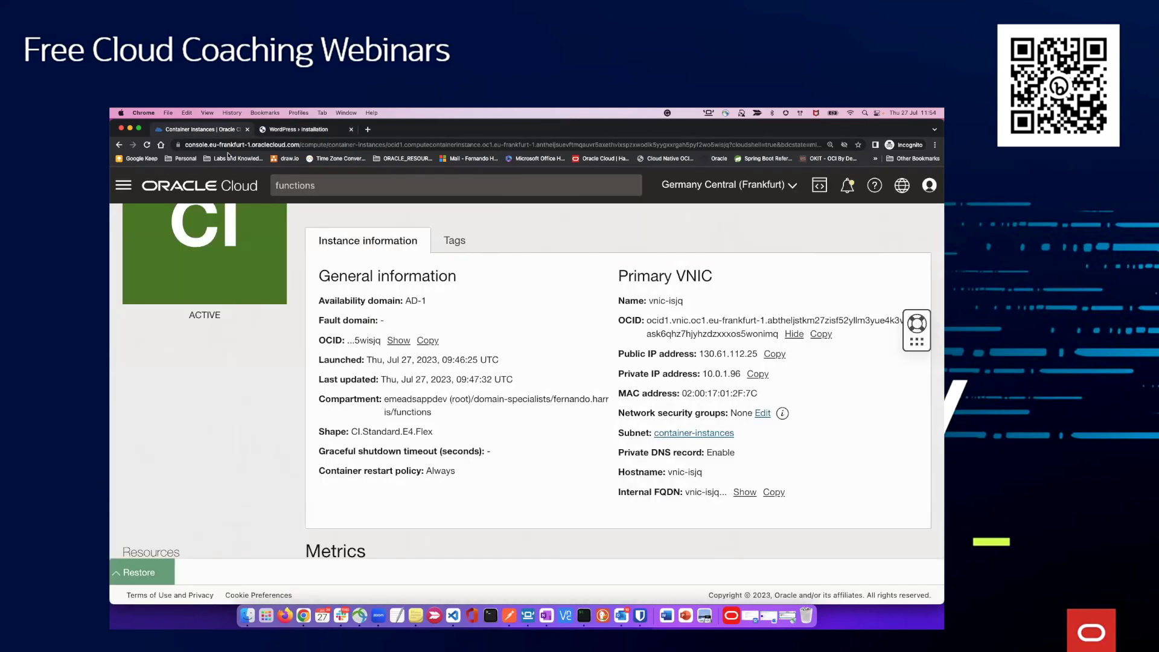
pyautogui.rightClick(303, 615)
pyautogui.click(349, 517)
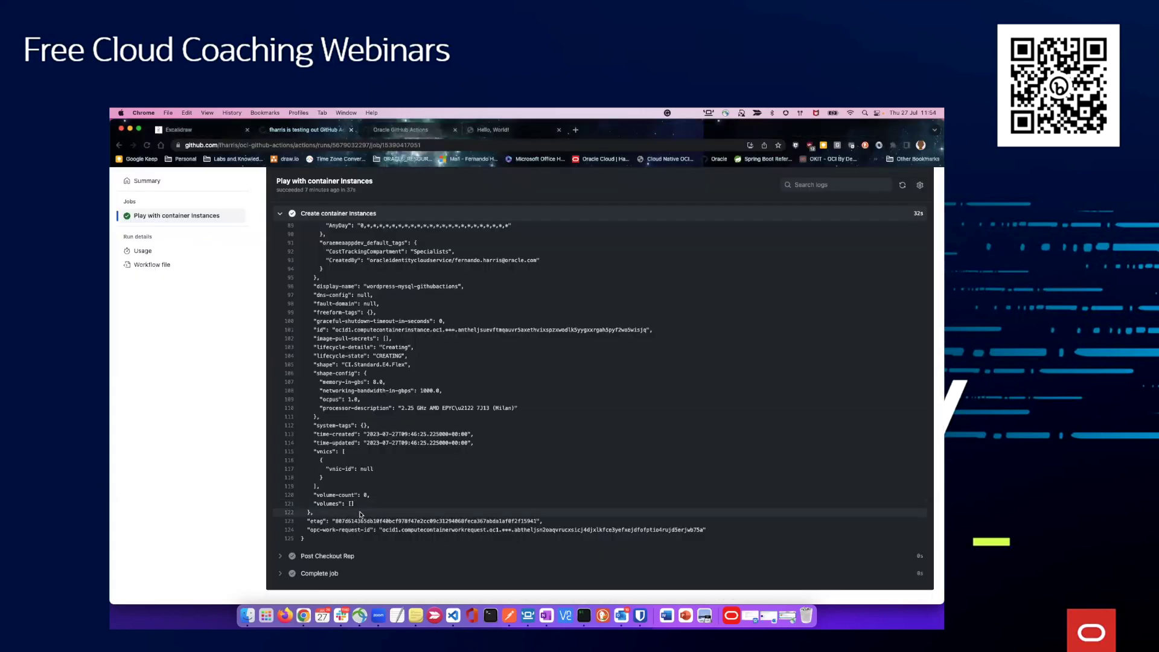
pyautogui.click(281, 214)
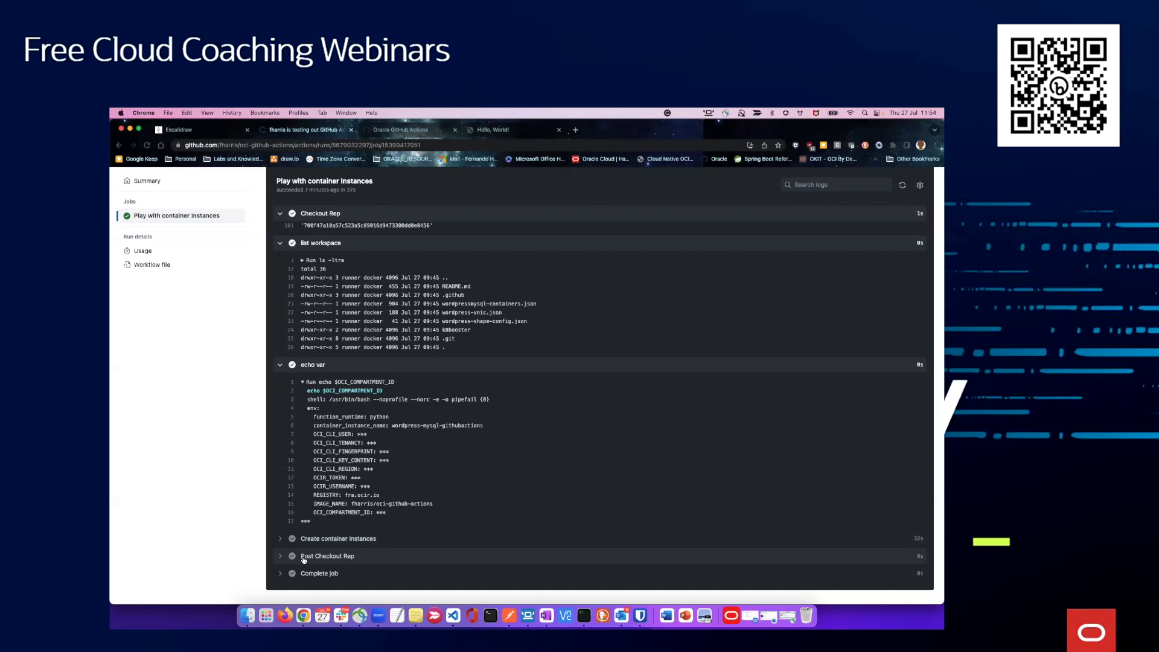
pyautogui.scroll(5, 162, 187)
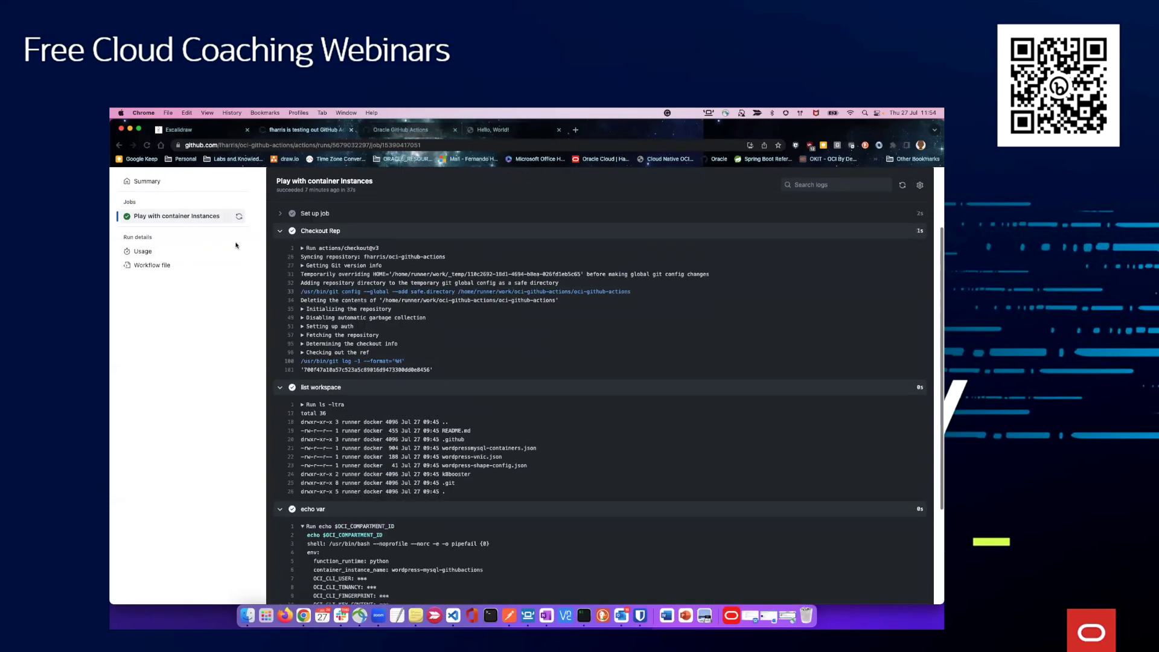
# Open the most recent Demo for OKE Serverless run and its "Play with OKE Serverless" job log
pyautogui.click(173, 192)
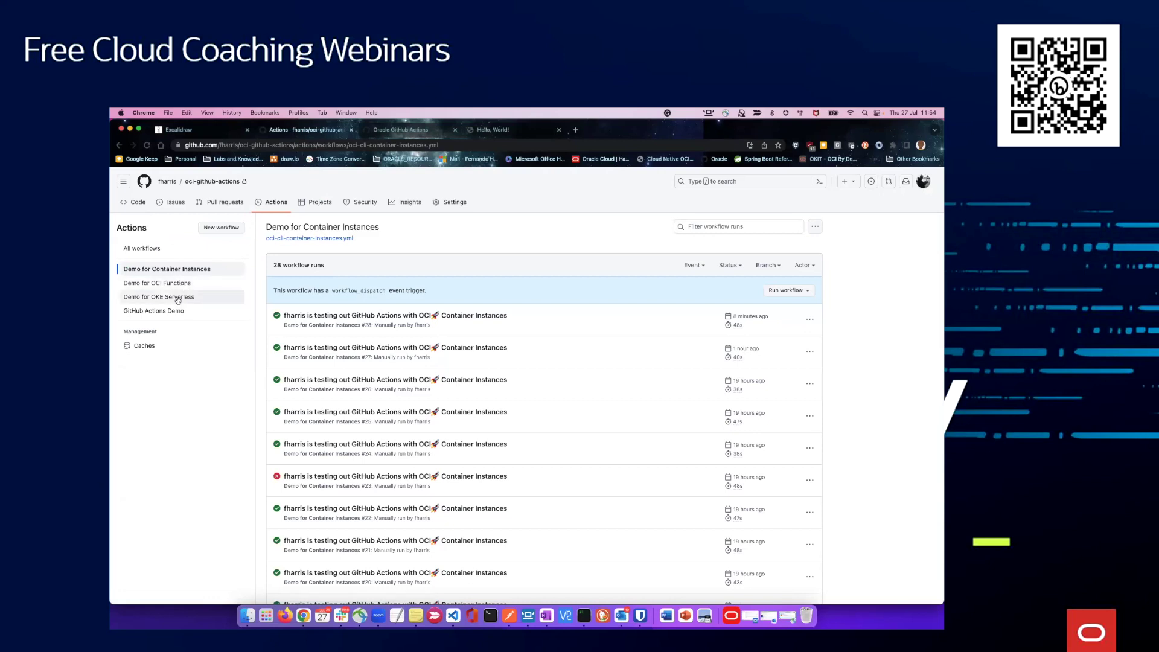
pyautogui.click(177, 297)
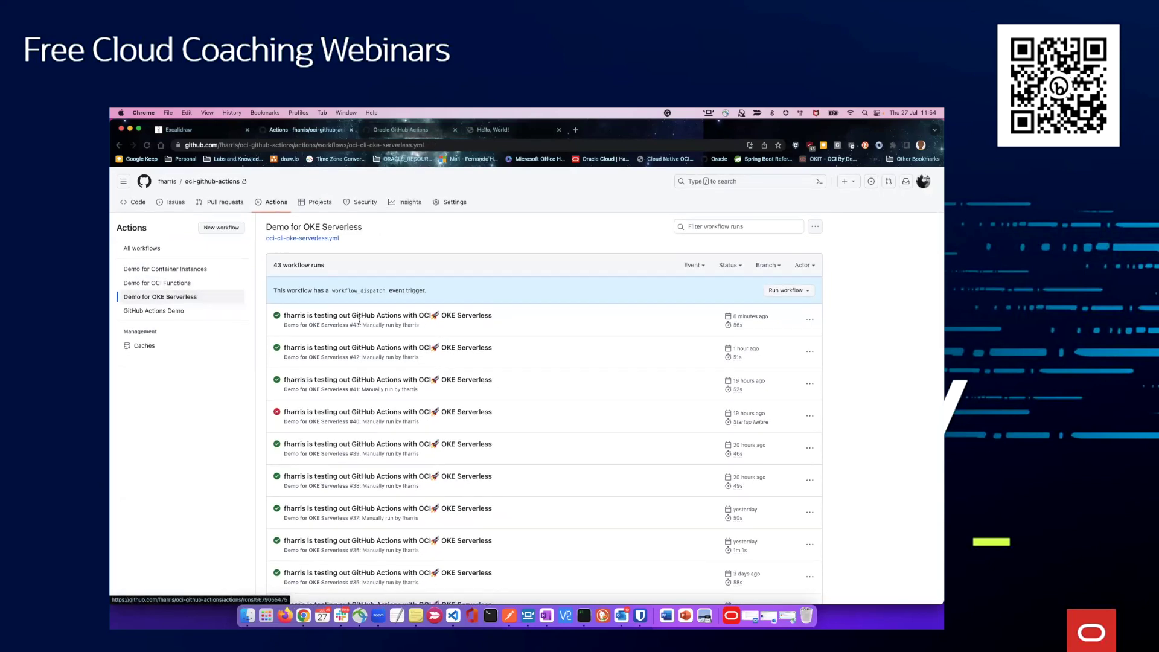
pyautogui.click(400, 317)
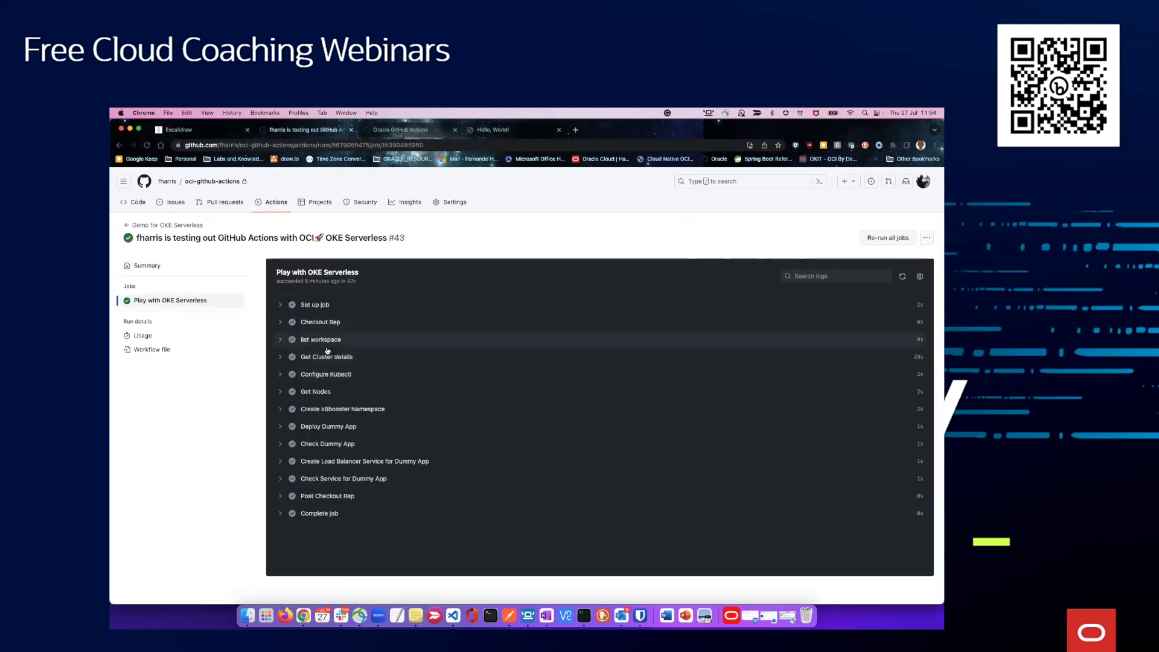
# Expand the "Checkout Rep" and "list workspace" logs to review the checked-out files
pyautogui.click(279, 322)
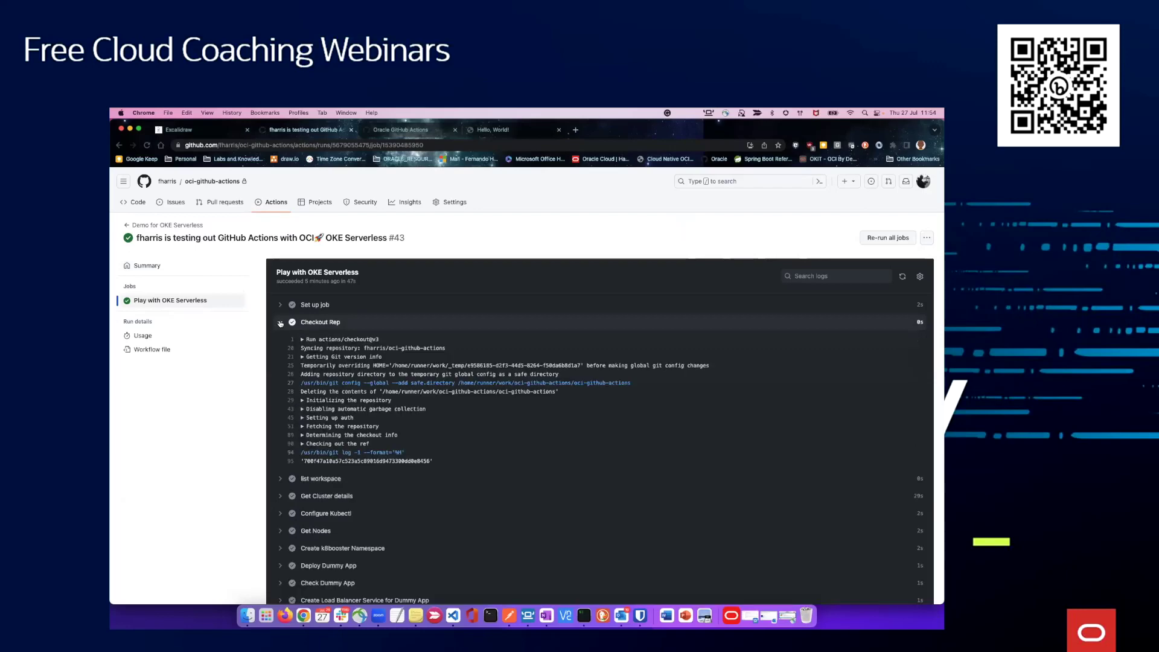
pyautogui.scroll(-1, 285, 458)
pyautogui.click(284, 456)
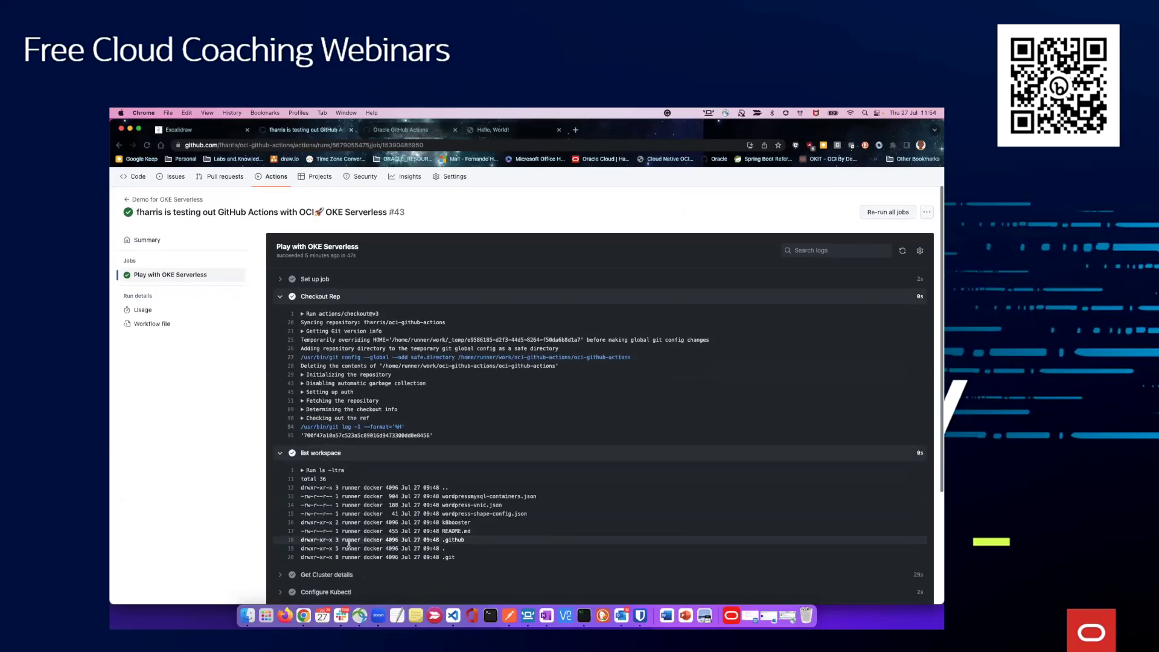
# Expand the "Get Cluster details" log and read through the OCI CLI cluster get command's JSON output
pyautogui.scroll(-2, 387, 527)
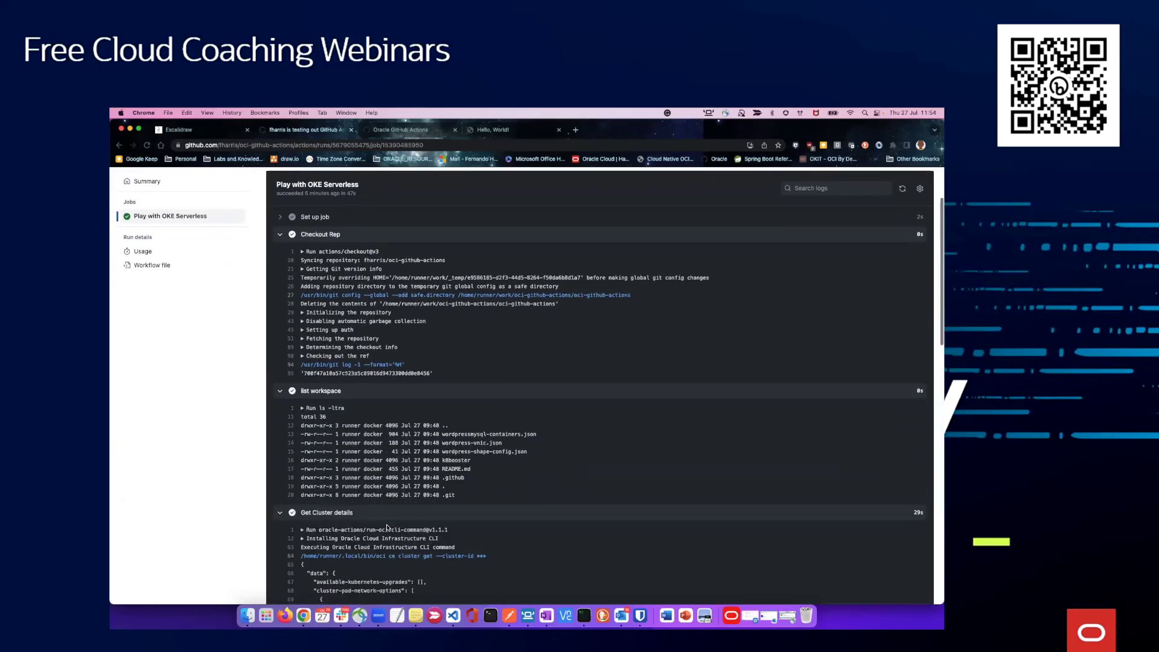
pyautogui.scroll(-4, 387, 527)
pyautogui.scroll(-4, 386, 452)
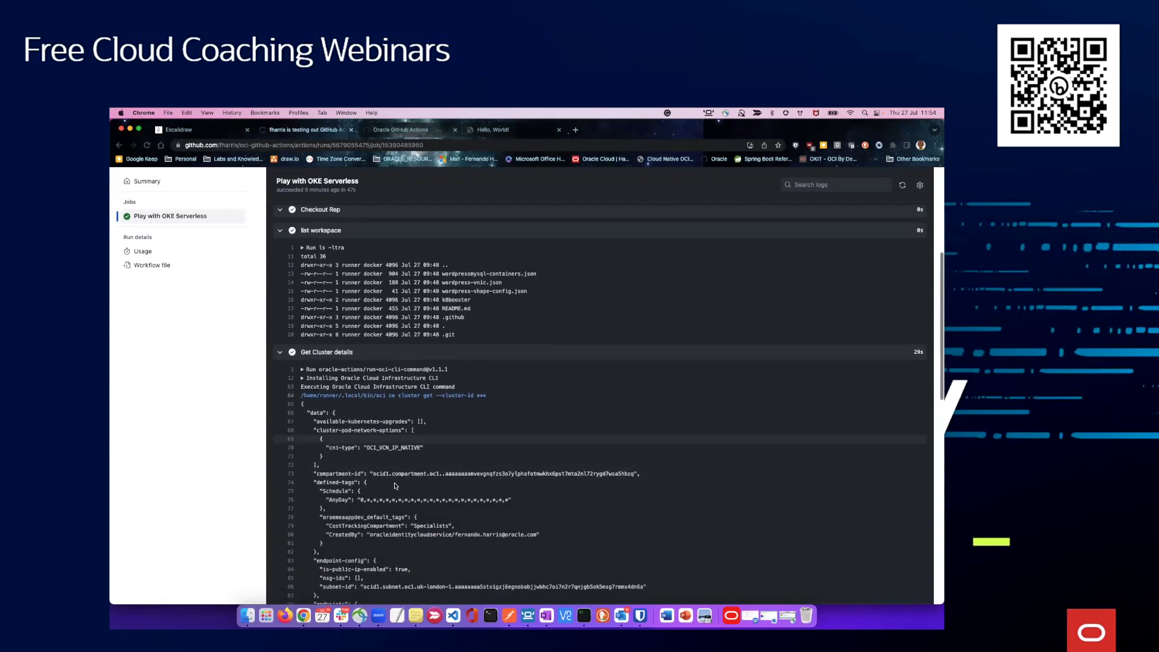
pyautogui.scroll(-2, 415, 438)
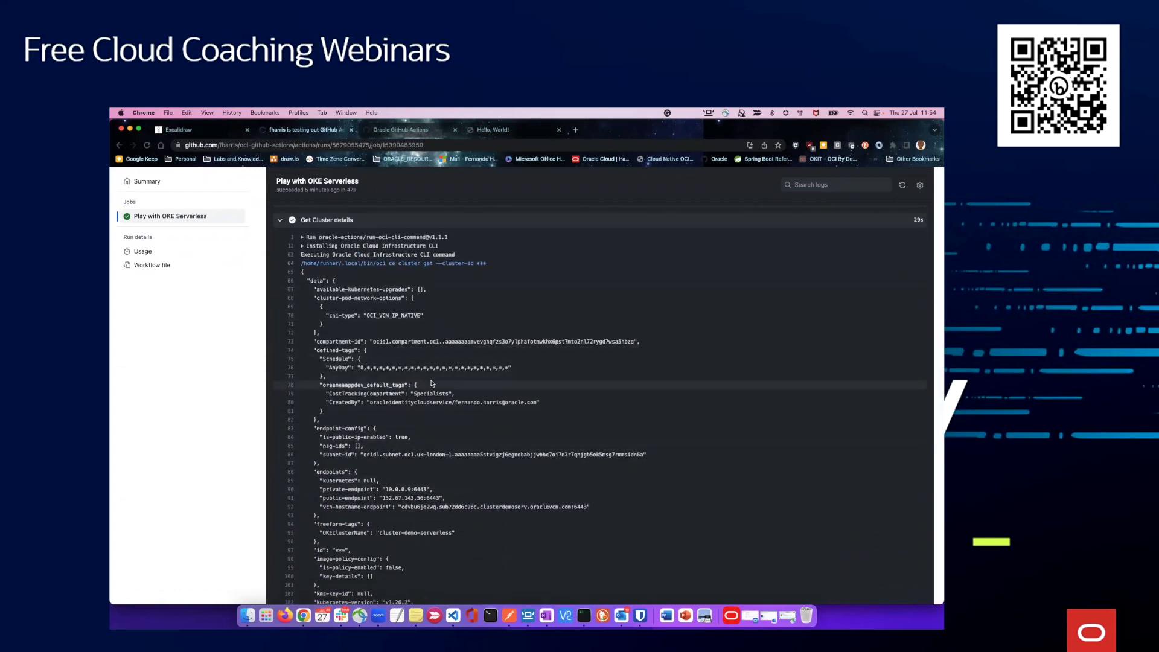
pyautogui.scroll(-7, 432, 385)
pyautogui.scroll(-6, 432, 384)
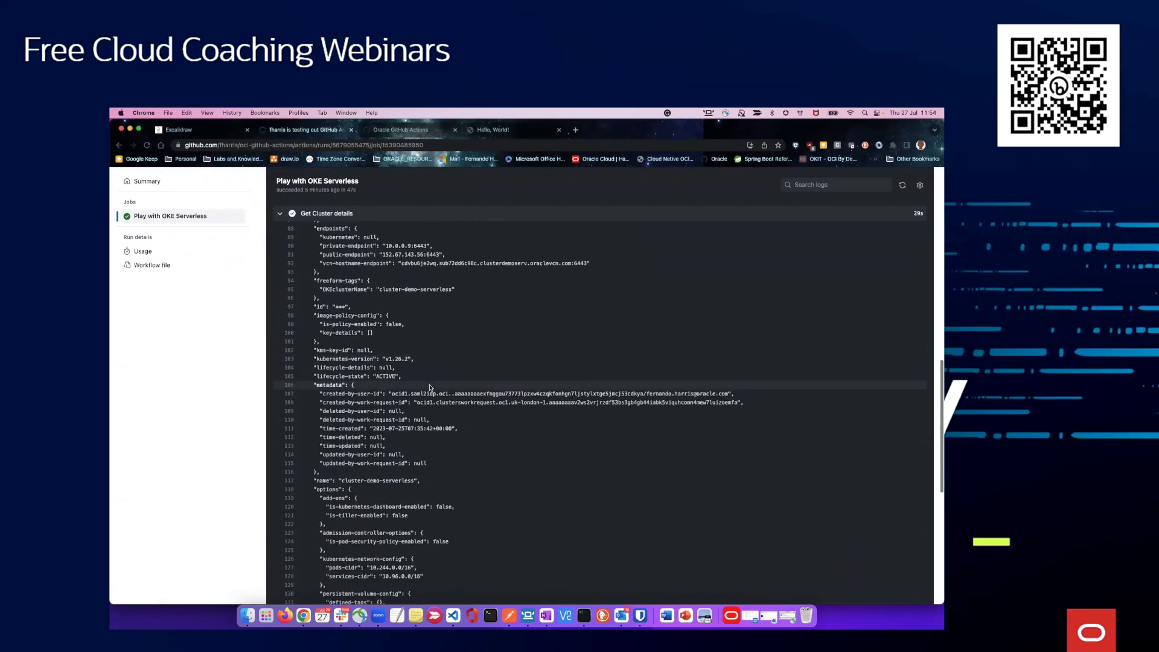
pyautogui.scroll(-6, 428, 390)
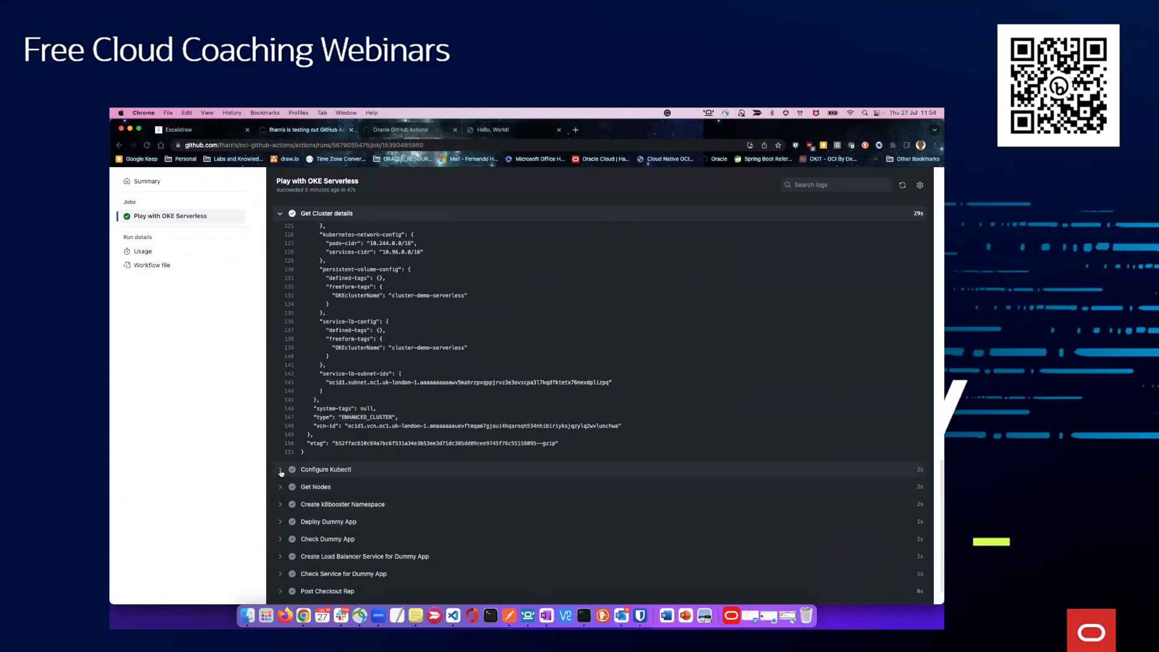
pyautogui.click(280, 470)
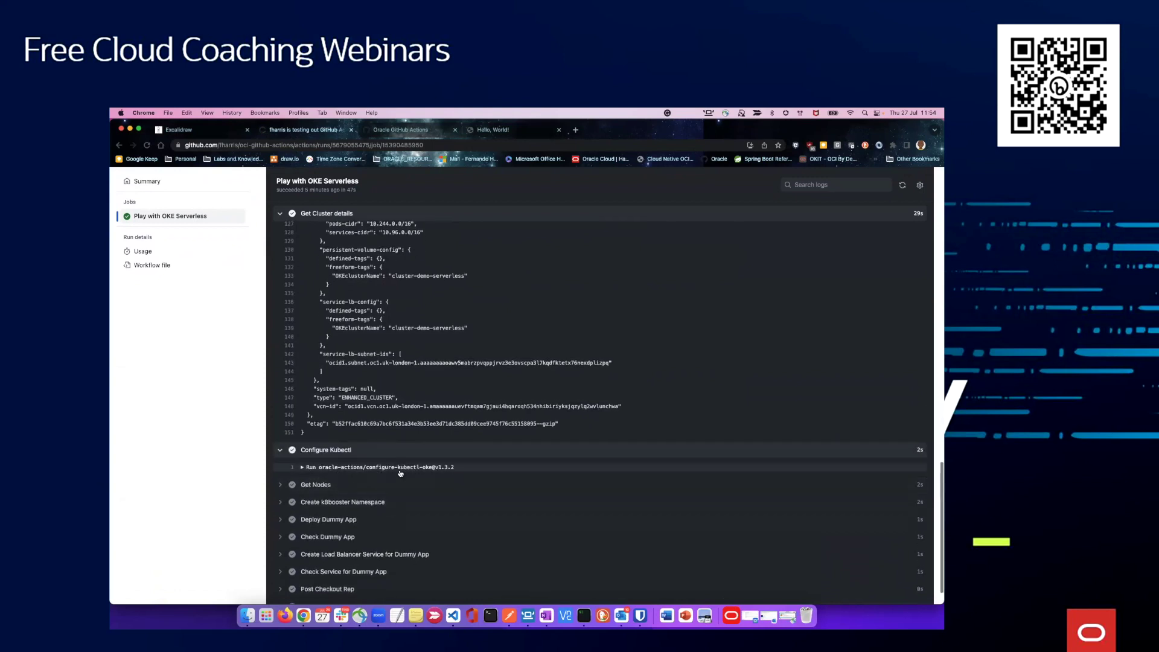
pyautogui.click(302, 468)
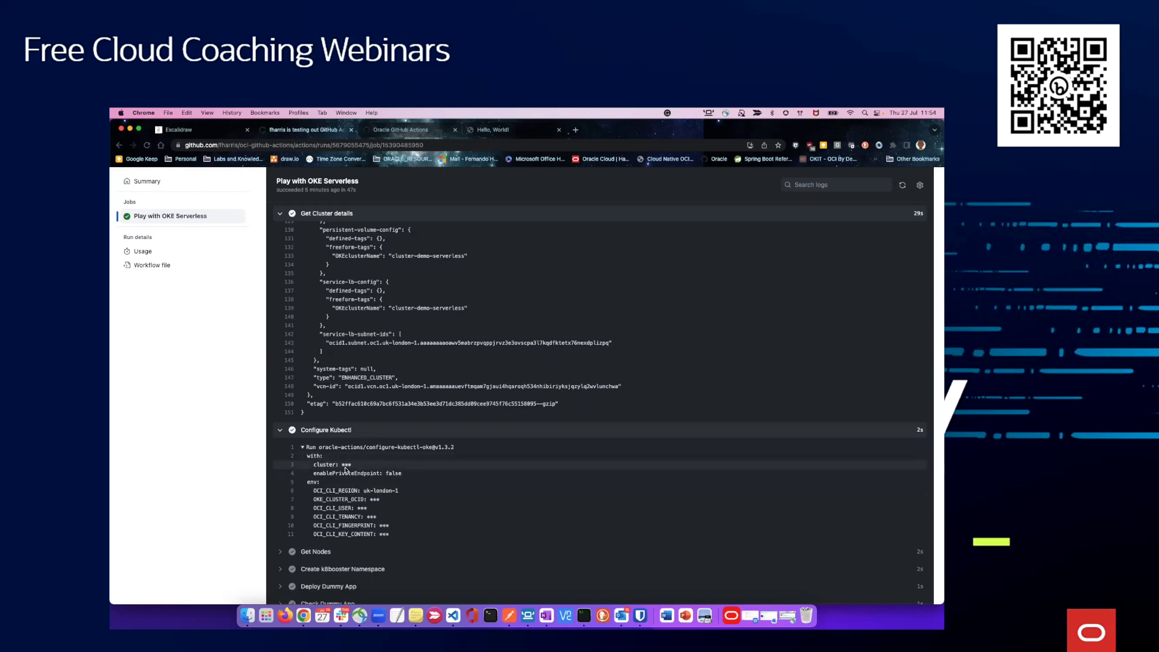
pyautogui.scroll(-1, 346, 465)
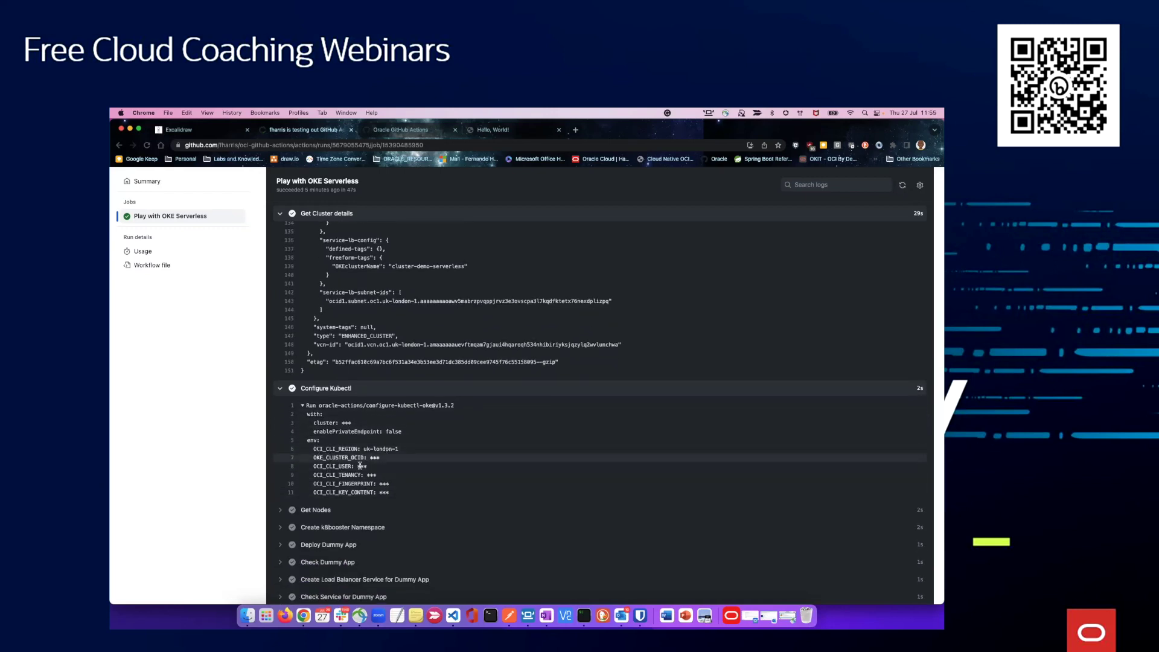
pyautogui.scroll(-1, 356, 447)
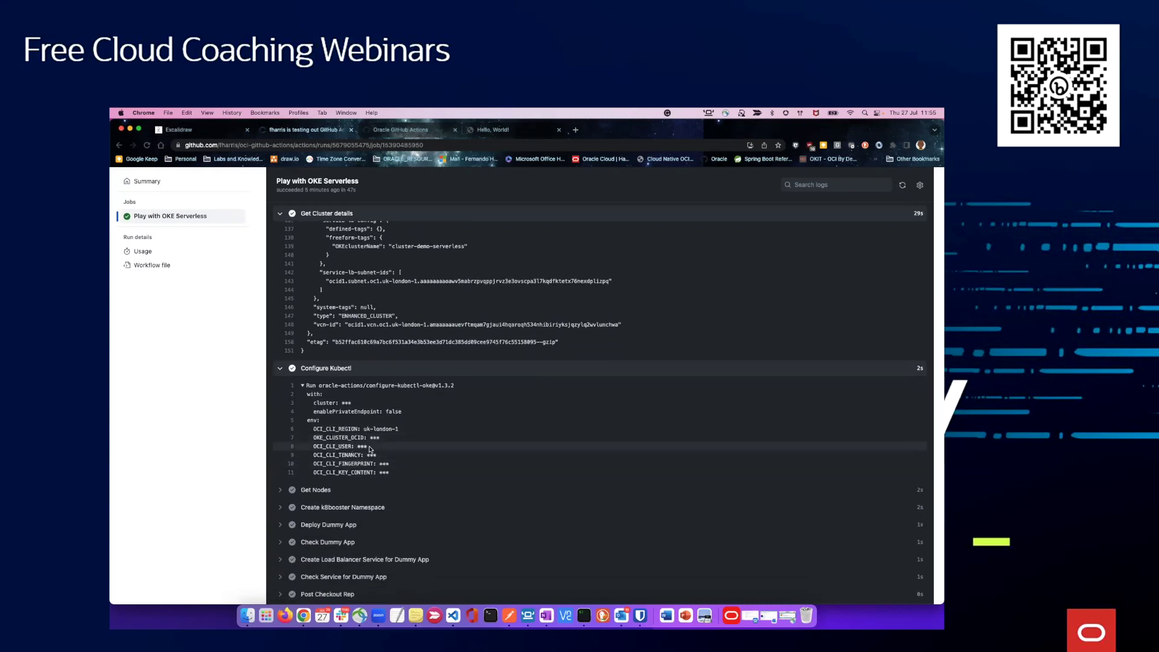
pyautogui.scroll(-1, 355, 446)
pyautogui.scroll(-2, 357, 440)
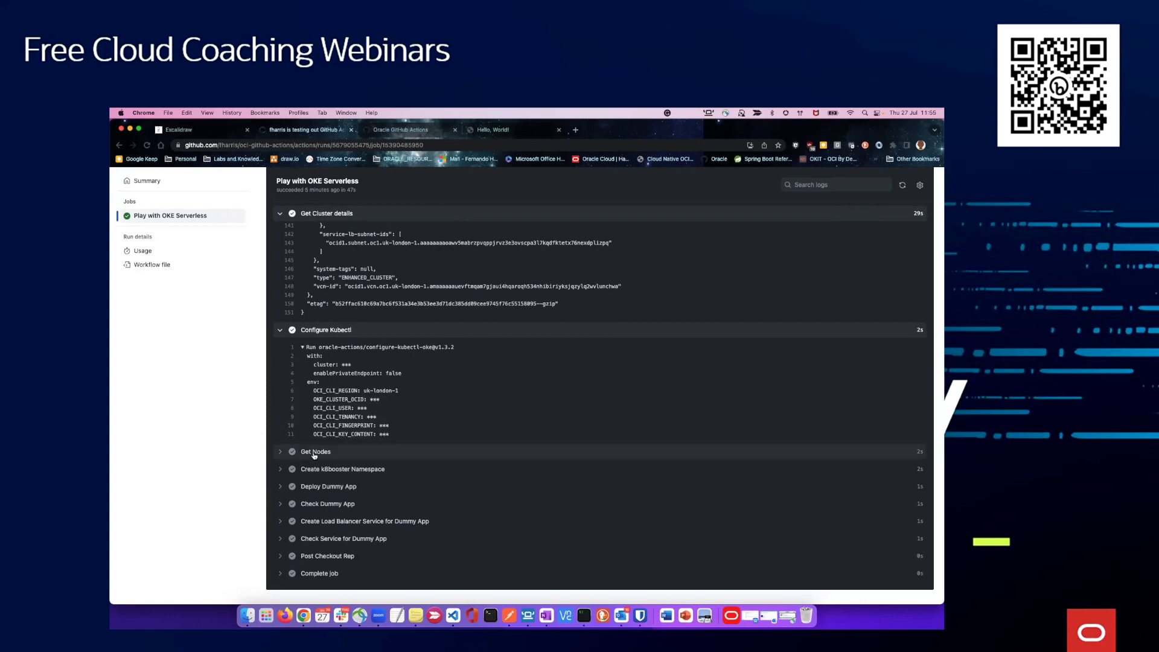
pyautogui.scroll(-2, 320, 461)
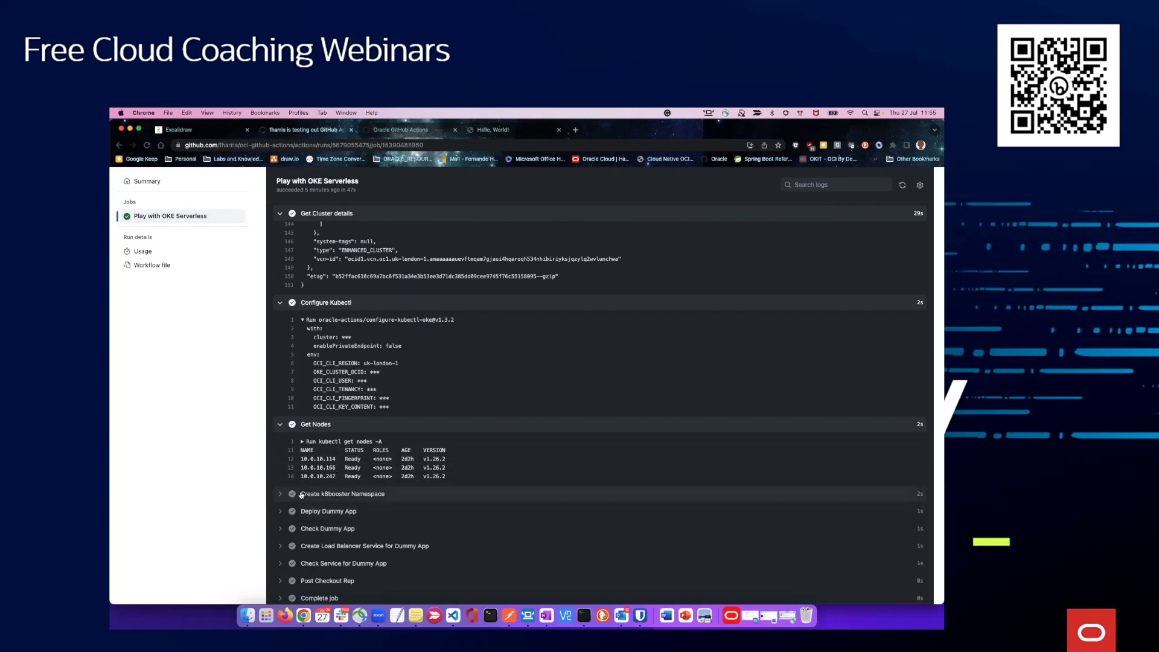
# Expand the "Create k8booster Namespace" and "Deploy Dummy App" logs to review their kubectl apply commands
pyautogui.click(280, 496)
pyautogui.scroll(-2, 362, 482)
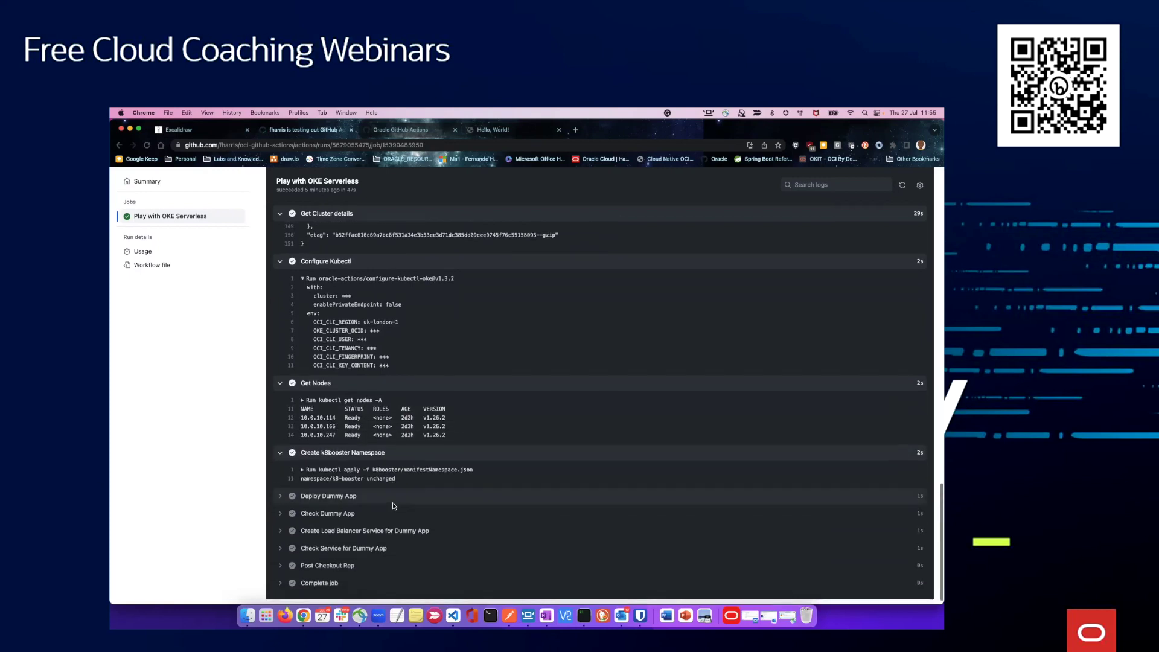
pyautogui.click(294, 496)
pyautogui.scroll(-2, 363, 513)
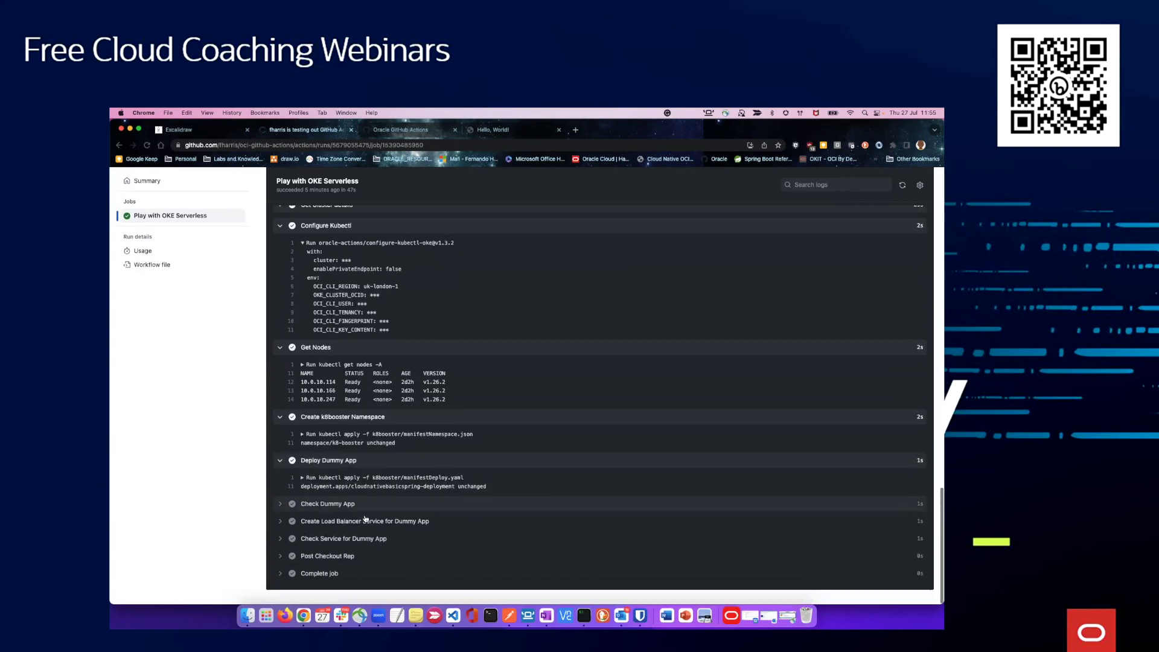
# Expand the "Create Load Balancer Service for Dummy App" and "Check Dummy App" logs to review the service and deployment output
pyautogui.click(367, 521)
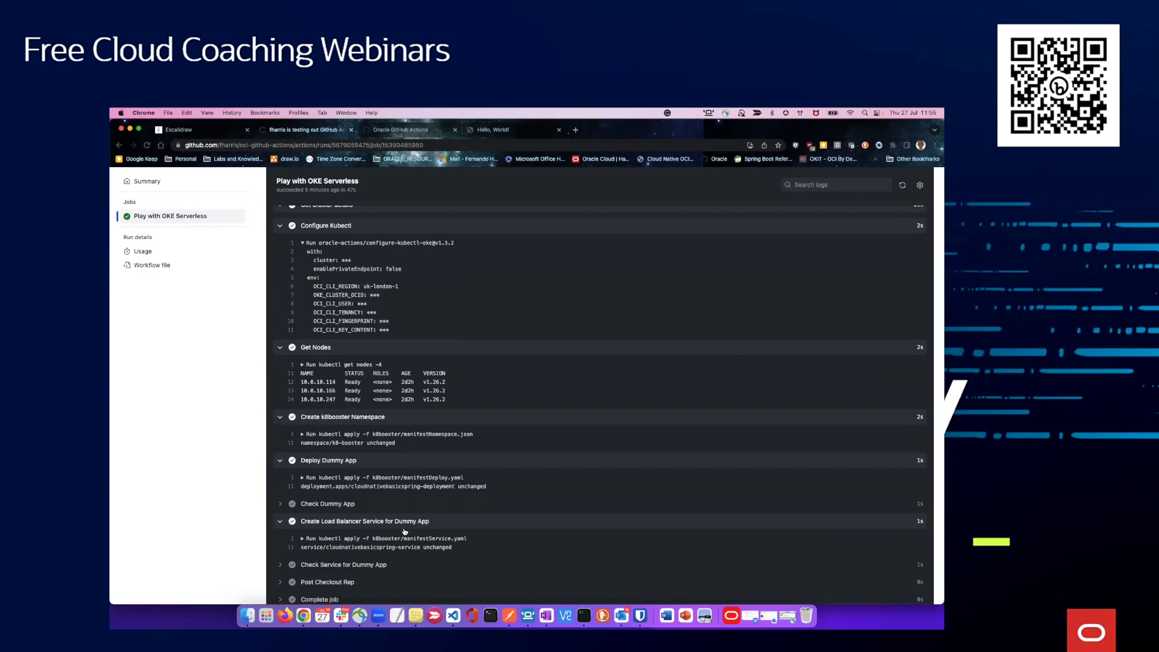
pyautogui.scroll(-1, 362, 507)
pyautogui.click(323, 483)
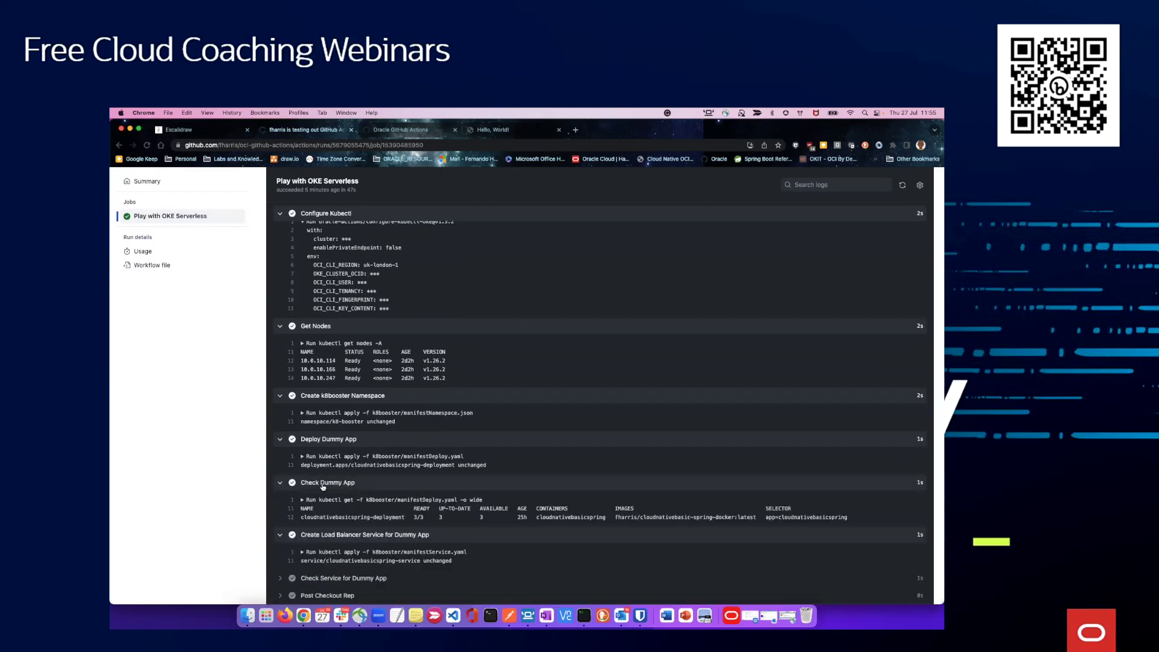
pyautogui.scroll(-2, 338, 507)
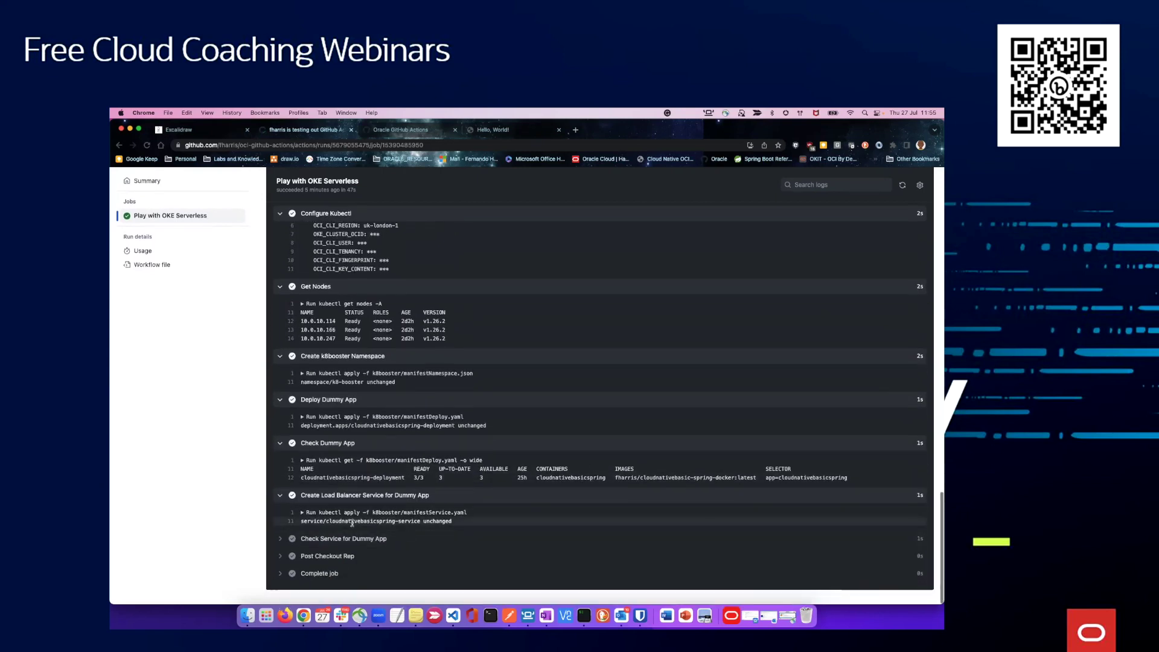